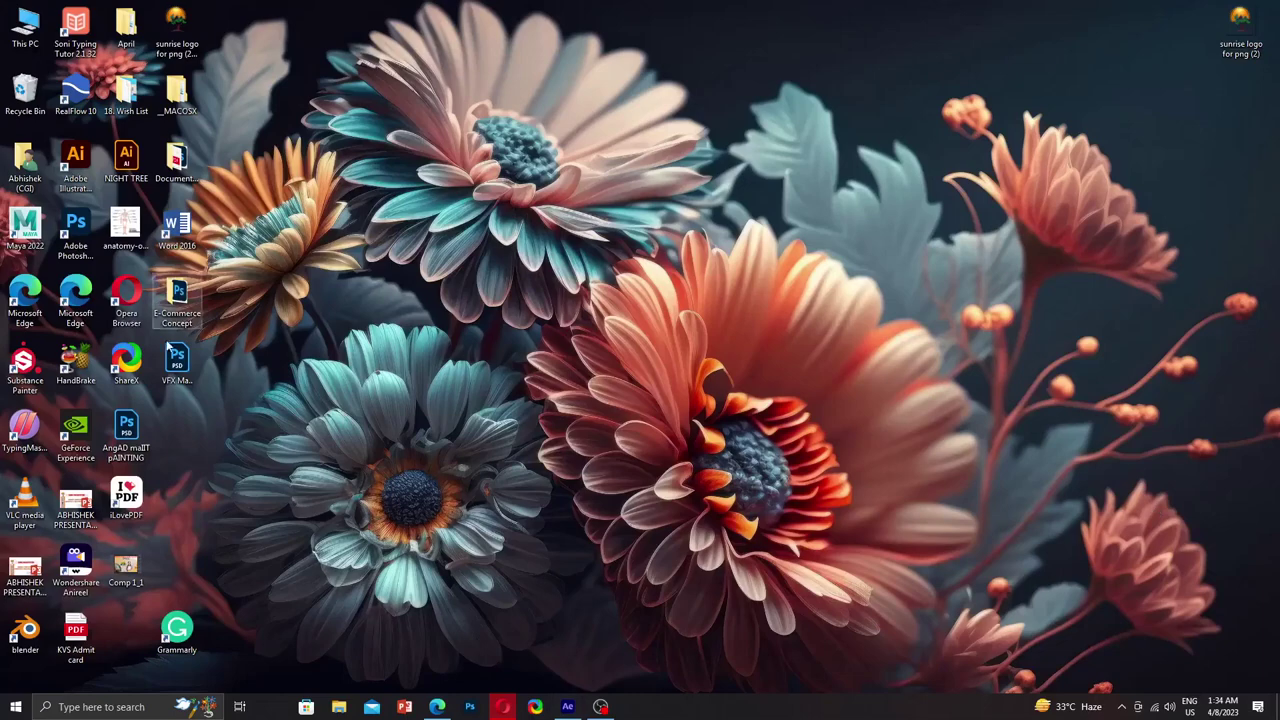
Step: Launch Adobe Photoshop 2020 by searching 'Adobe' in Windows Search
click(146, 707)
text(A)
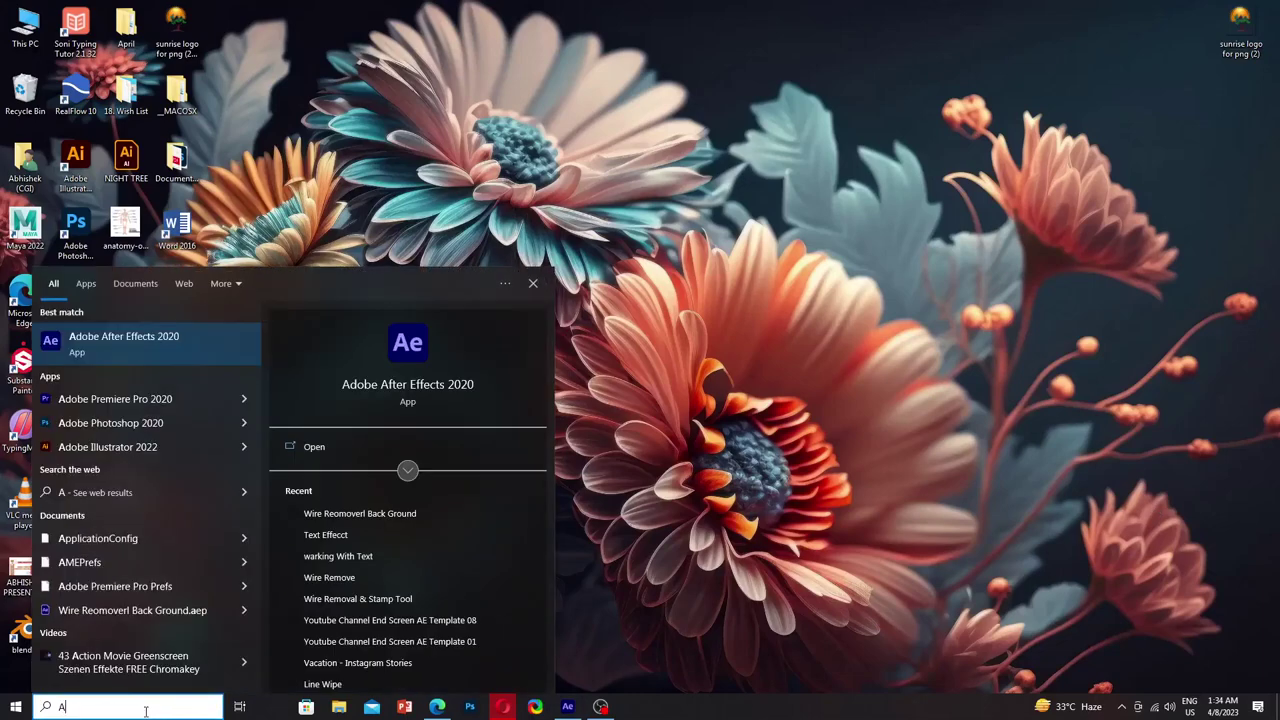
text(dobe)
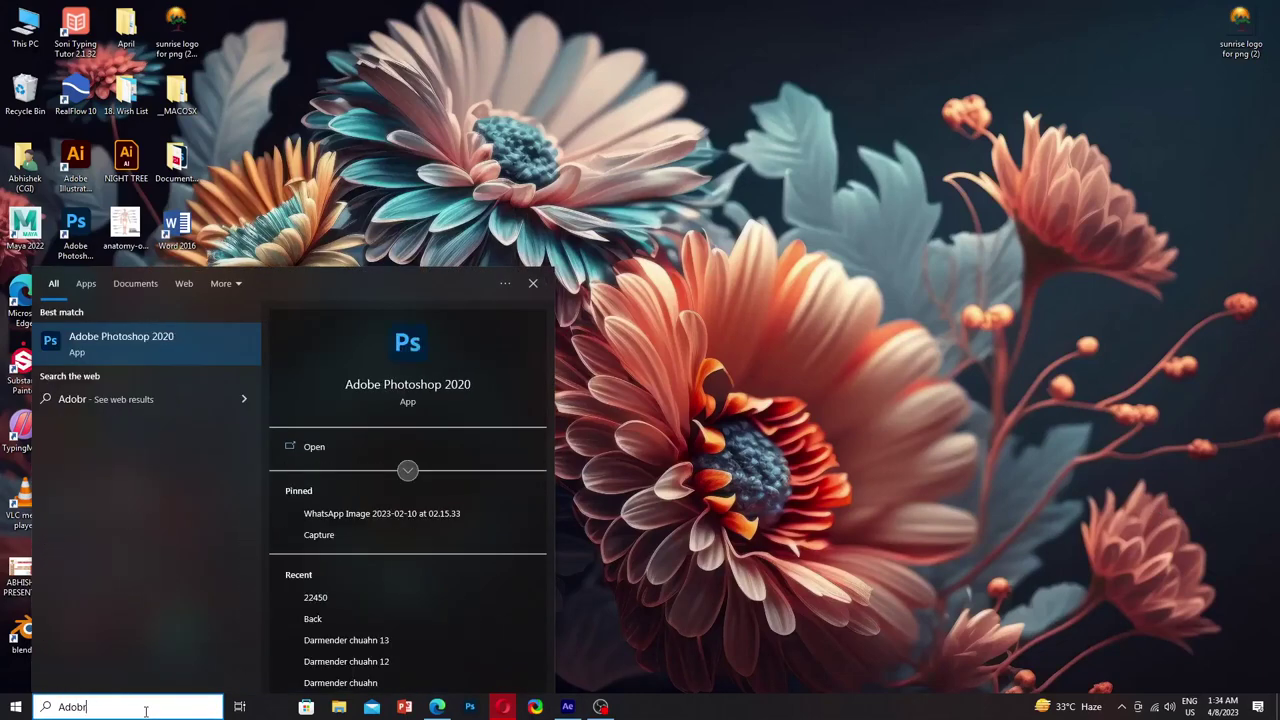
click(174, 353)
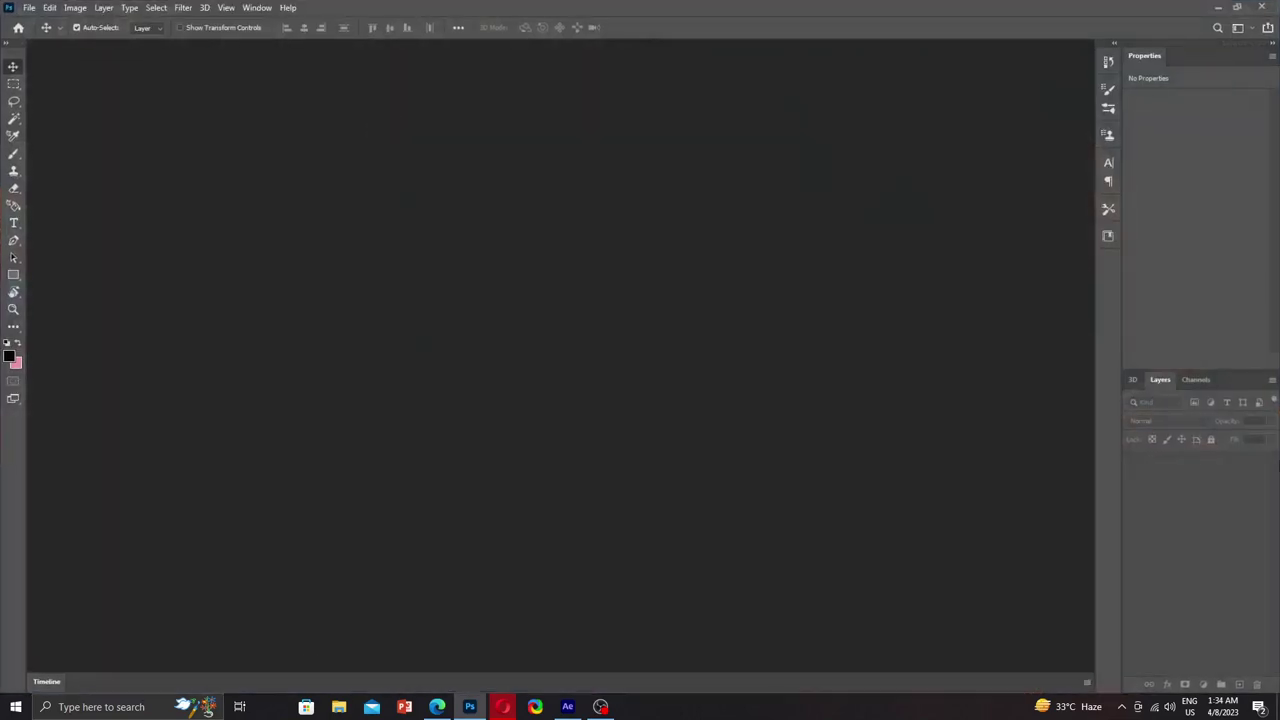
Step: Create a blank white A4 (210×297 mm) document at 300 ppi, then minimize Photoshop
key(ctrl+n)
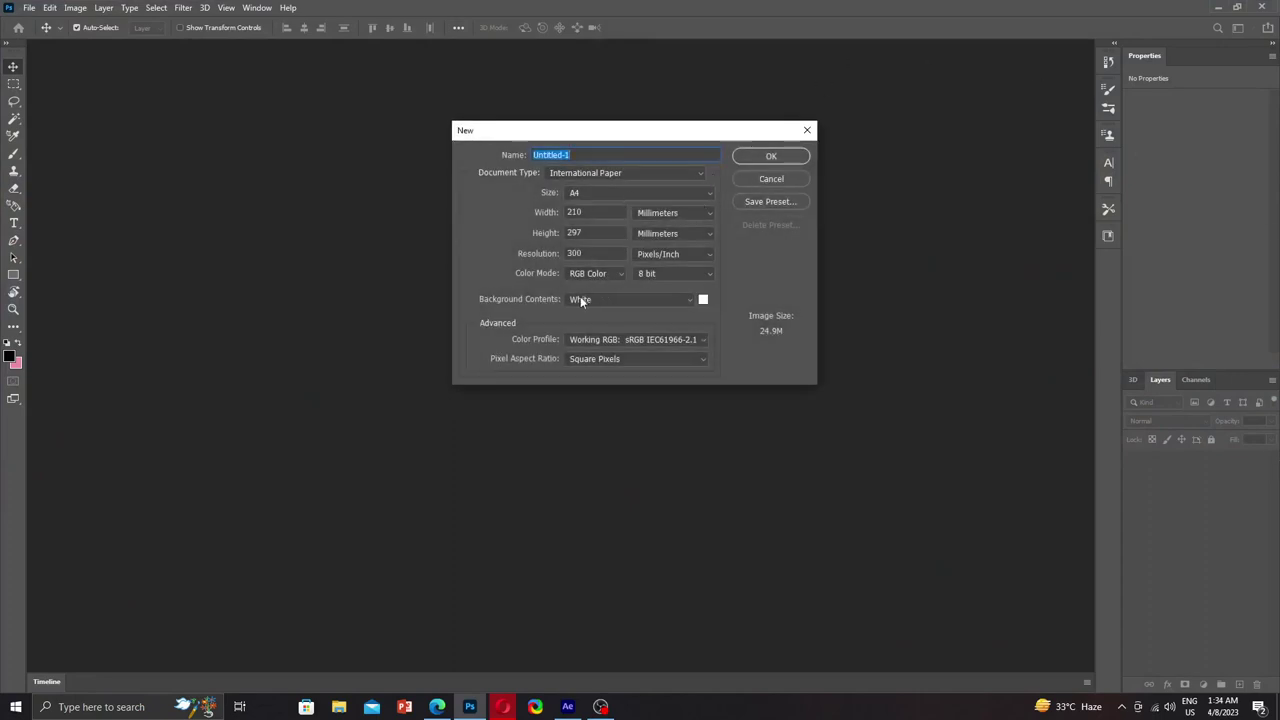
click(613, 271)
click(613, 271)
key(shift+Tab)
click(772, 158)
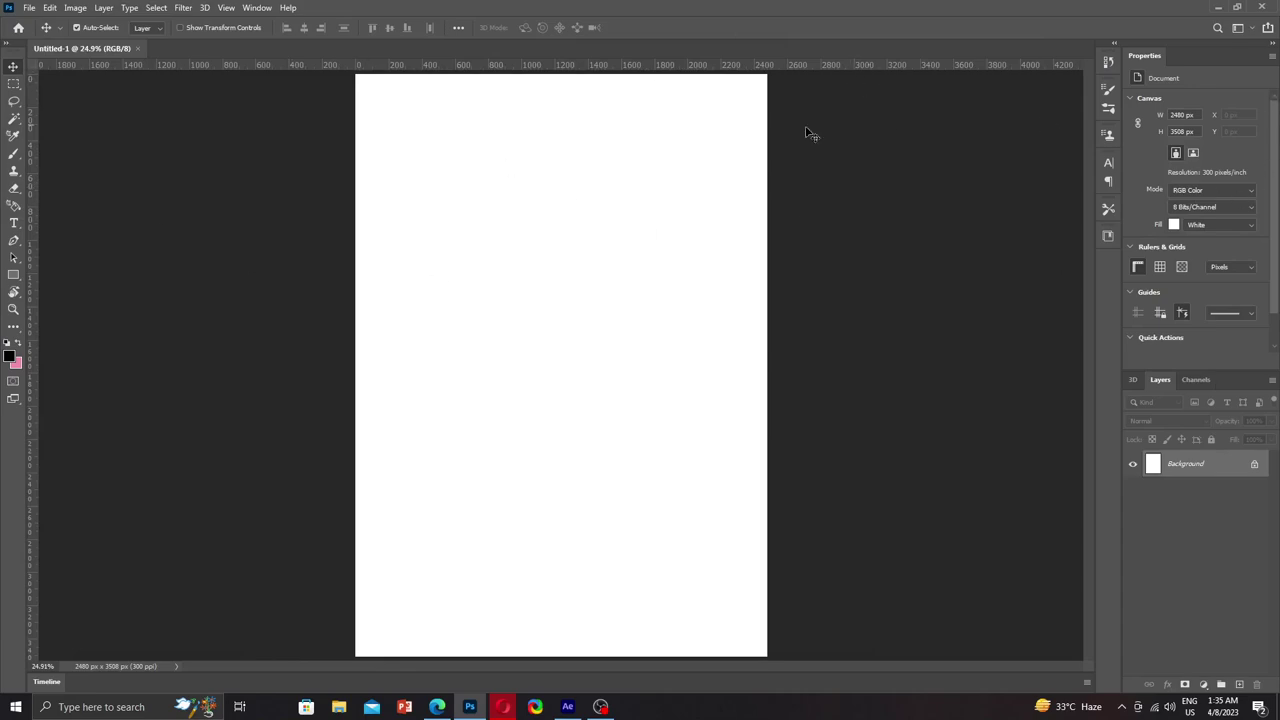
click(1216, 7)
Step: Open Downloads via This PC and drag the woman's profile portrait JPG toward the taskbar
double_click(25, 27)
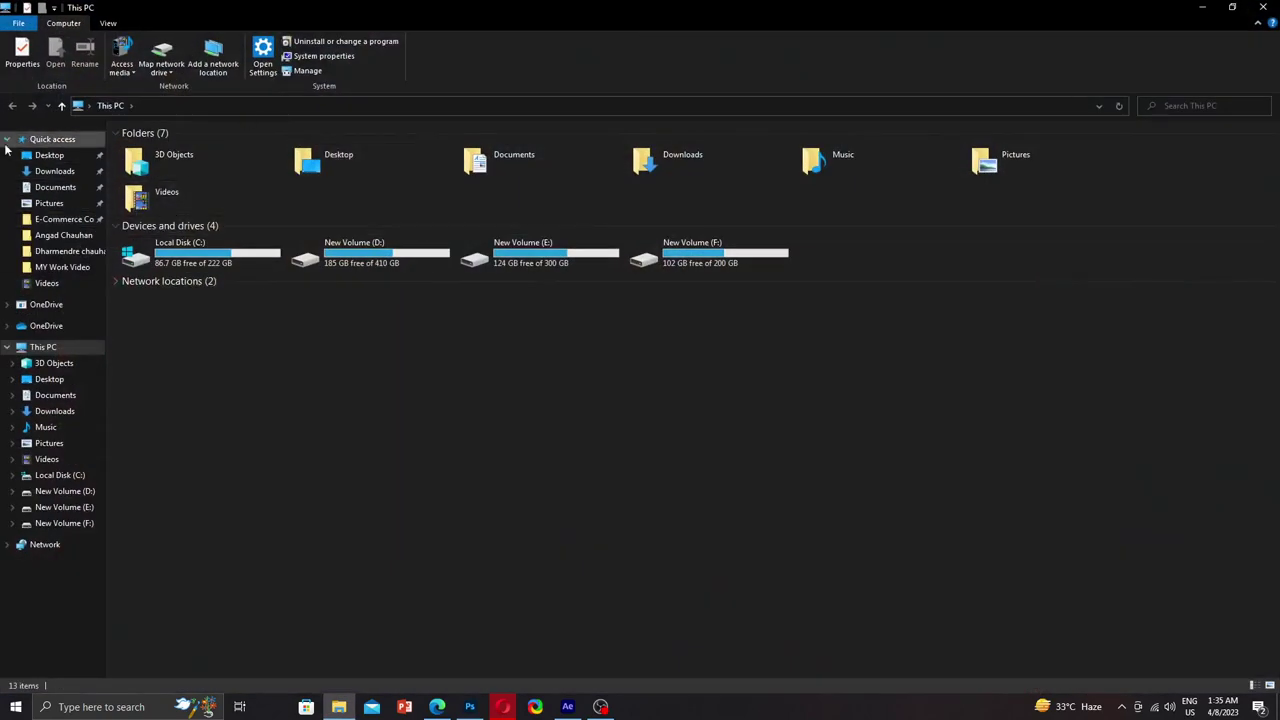
click(55, 172)
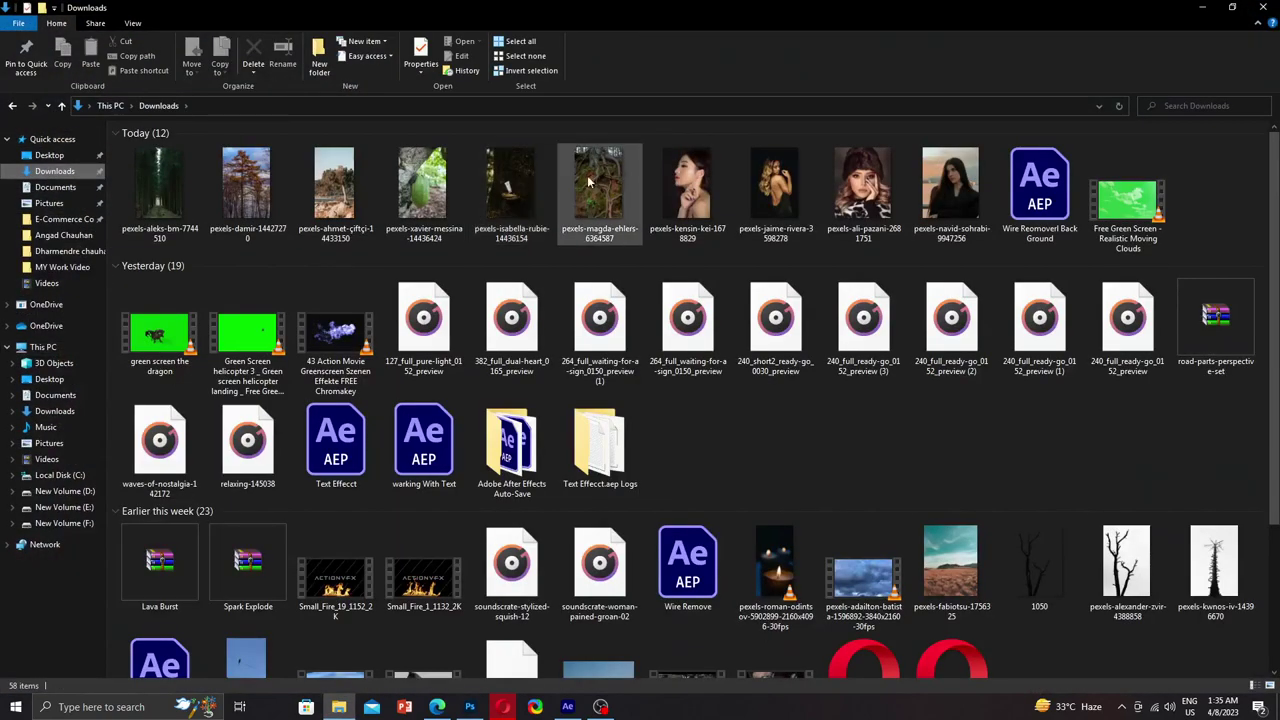
mouse_move(687, 185)
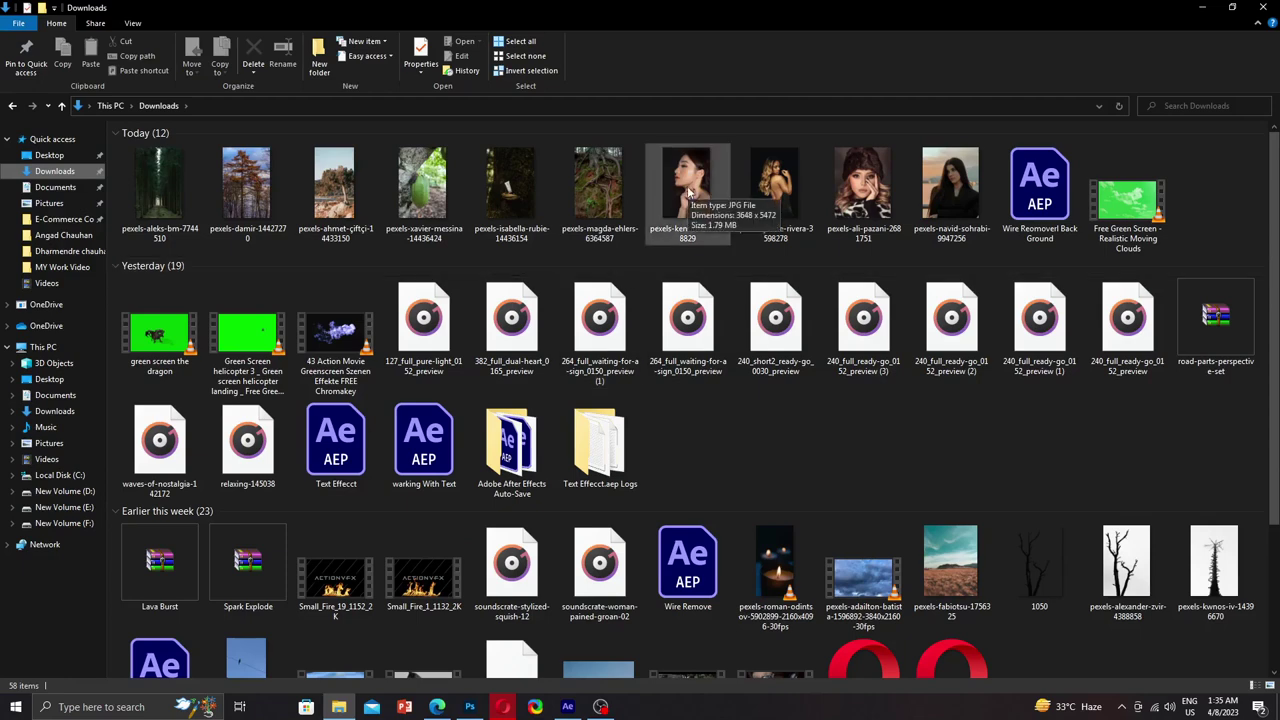
drag(688, 190, 593, 617)
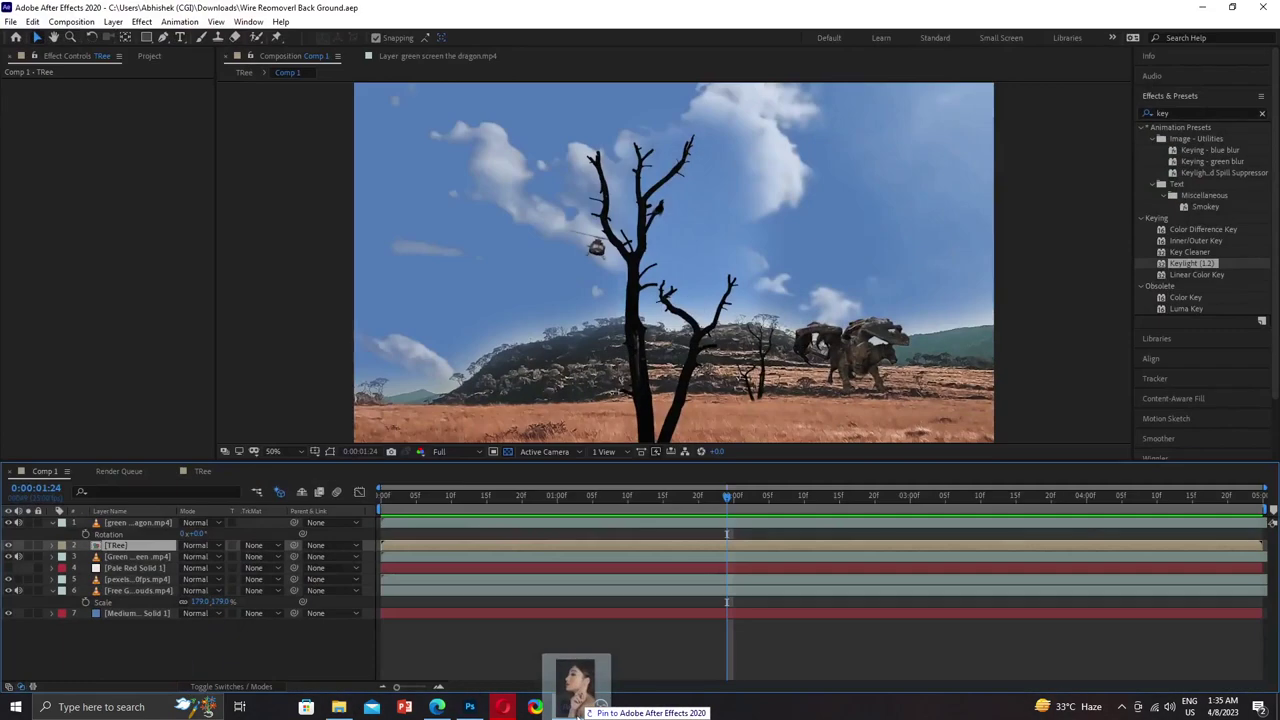
Step: Place the portrait photo and stretch its left and right edges to fill the canvas
mouse_move(593, 617)
mouse_down()
mouse_move(478, 315)
mouse_move(515, 288)
mouse_up()
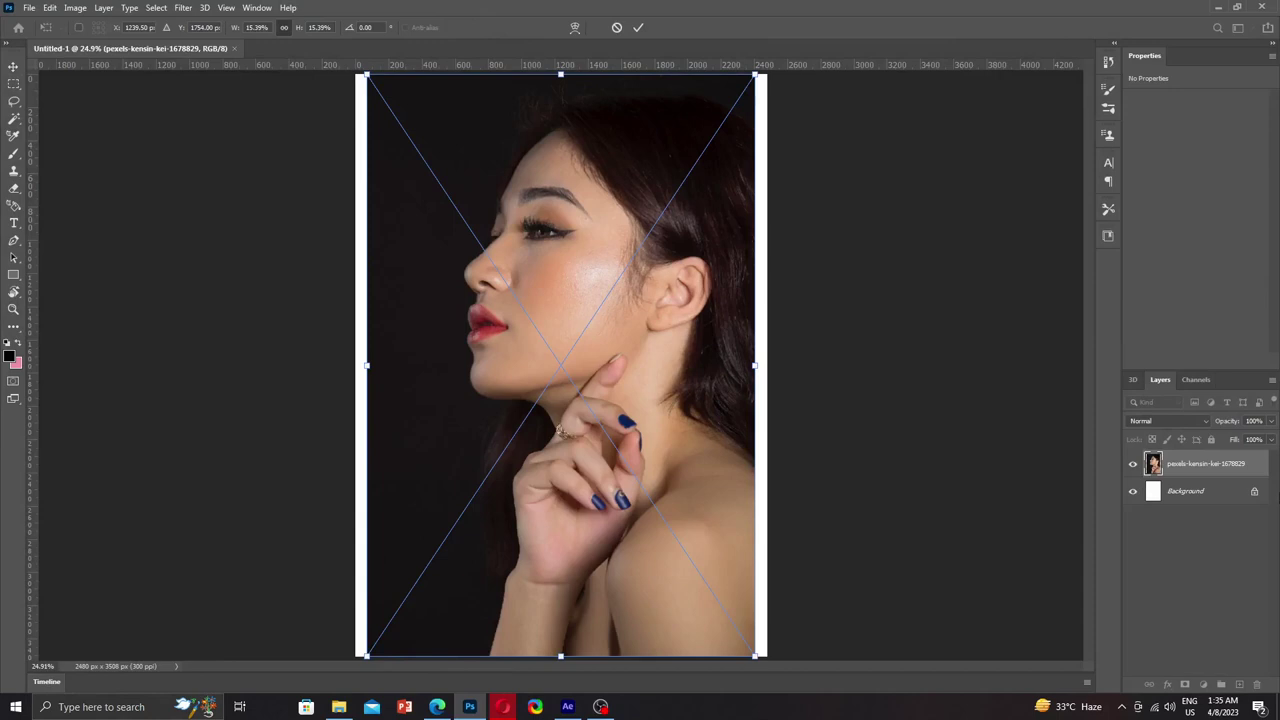
key(Return)
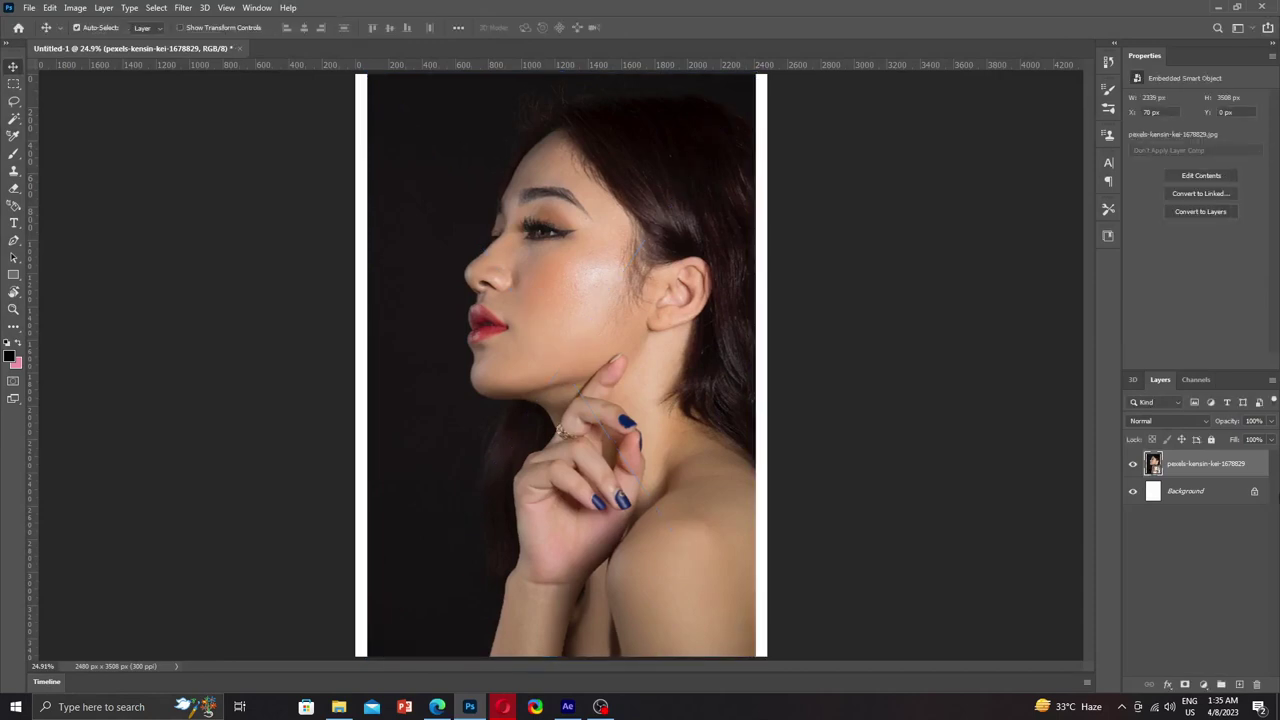
key(ctrl+t)
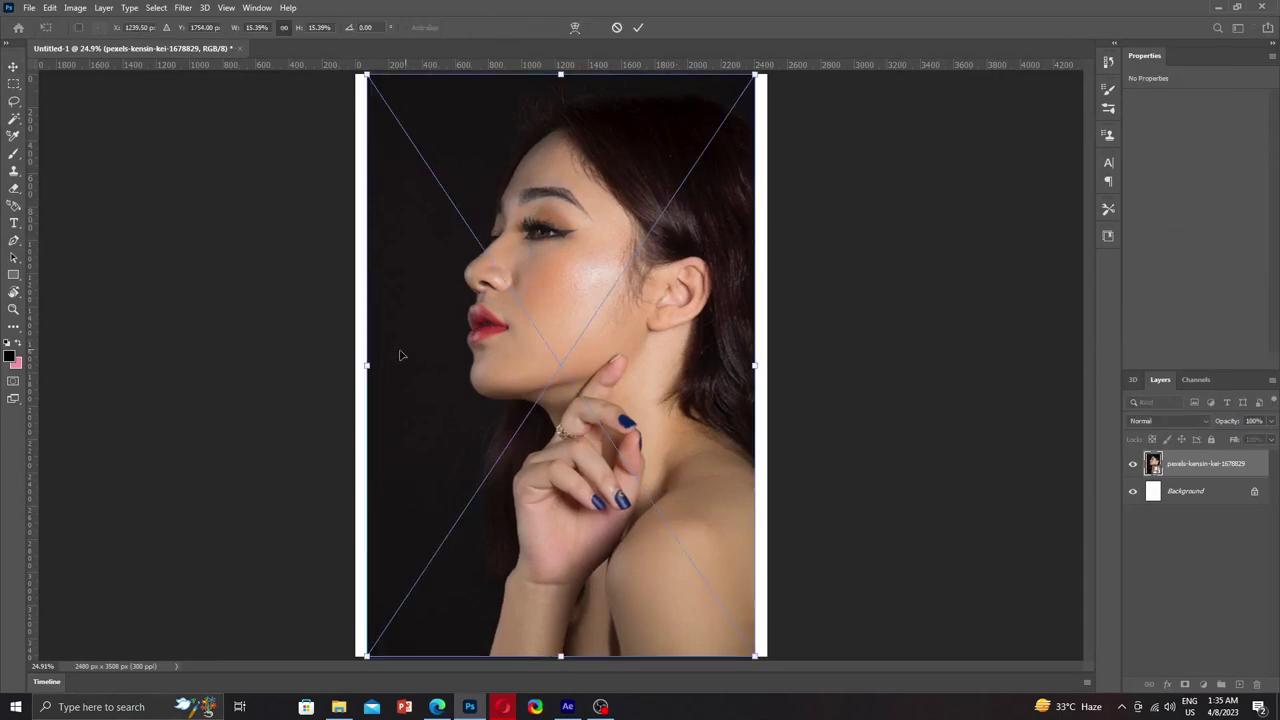
drag(374, 366, 356, 365)
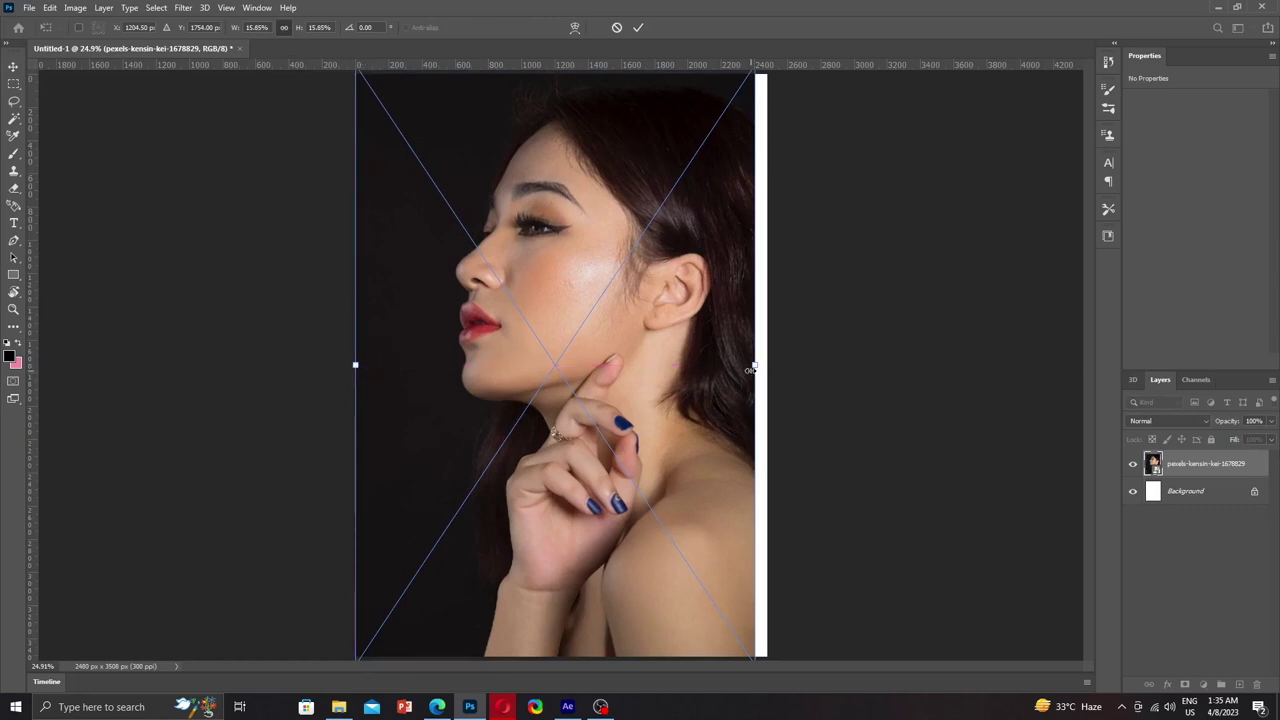
drag(752, 368, 767, 367)
key(Return)
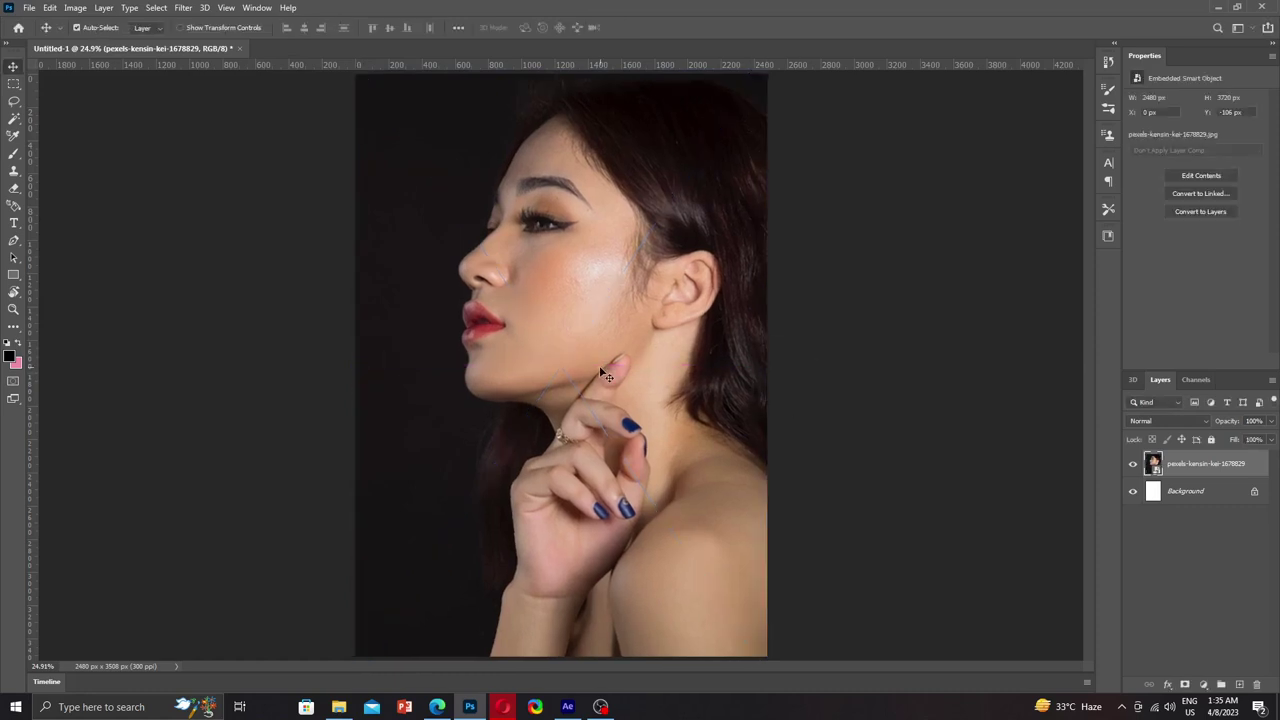
Step: Rasterize the portrait layer and duplicate it with Ctrl+J
right_click(1180, 465)
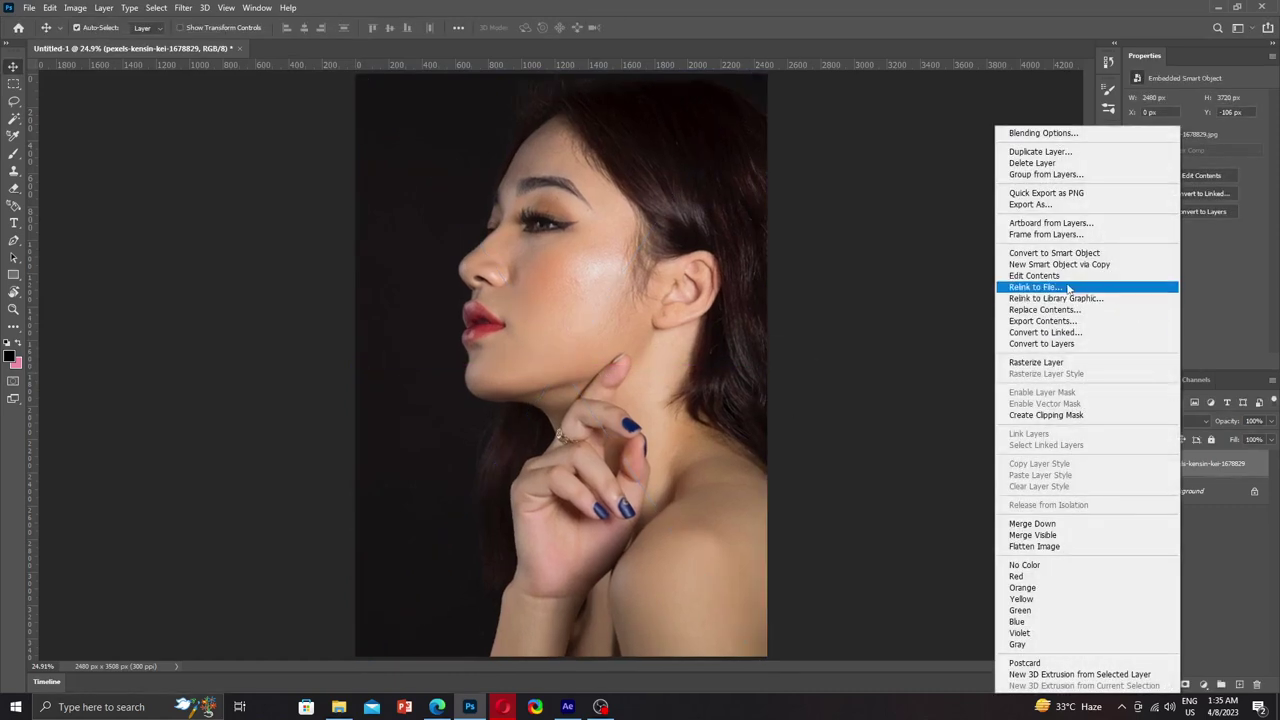
click(1054, 363)
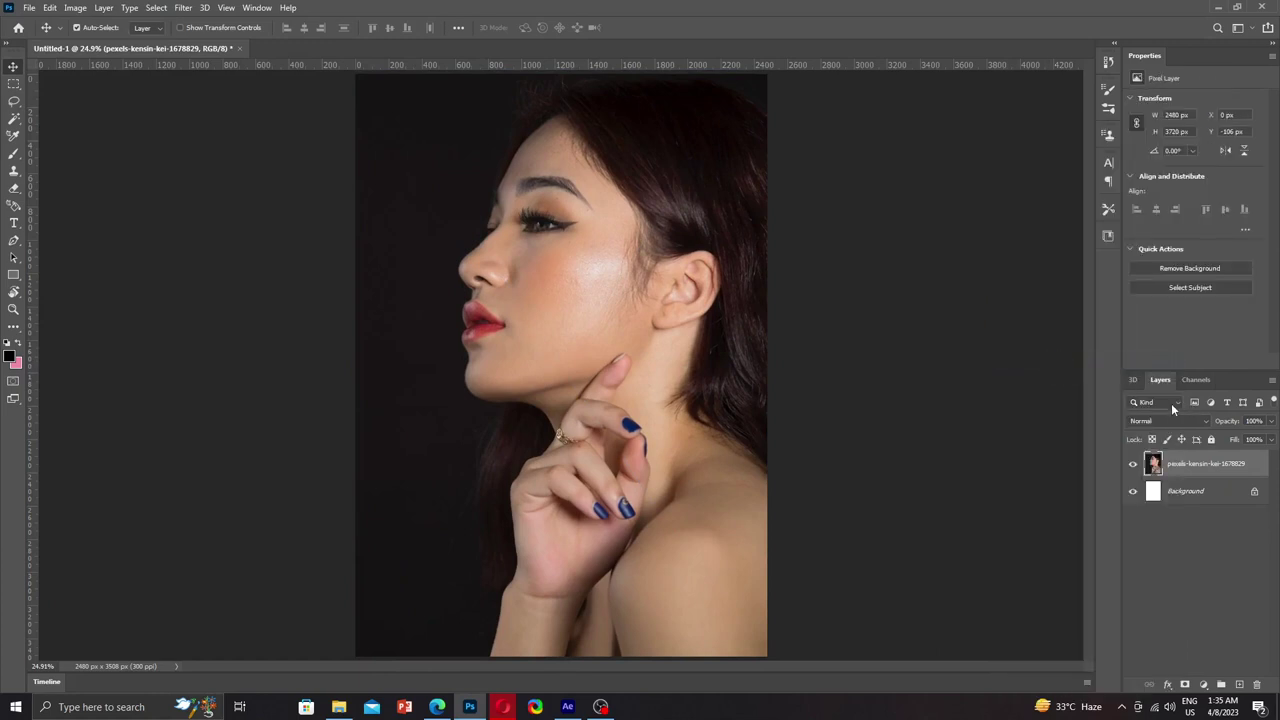
key(ctrl+j)
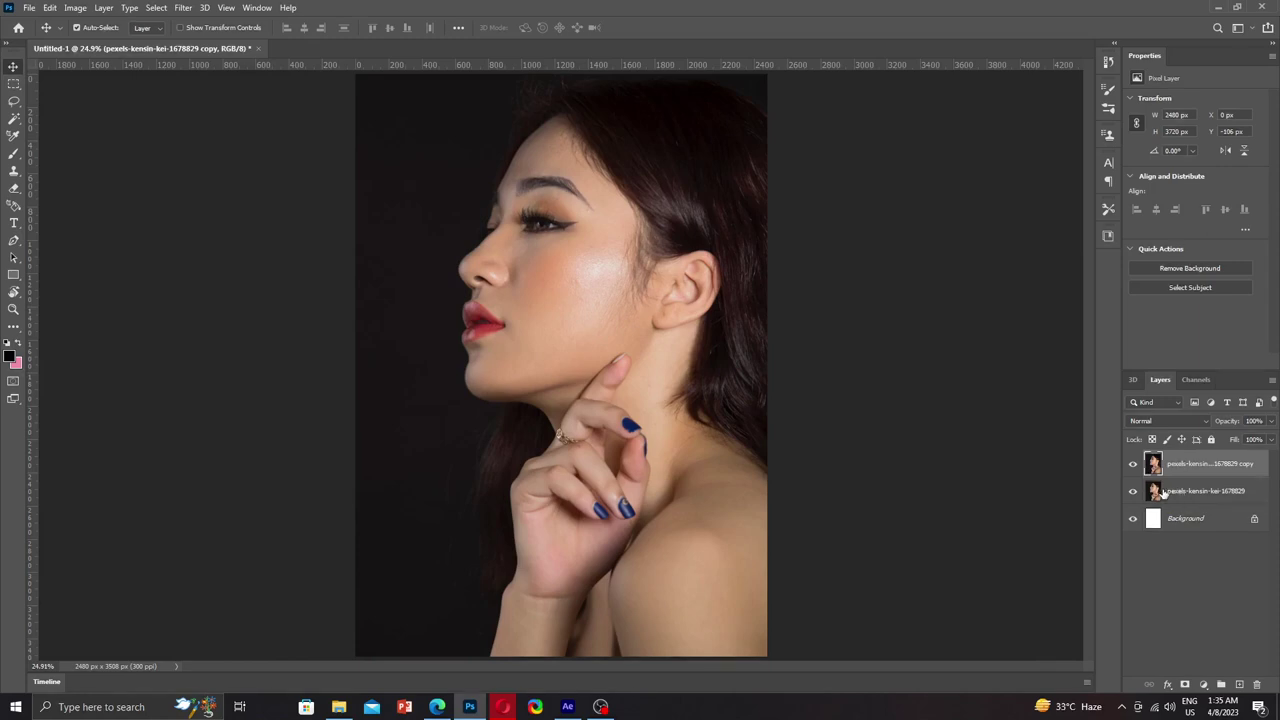
Step: Hide the original portrait layer, minimize Photoshop and After Effects, and drag the cacao pod photo
click(1133, 491)
click(1225, 8)
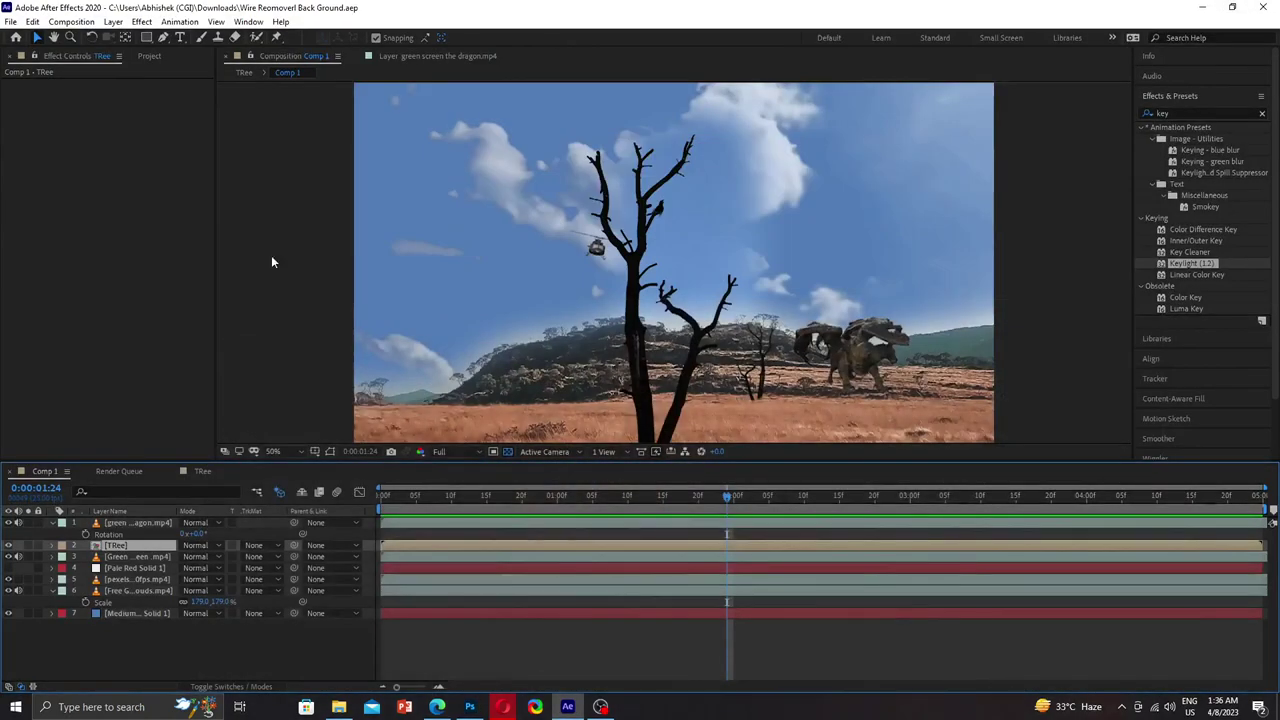
click(1209, 7)
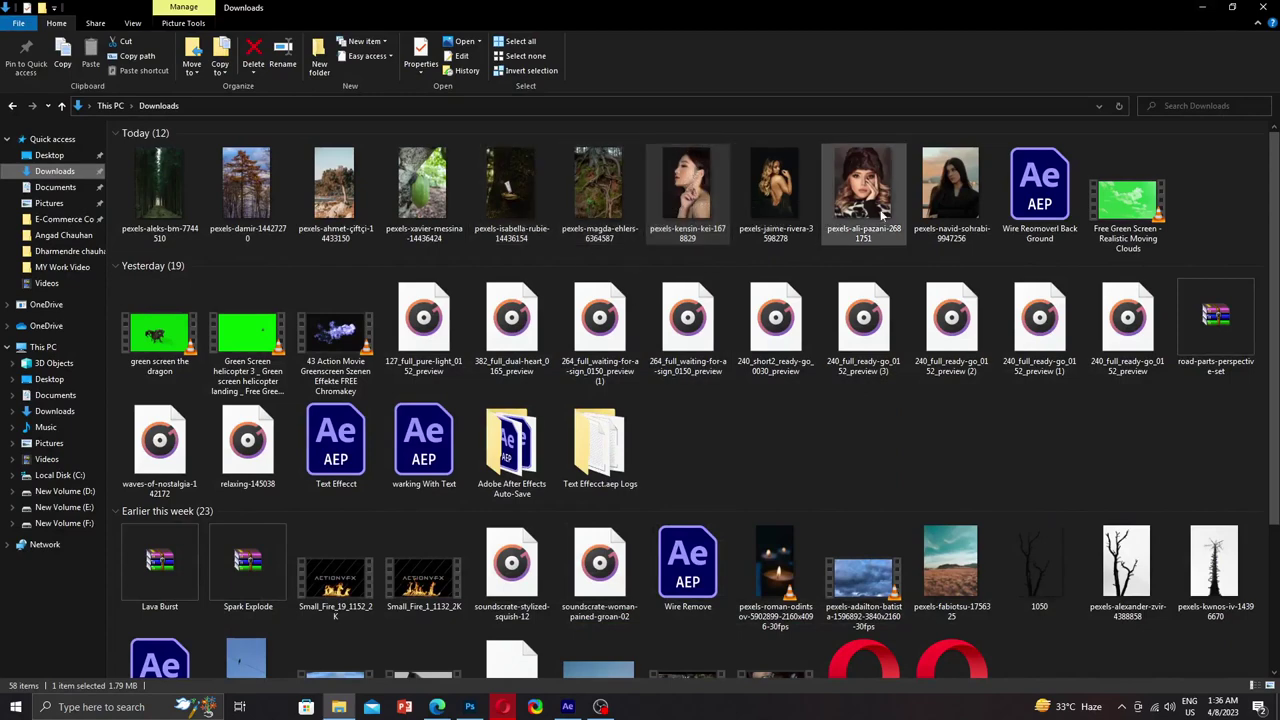
mouse_move(423, 185)
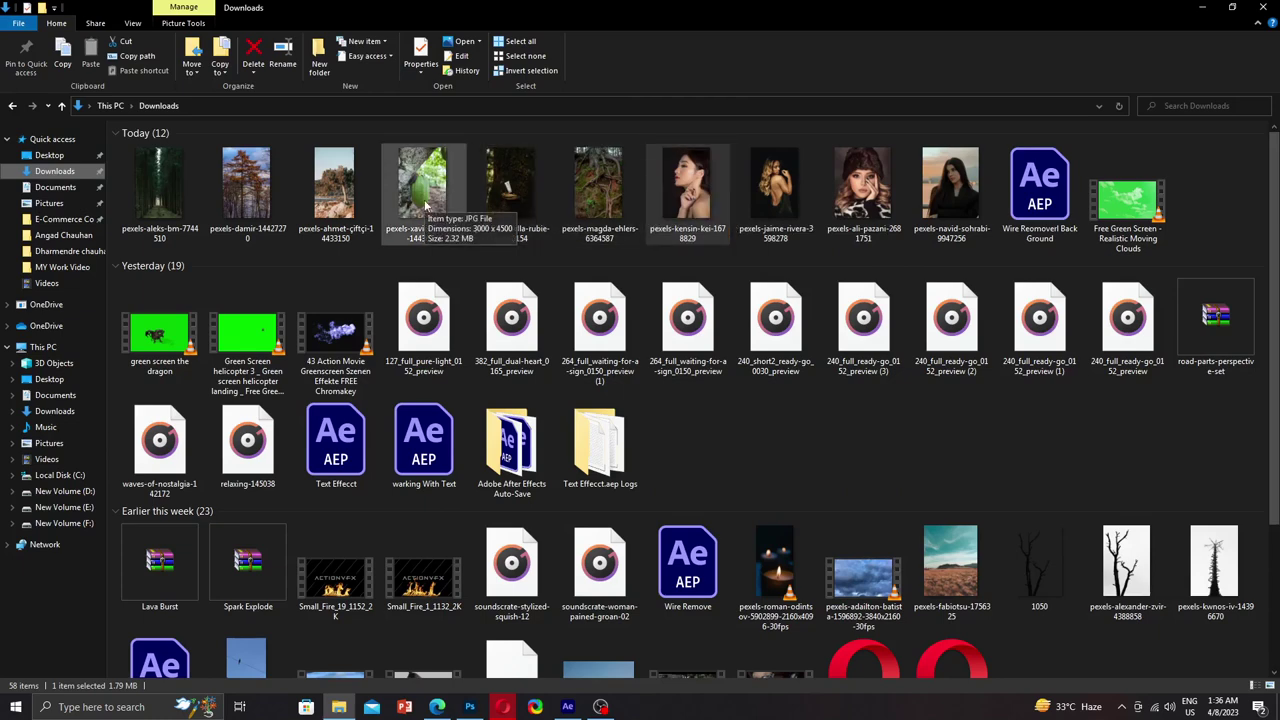
drag(425, 205, 482, 690)
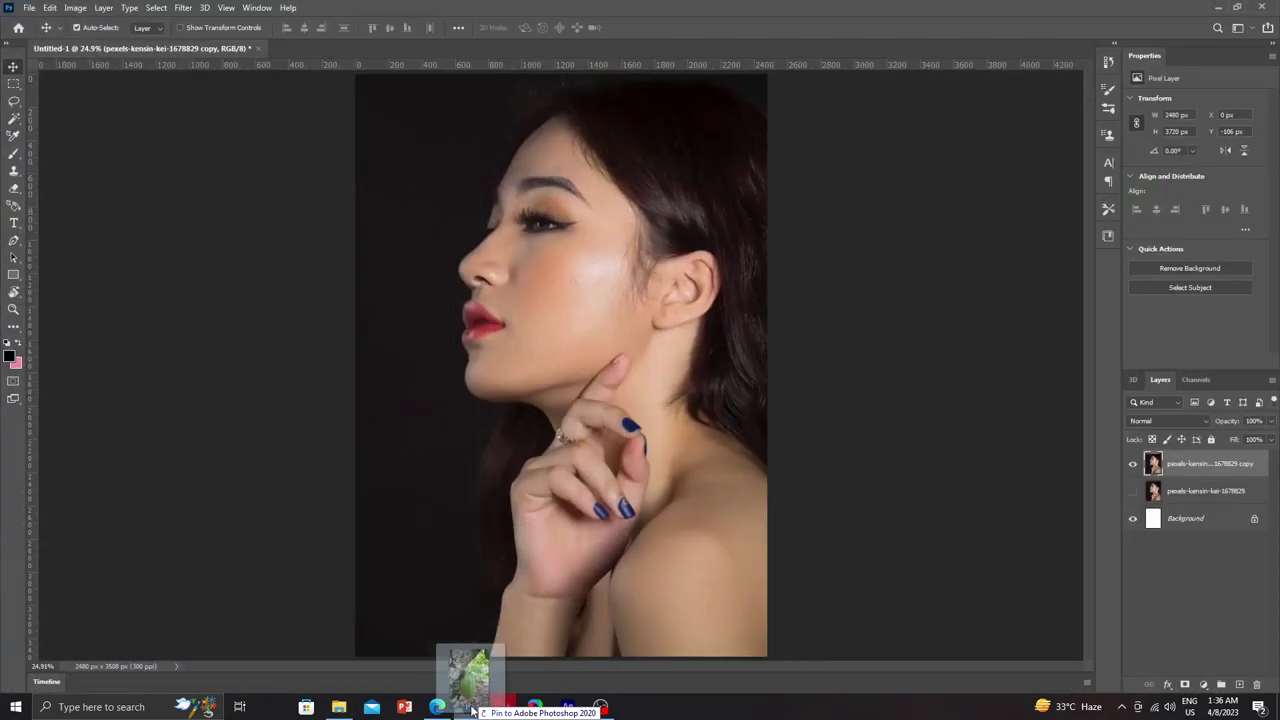
Step: Place the cacao pod photo widened to the canvas's left edge and rasterize it
drag(482, 690, 504, 512)
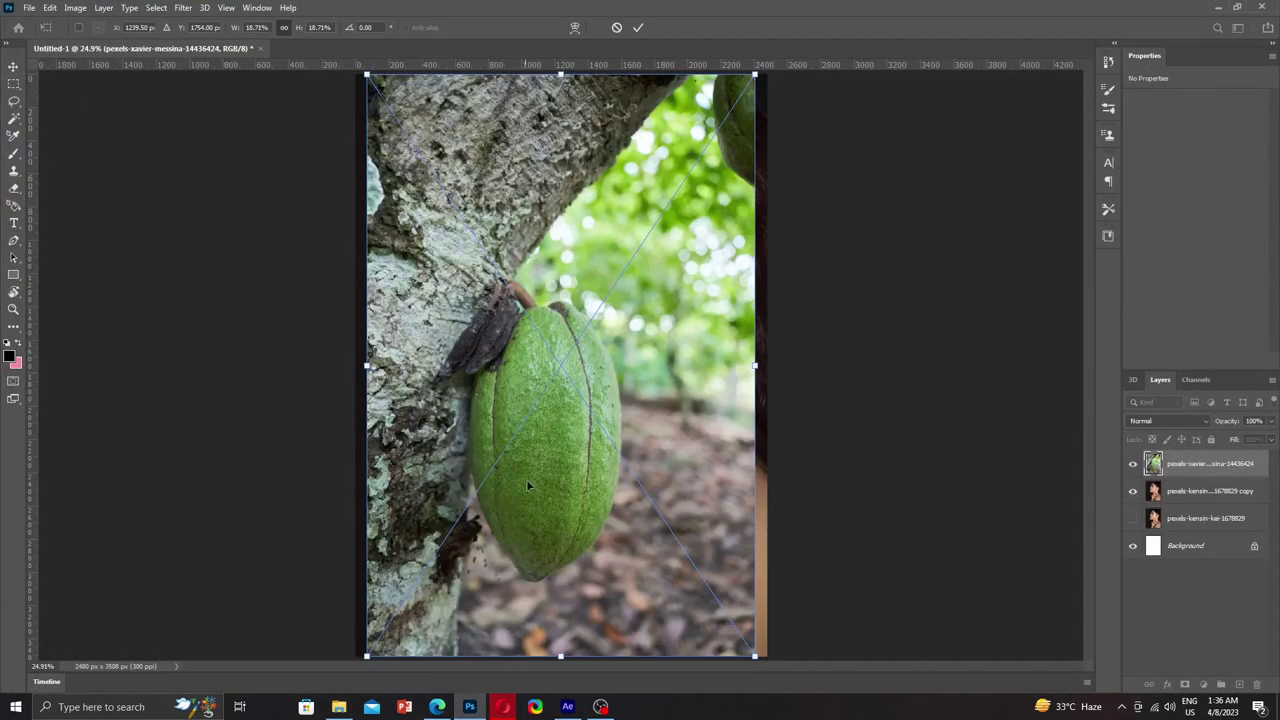
drag(366, 366, 355, 366)
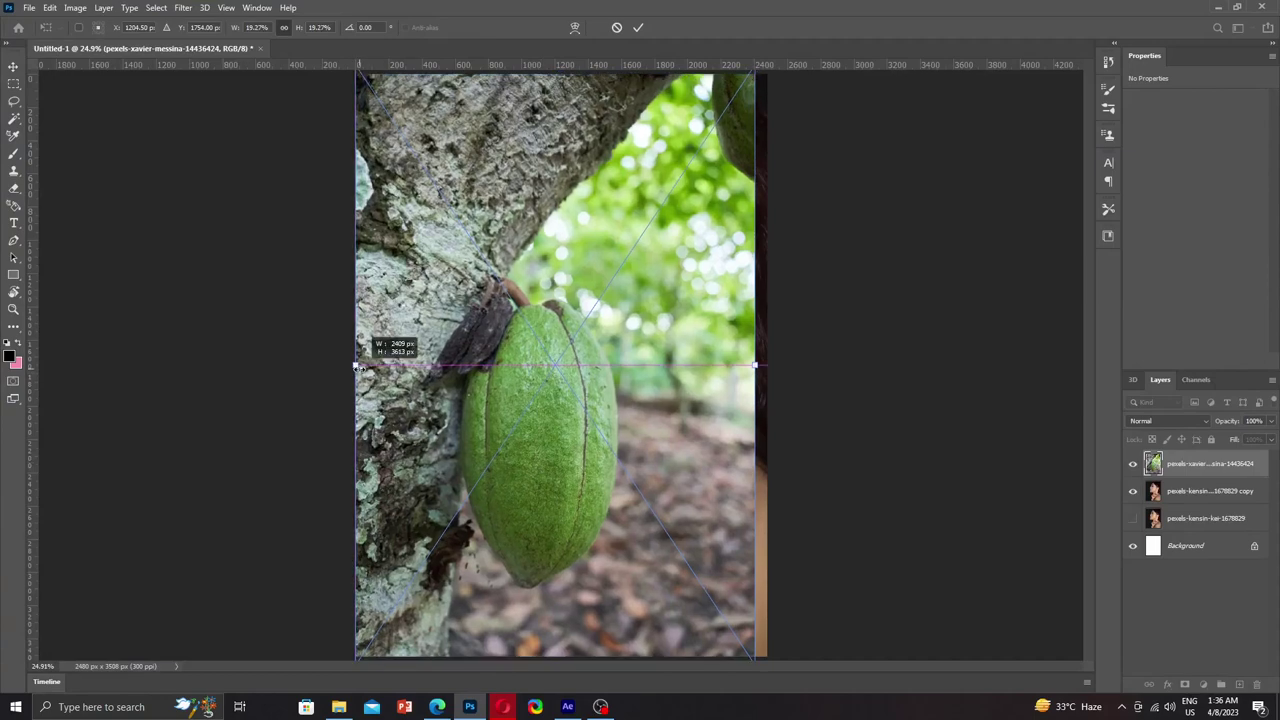
key(Return)
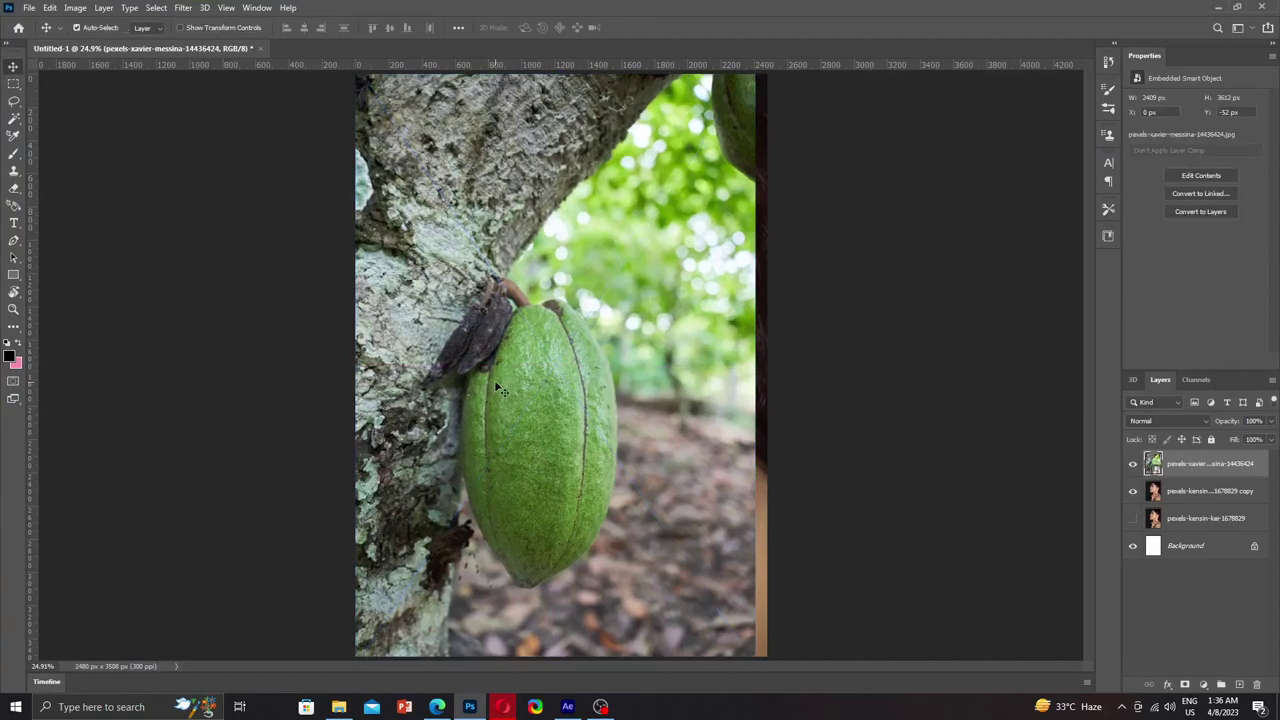
click(1210, 491)
right_click(1172, 490)
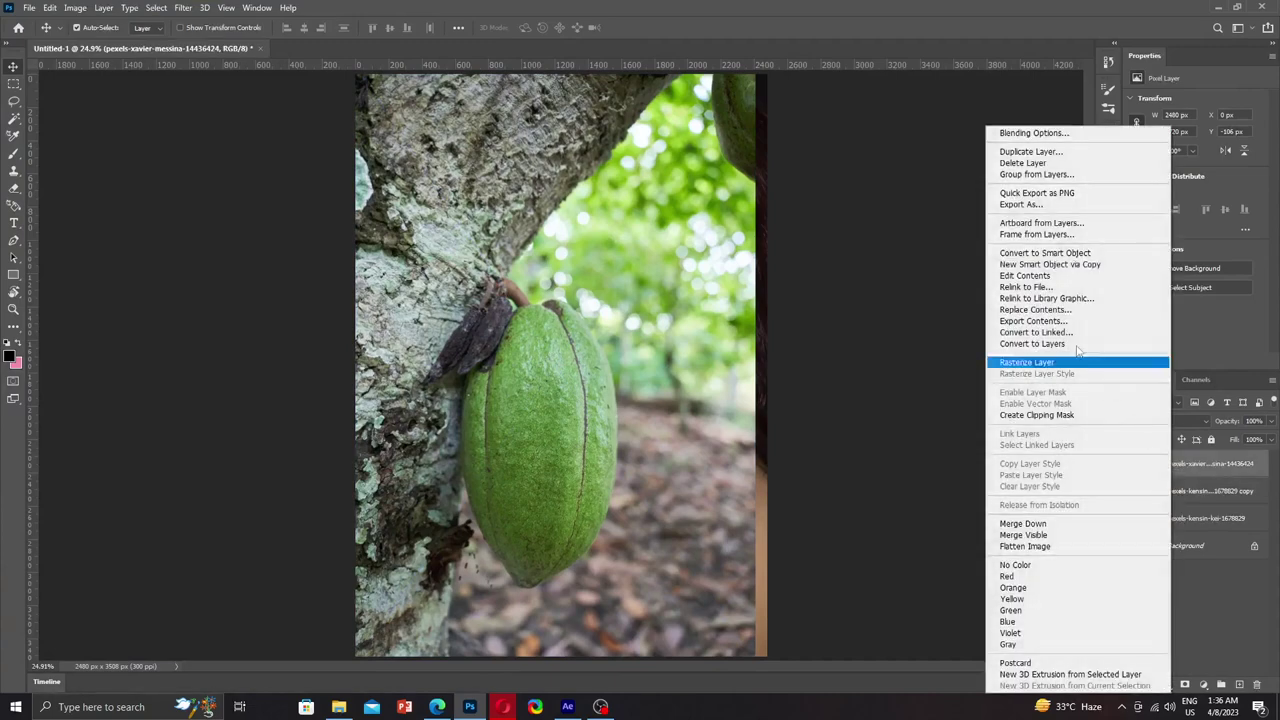
click(1028, 367)
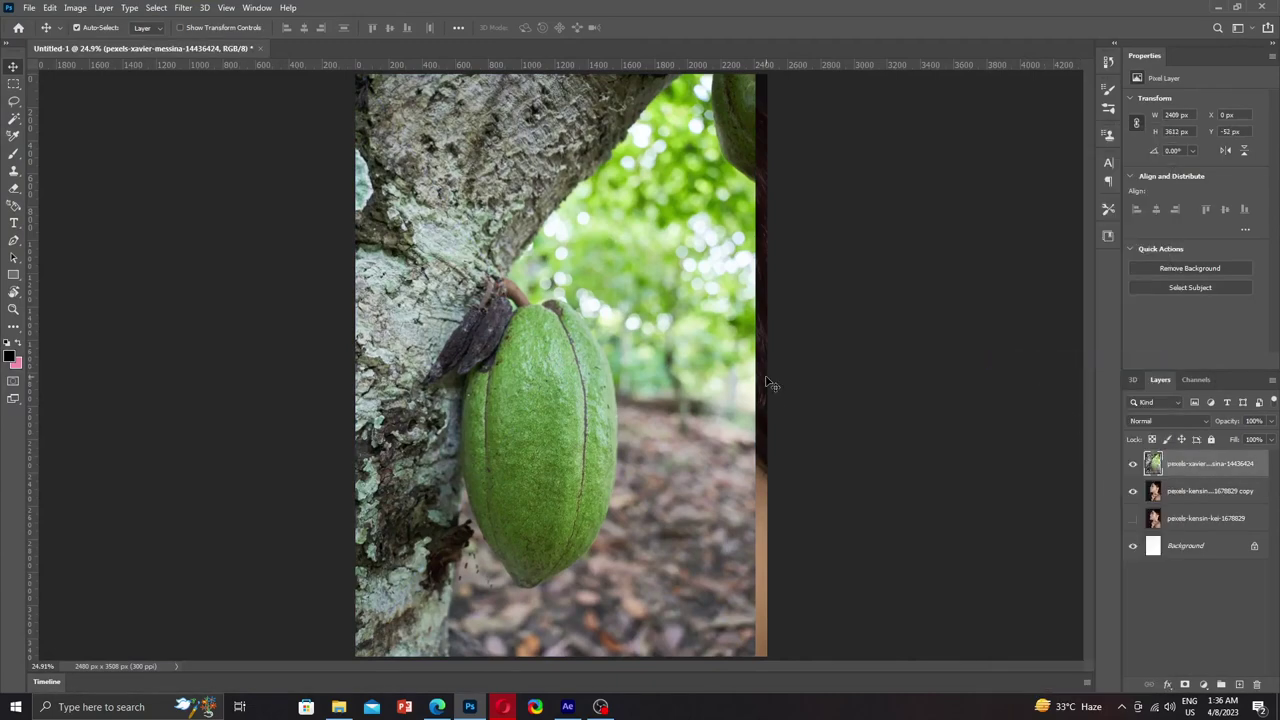
Step: Stretch the cacao photo to the canvas's right edge and duplicate its layer
key(ctrl+t)
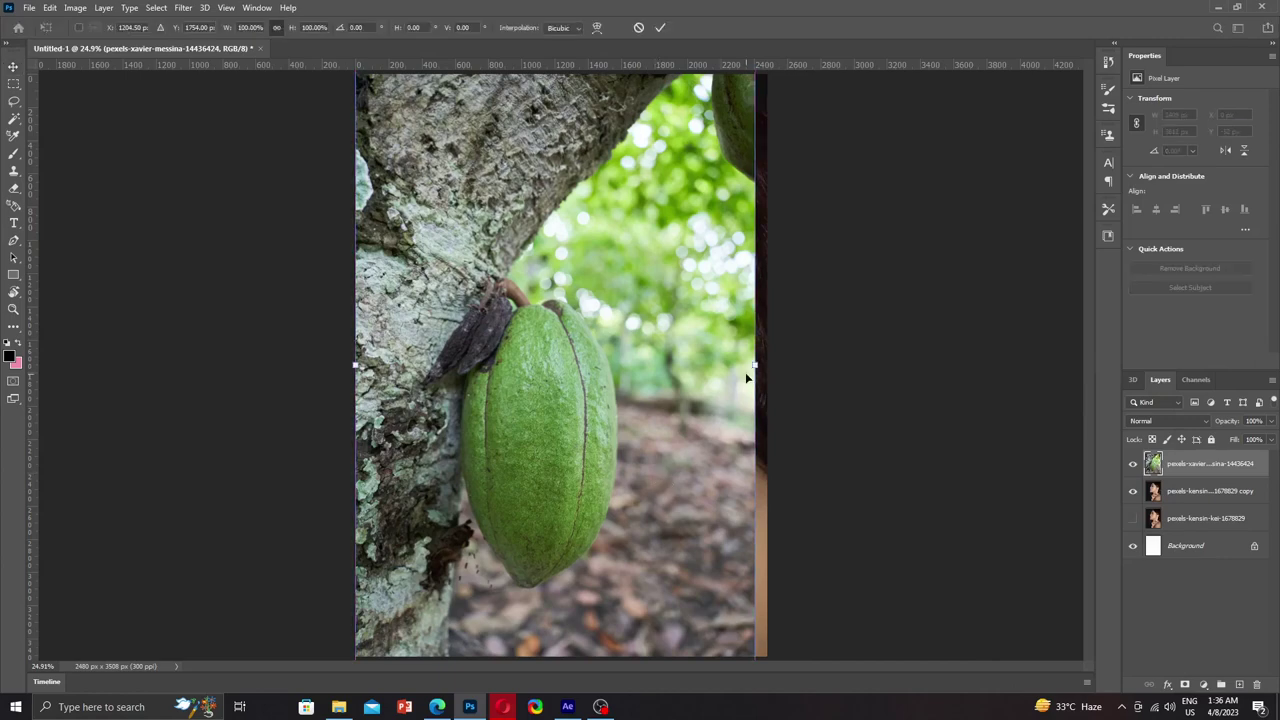
drag(757, 365, 763, 365)
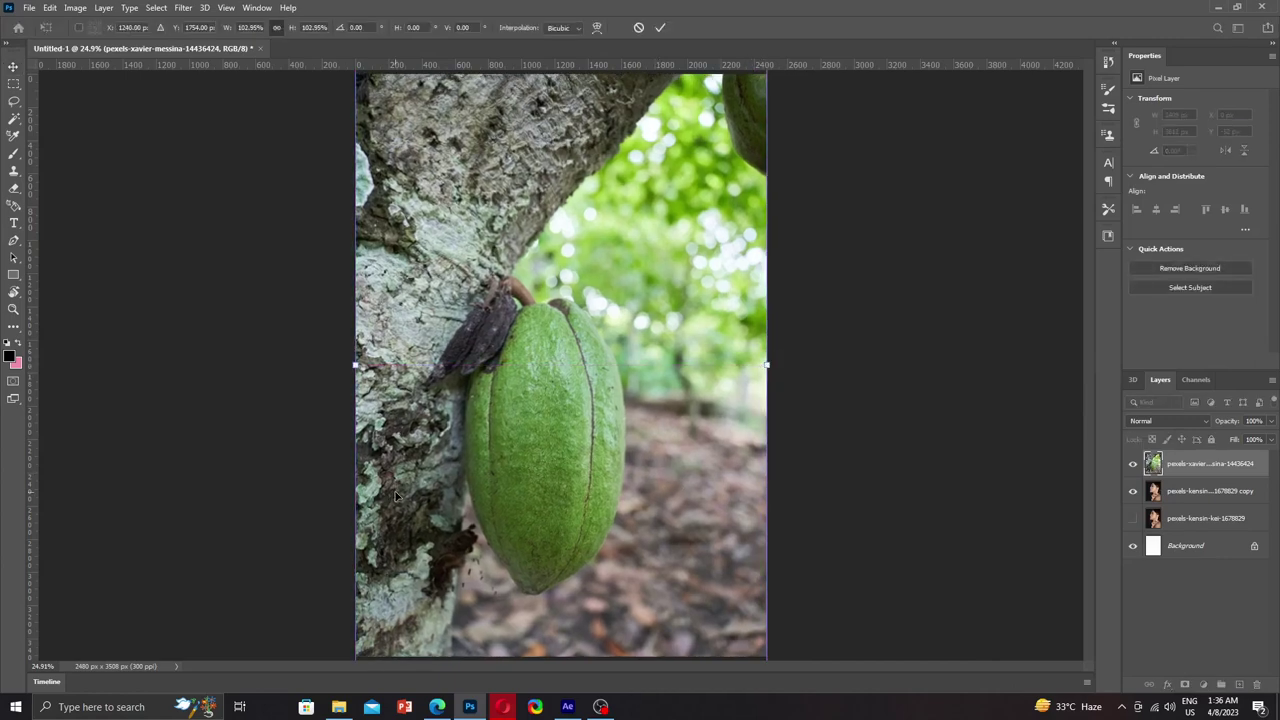
key(Return)
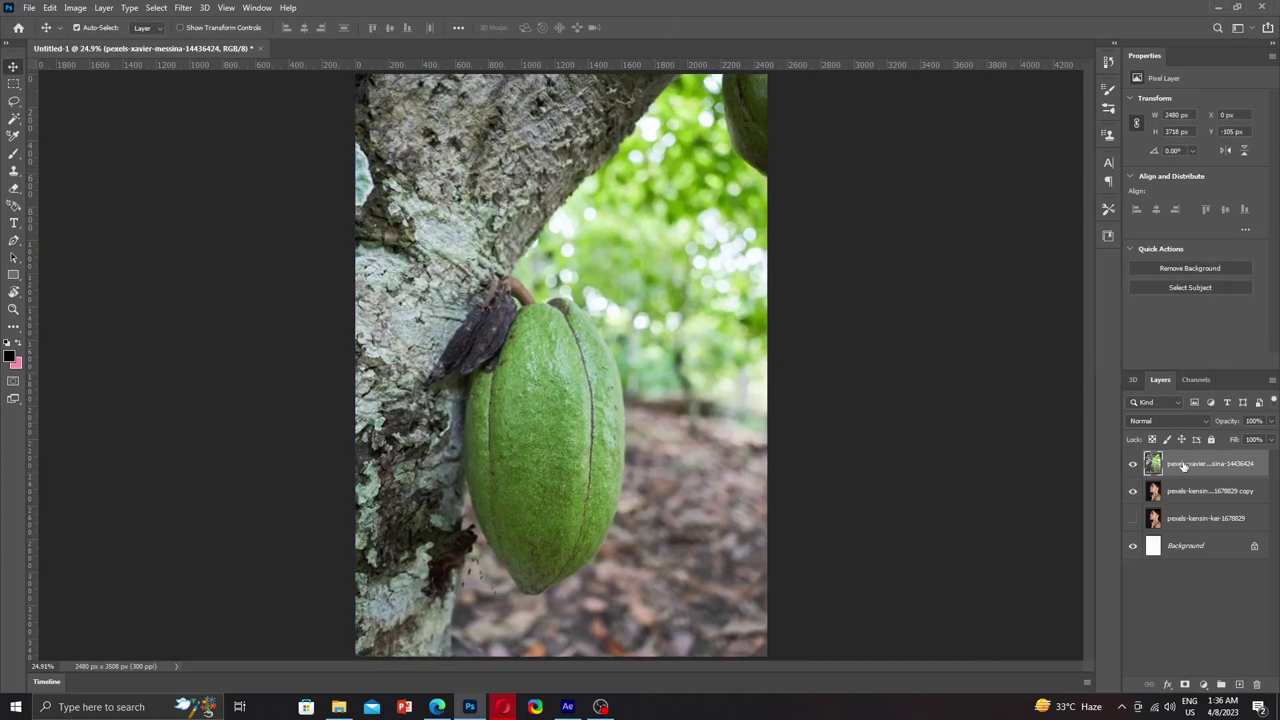
key(ctrl+j)
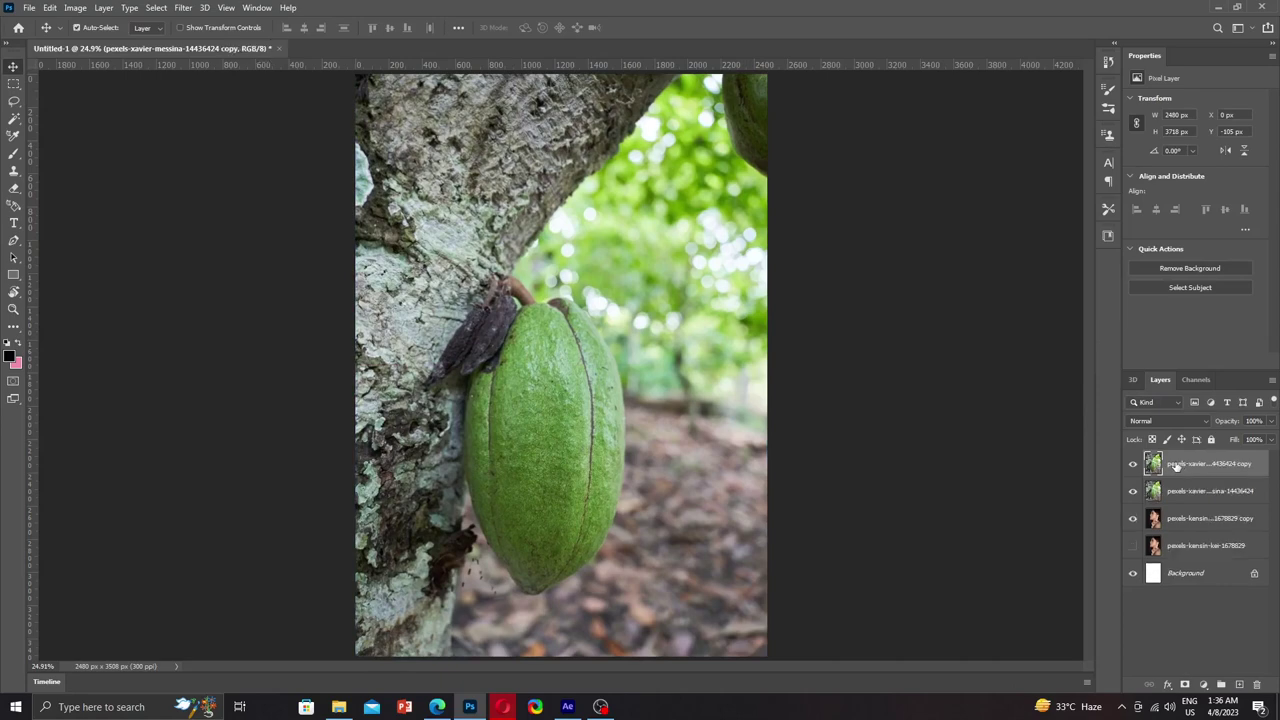
Step: Drag the portrait copy layer to the top of the layer stack
drag(1178, 530, 1170, 484)
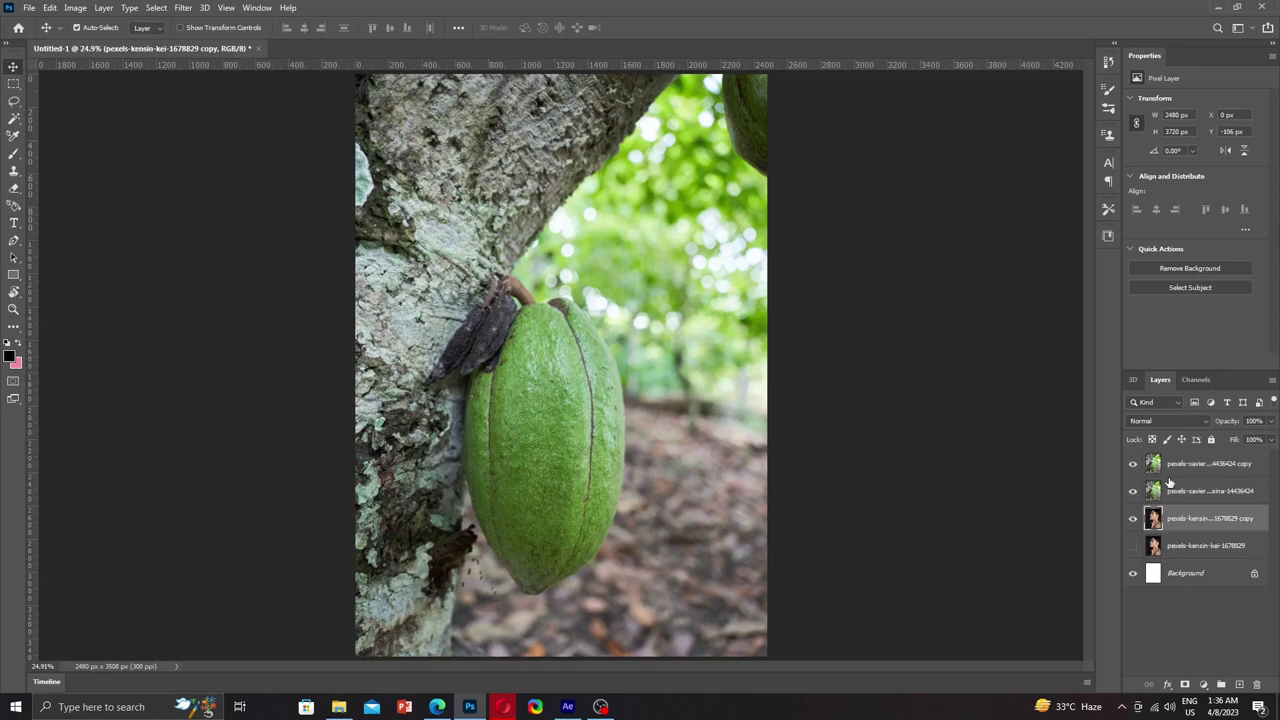
drag(1178, 518, 1172, 484)
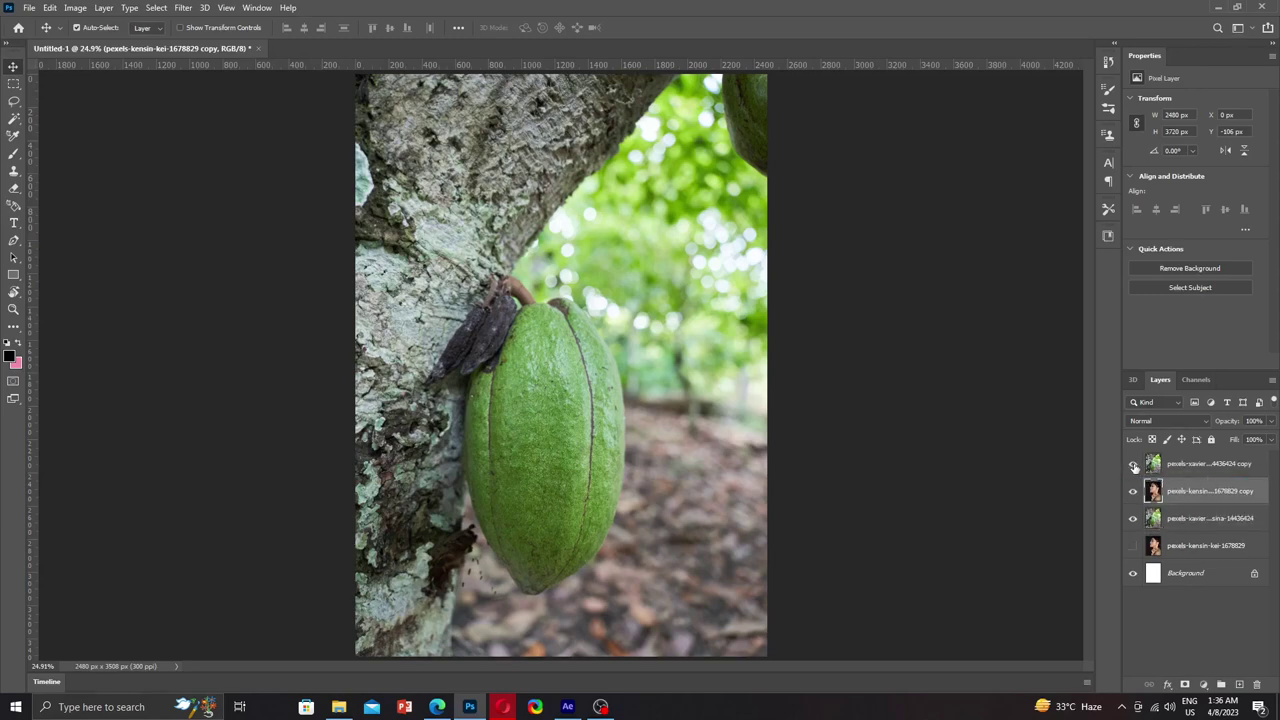
drag(1168, 494, 1173, 463)
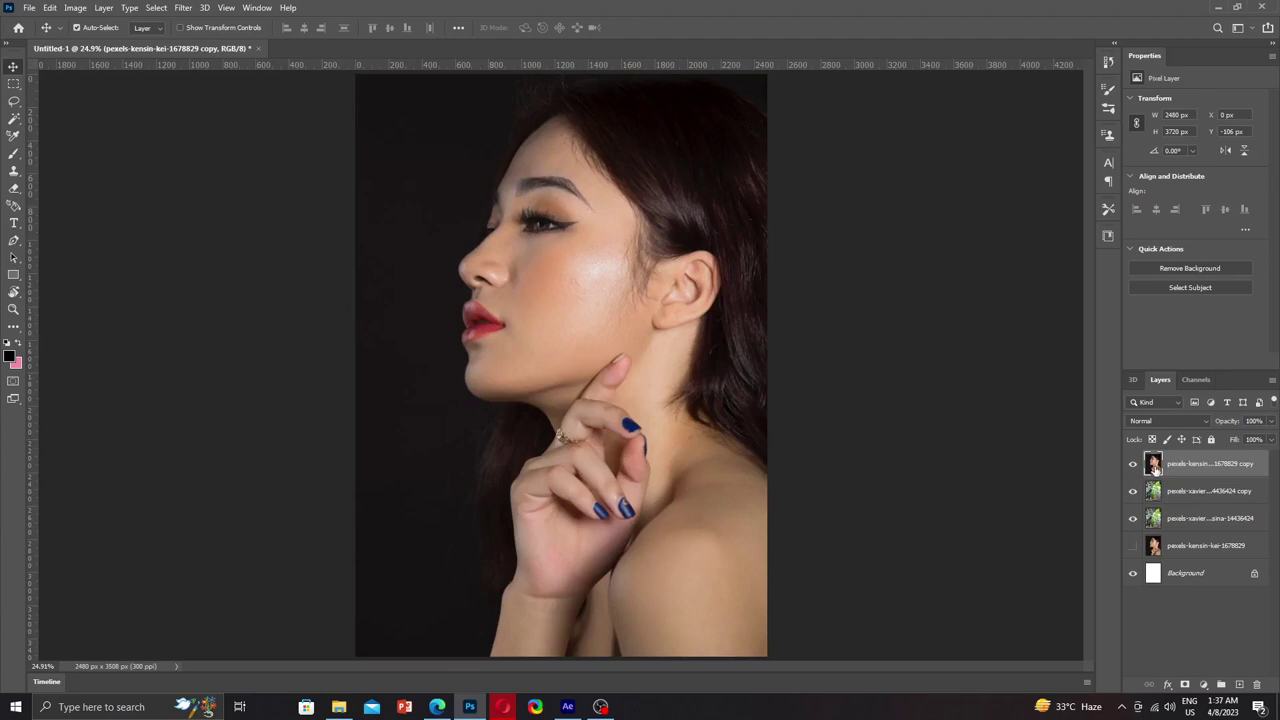
Step: Scale the portrait down and move it up and left over the tree trunk
key(ctrl+t)
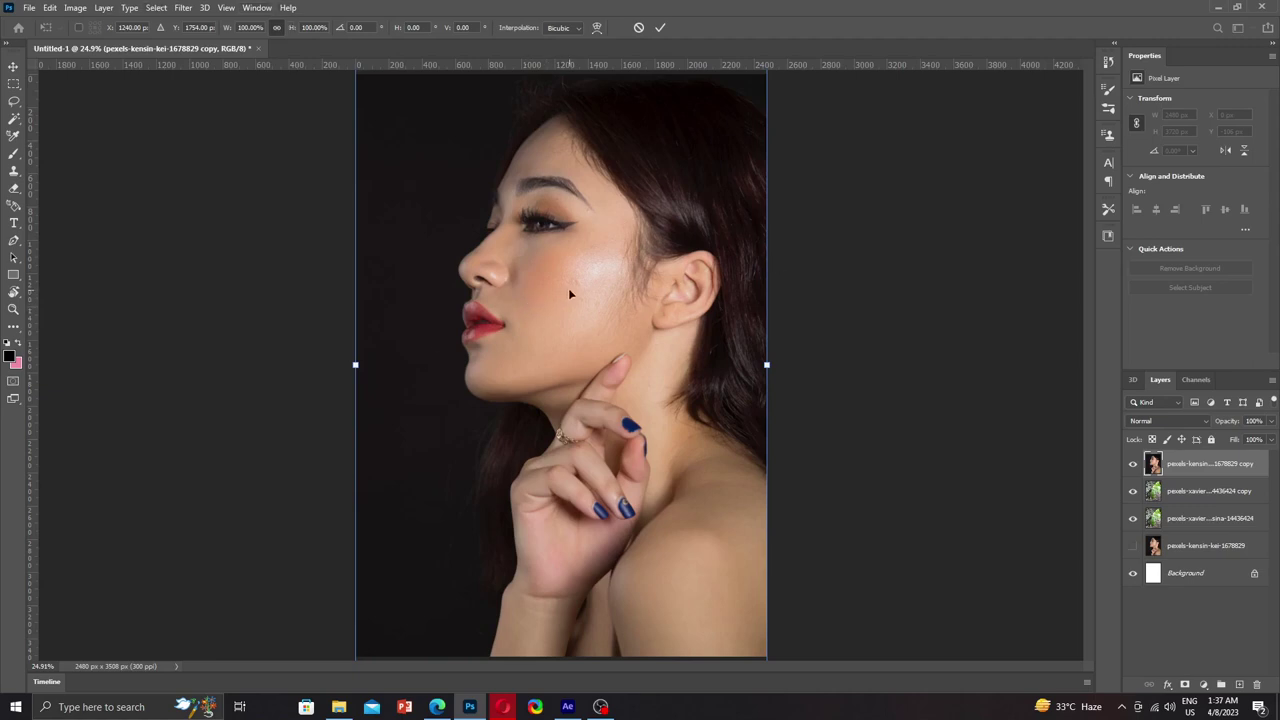
drag(466, 208, 463, 251)
drag(355, 100, 531, 371)
drag(647, 473, 597, 463)
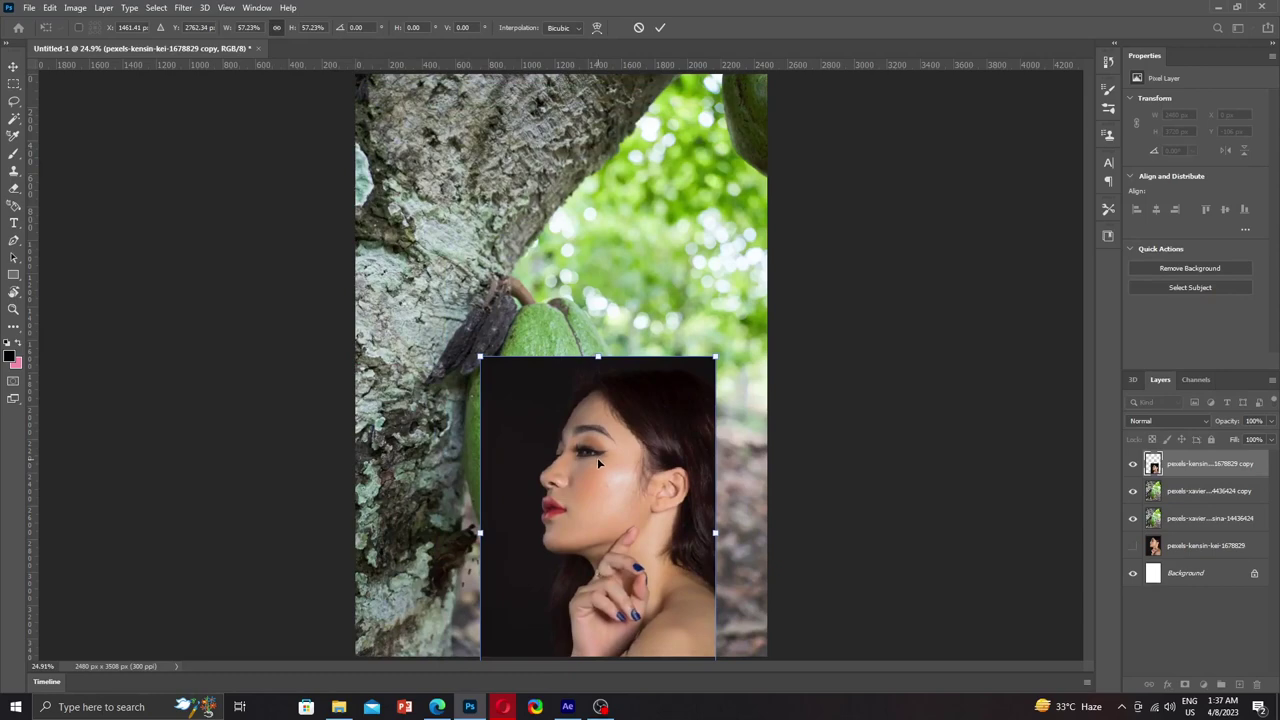
drag(597, 464, 577, 386)
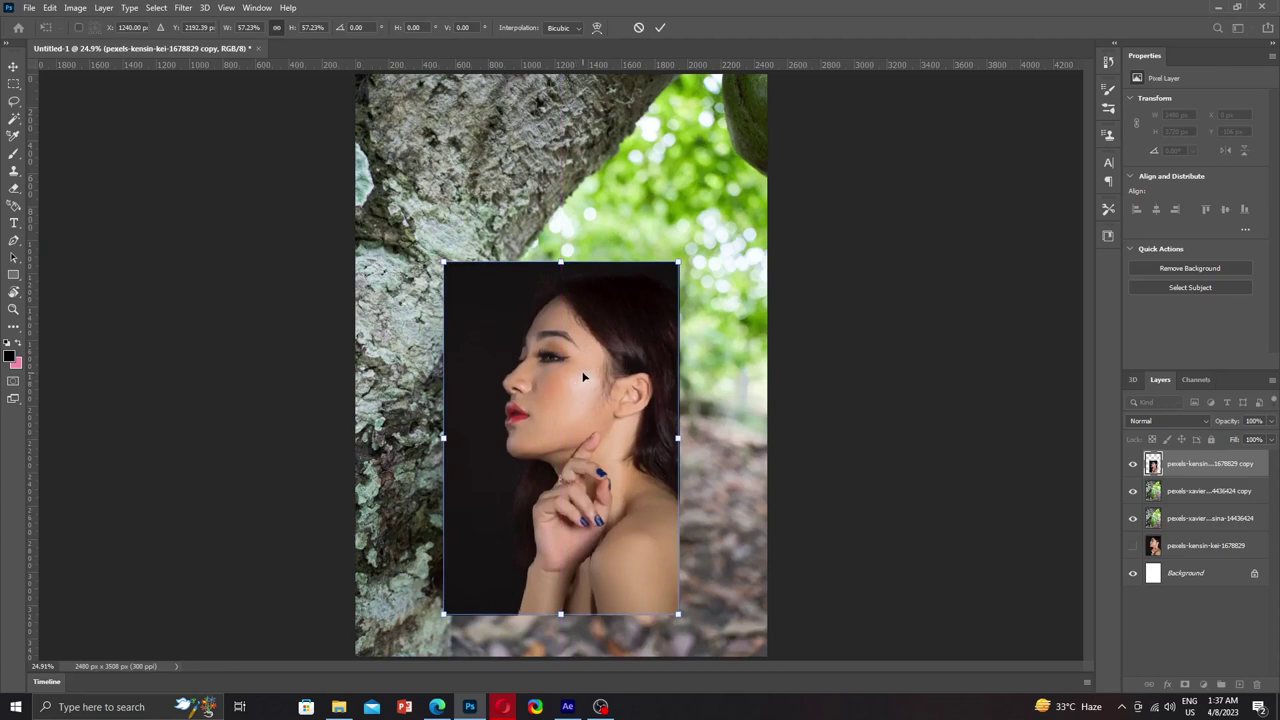
right_click(584, 375)
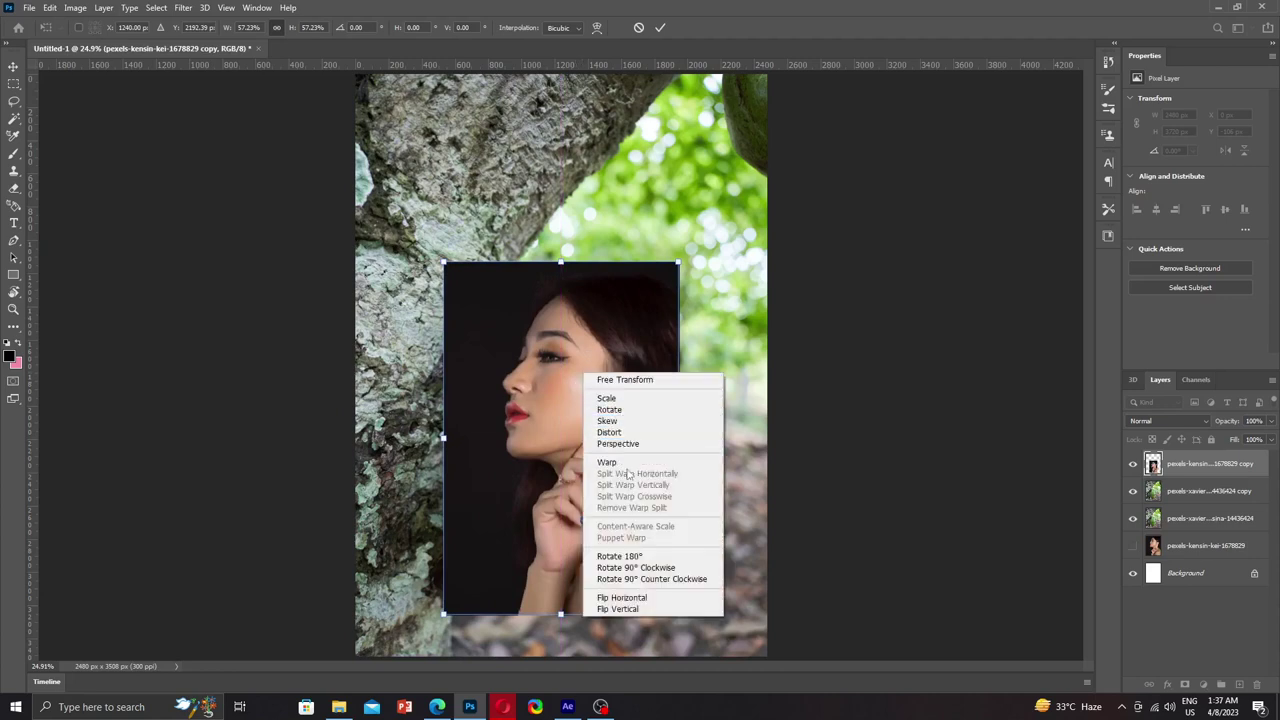
click(556, 424)
right_click(567, 376)
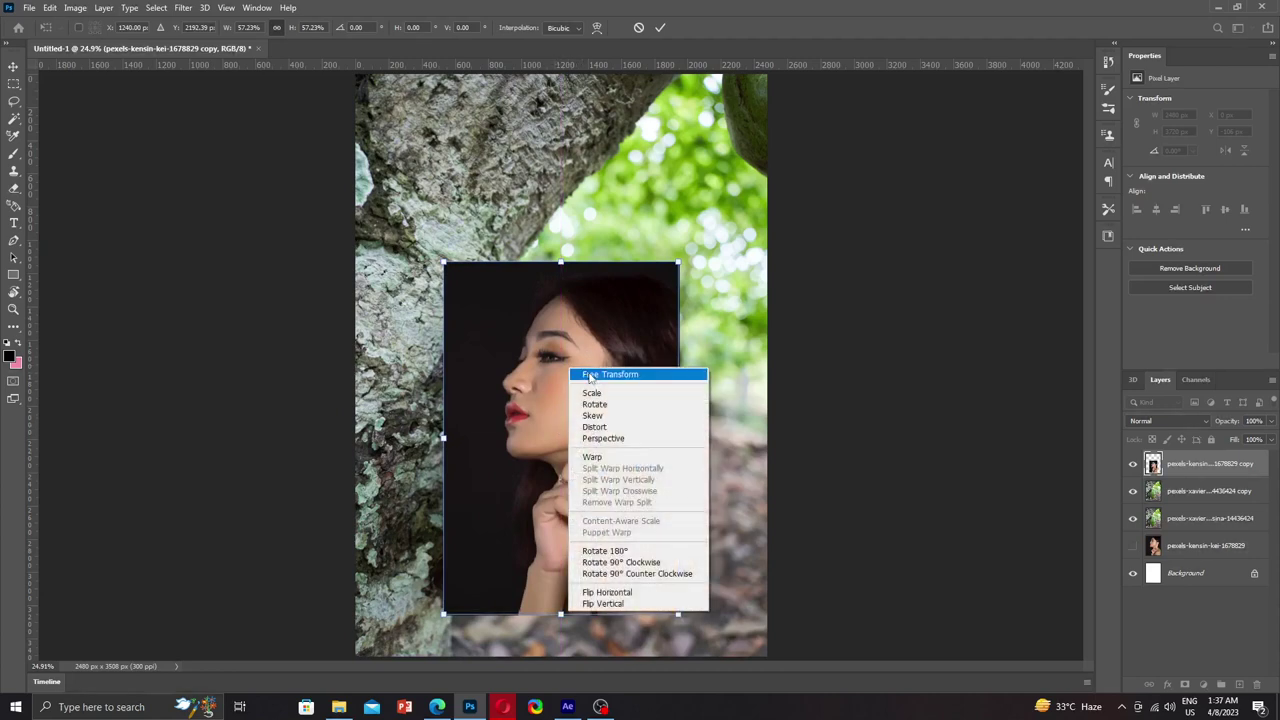
click(589, 376)
key(Return)
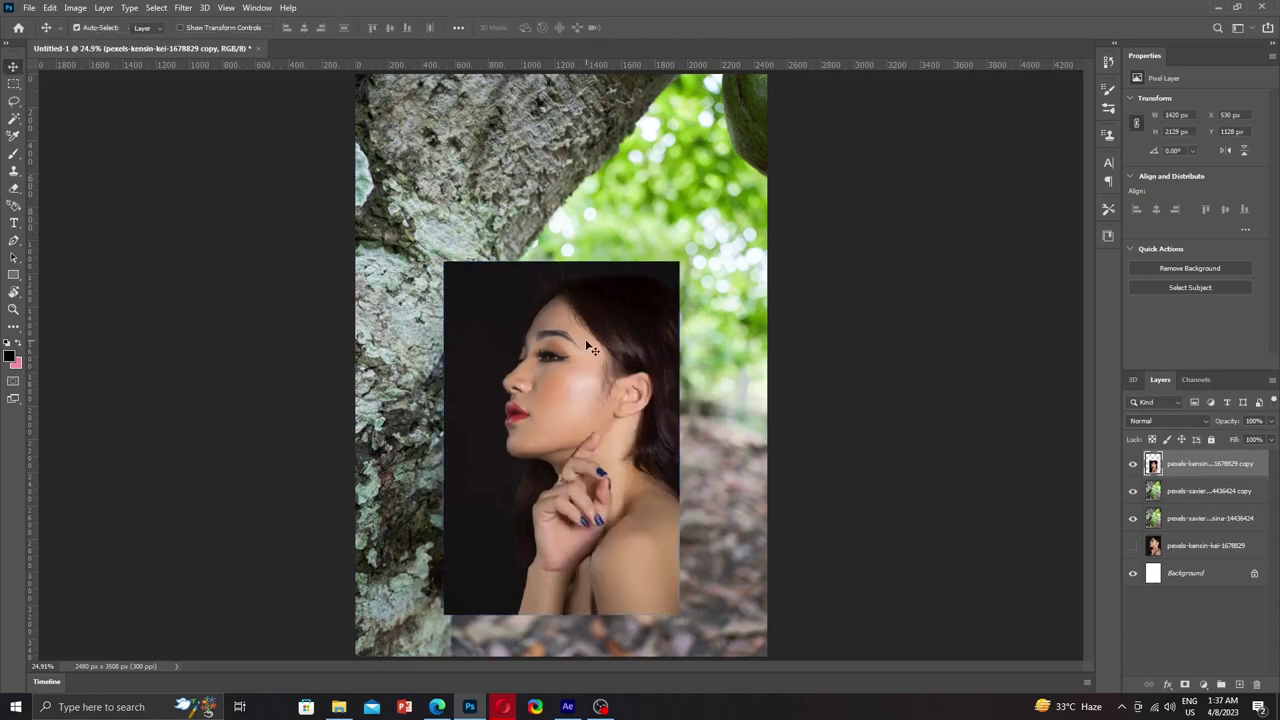
Step: Flip the portrait horizontally, place it over the cacao pod, and shrink it to about 96%
right_click(585, 339)
click(560, 354)
key(ctrl+t)
right_click(560, 374)
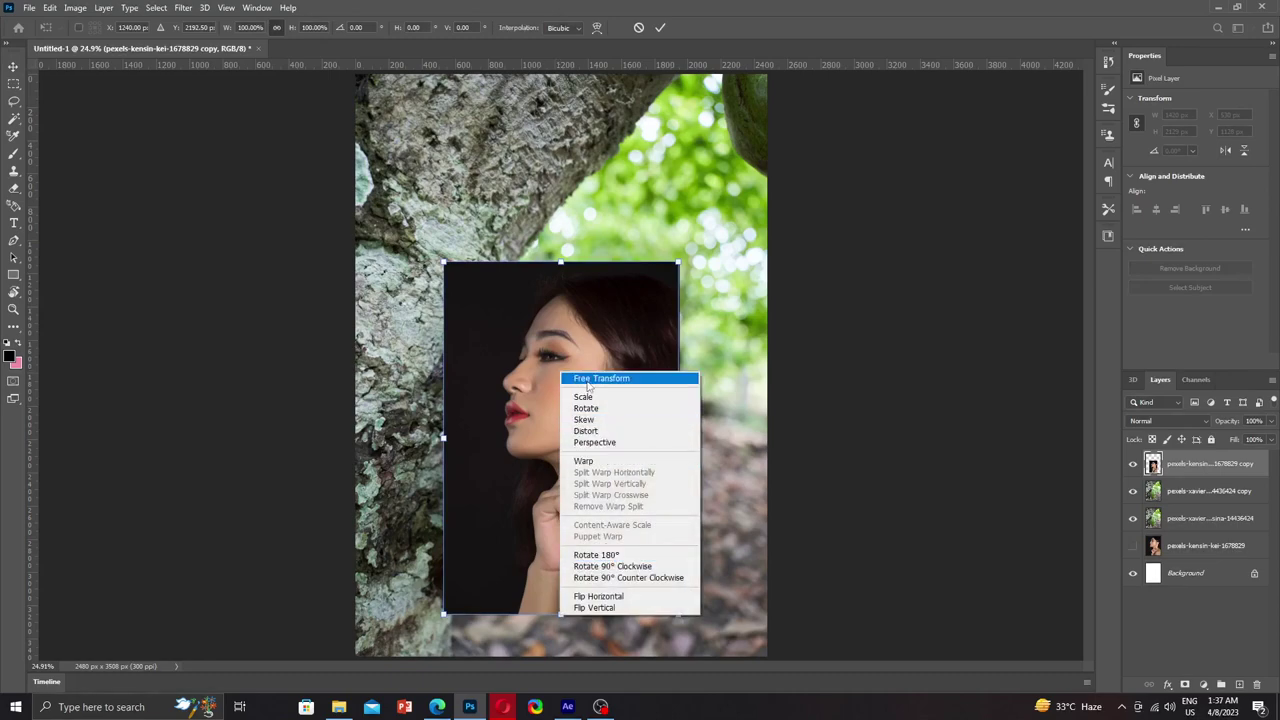
click(590, 379)
right_click(588, 384)
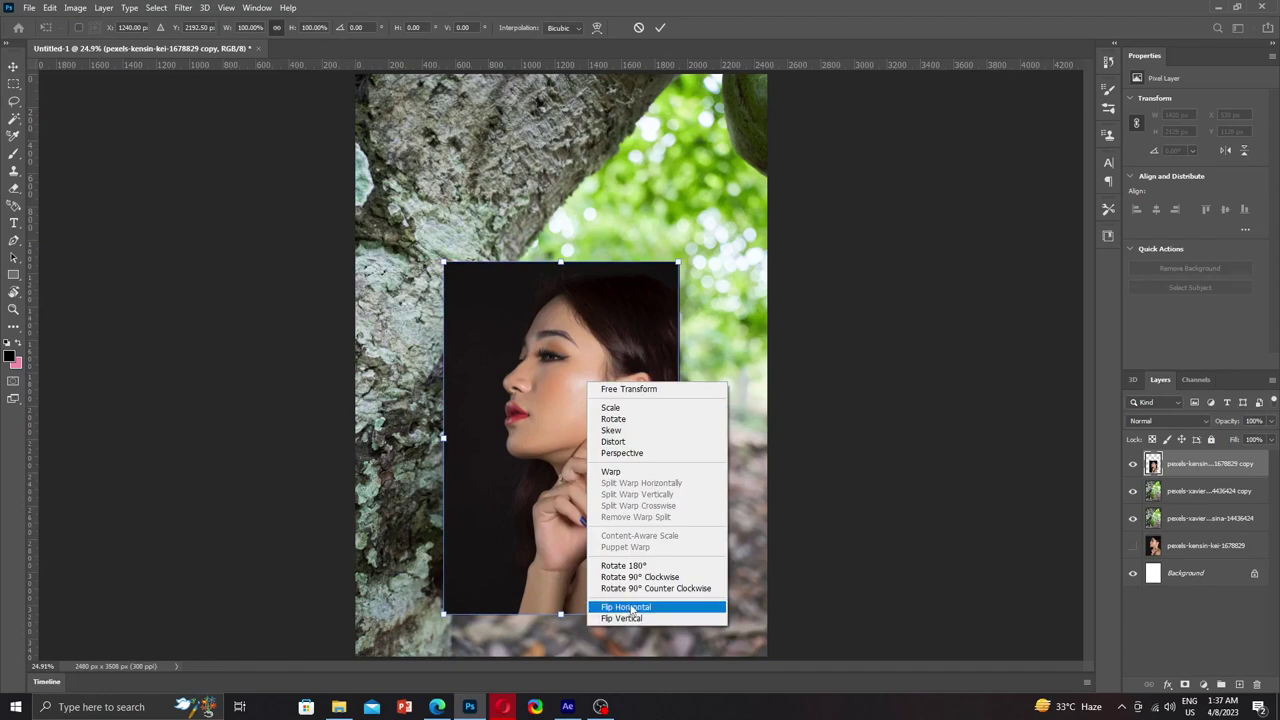
click(633, 608)
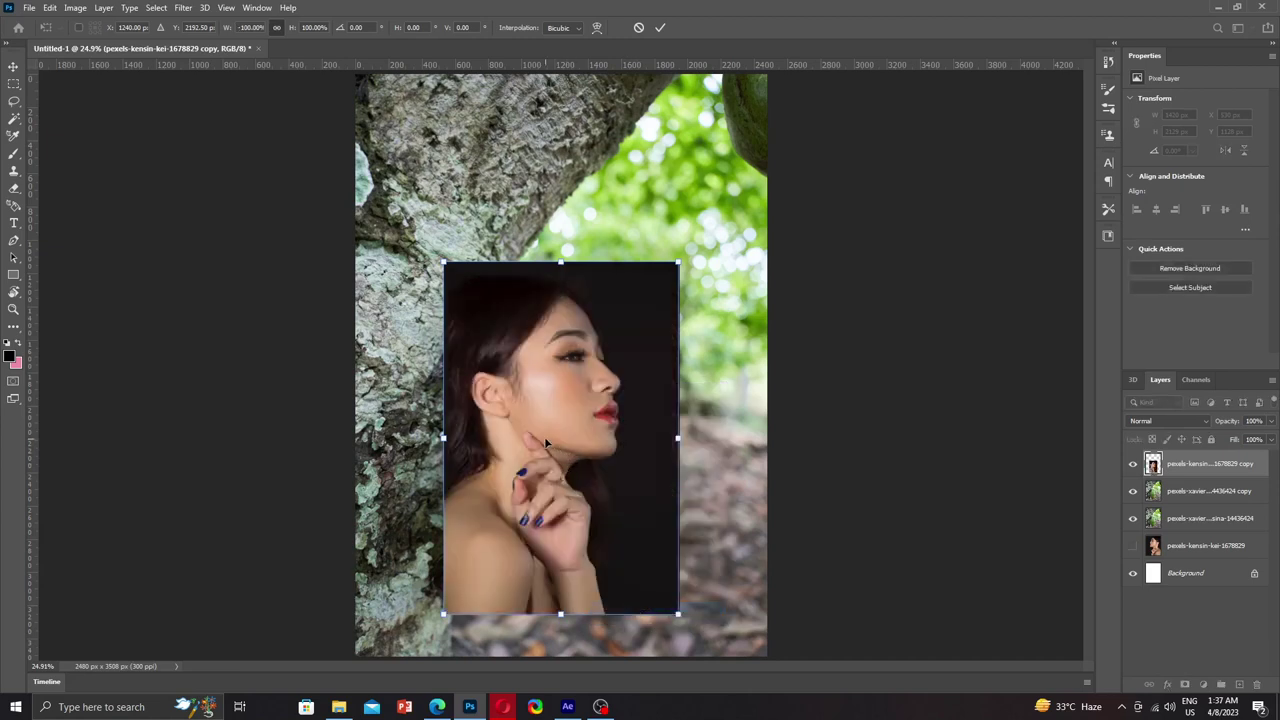
drag(539, 424, 757, 553)
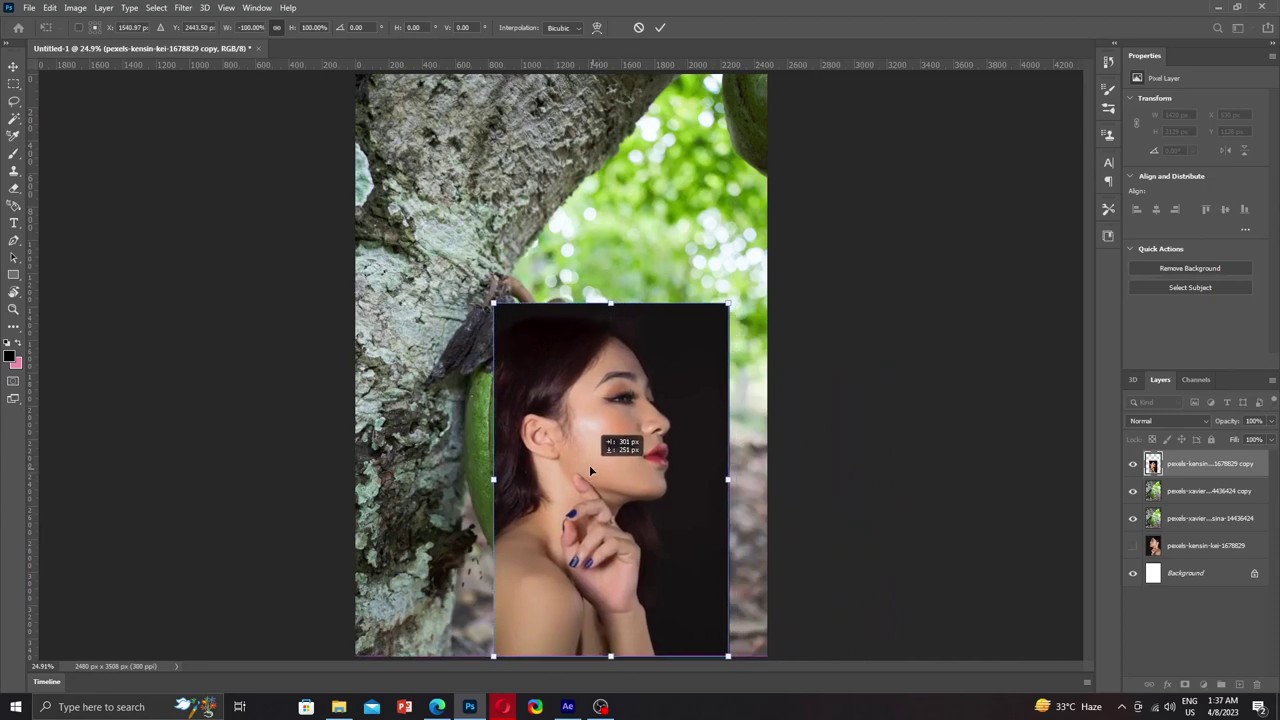
drag(757, 553, 589, 462)
drag(731, 297, 682, 402)
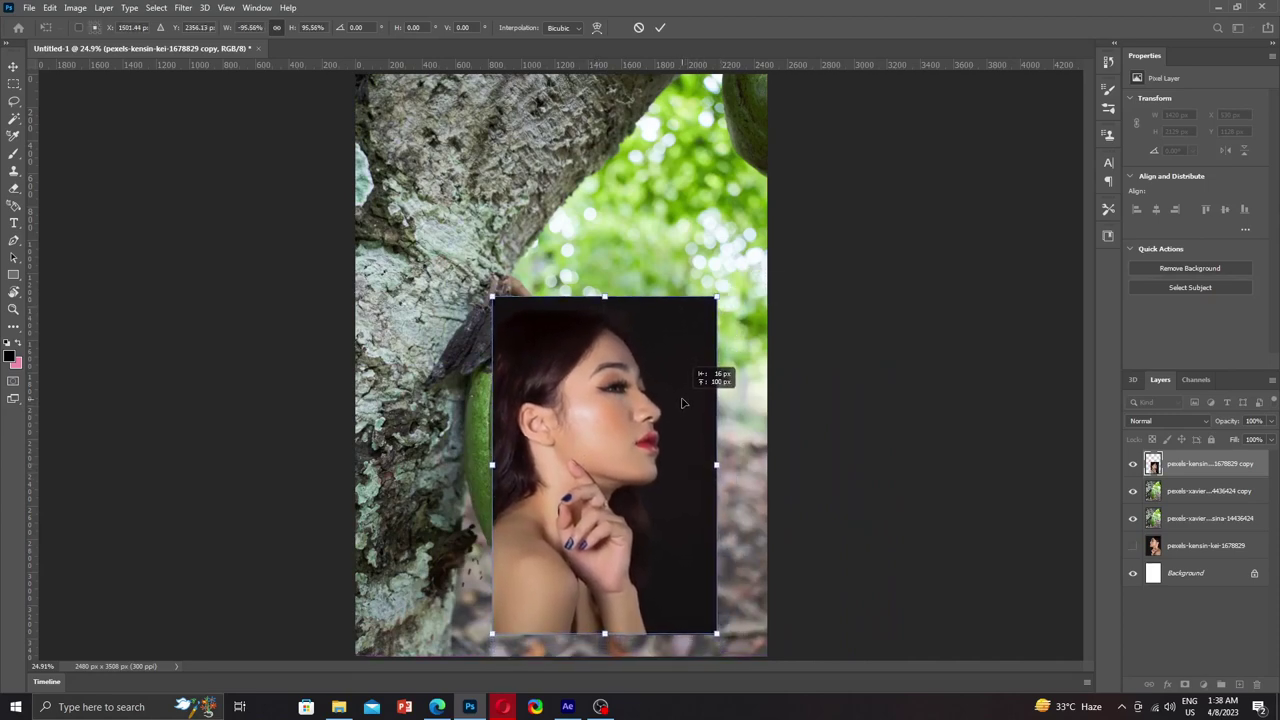
key(Return)
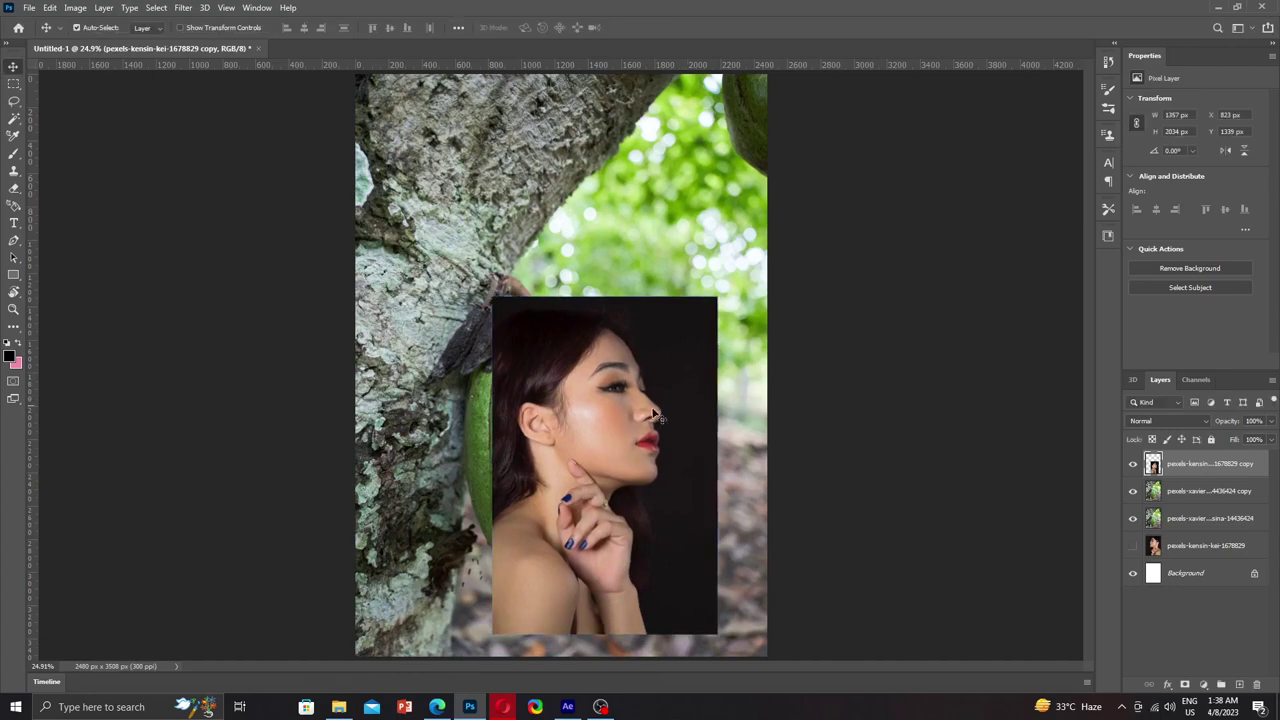
Step: Nudge the portrait slightly left to sit centred over the pod
drag(638, 412, 646, 413)
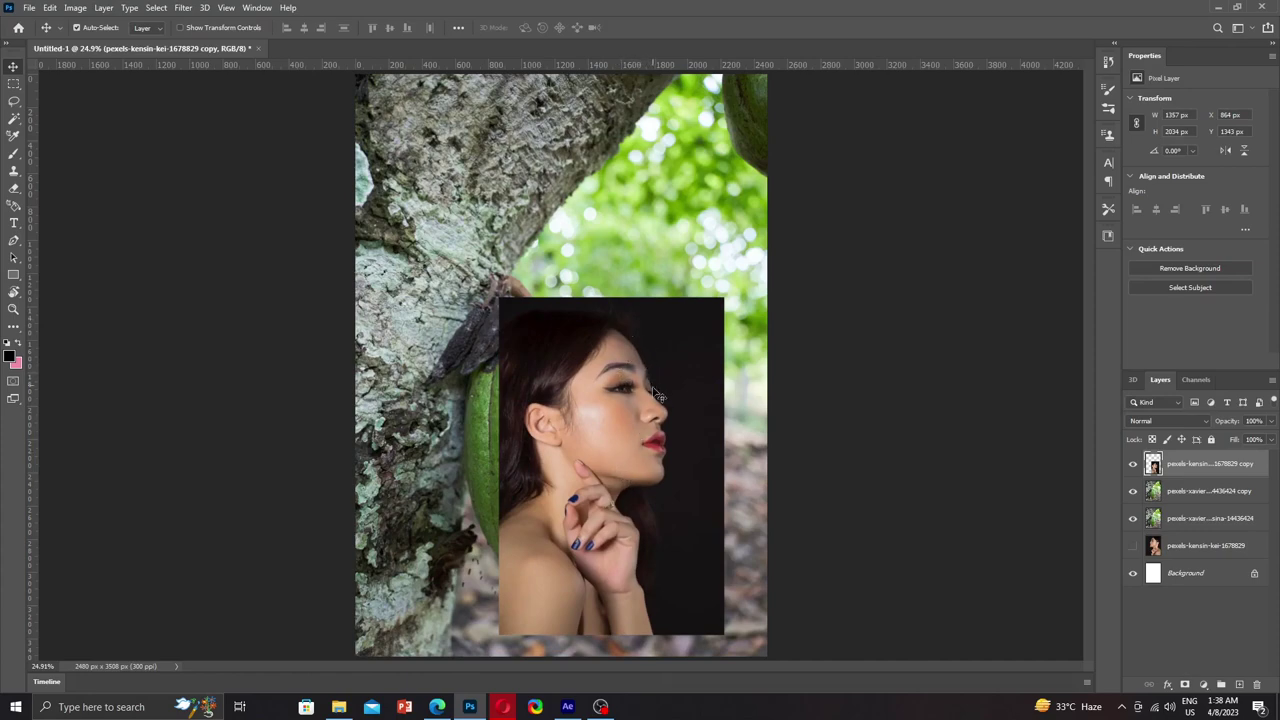
drag(617, 437, 606, 438)
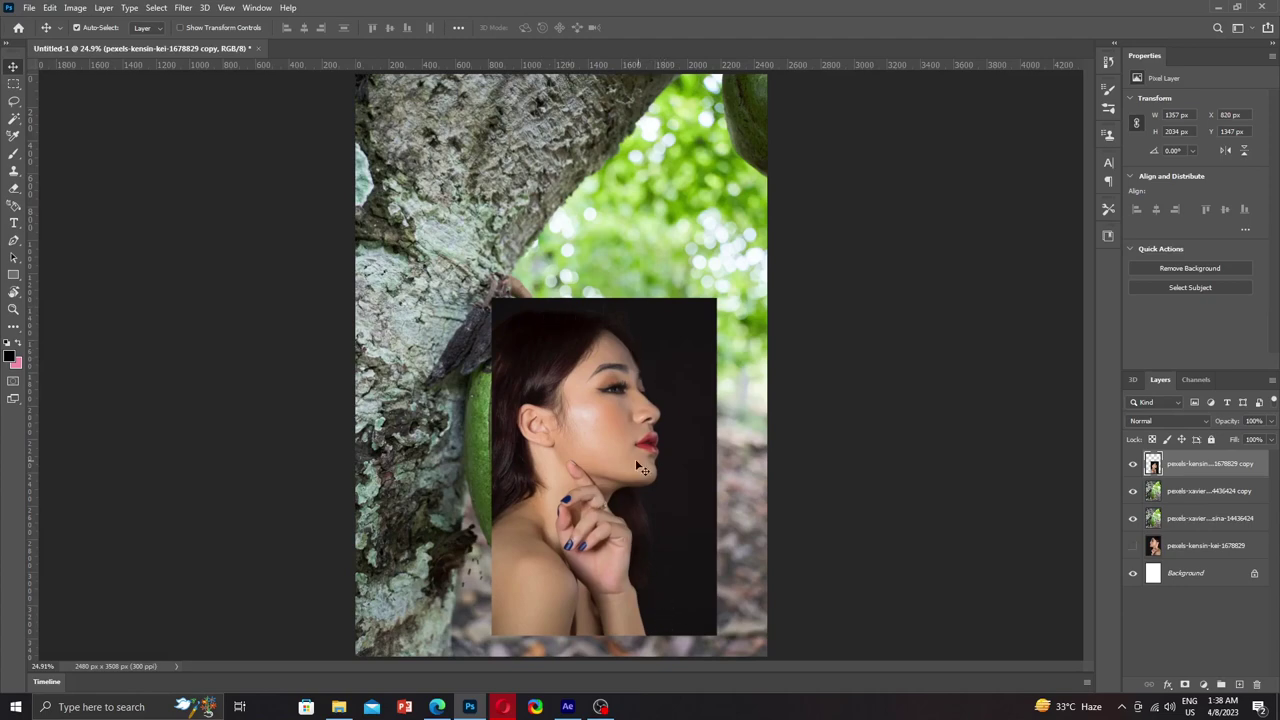
drag(617, 453, 605, 453)
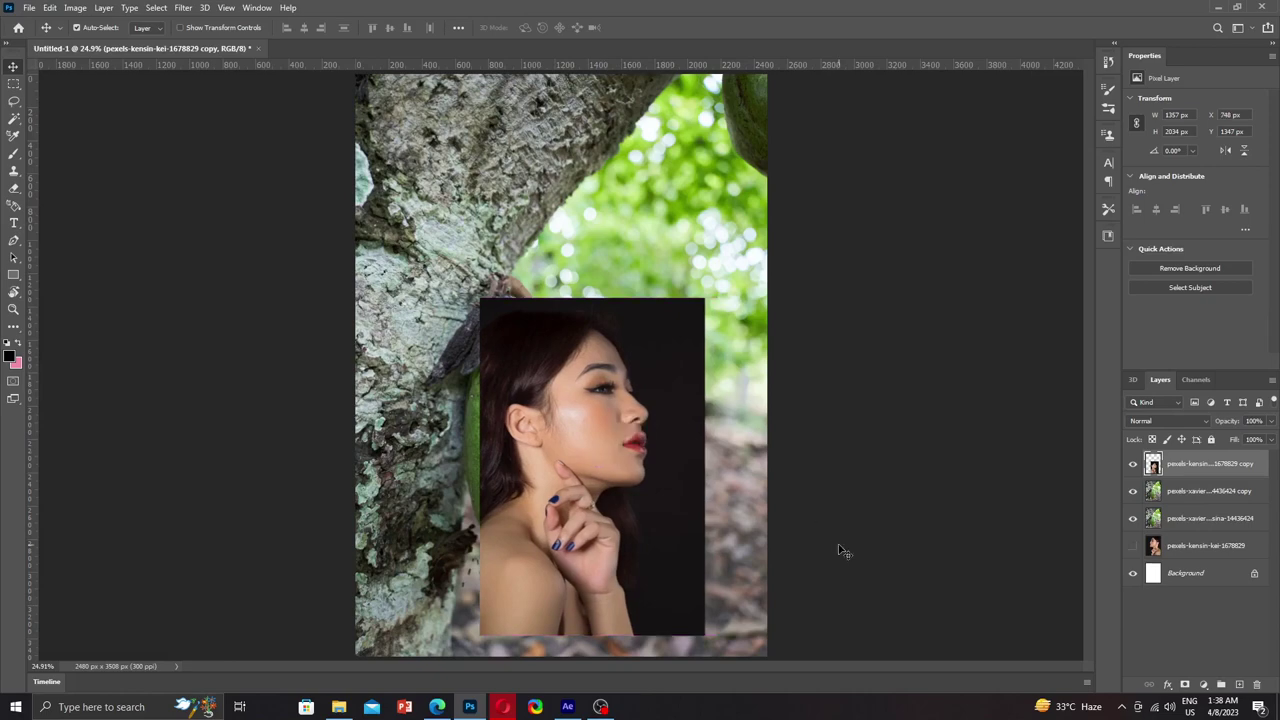
Step: Add a white layer mask to the portrait copy layer, undoing and re-adding it once
click(1185, 686)
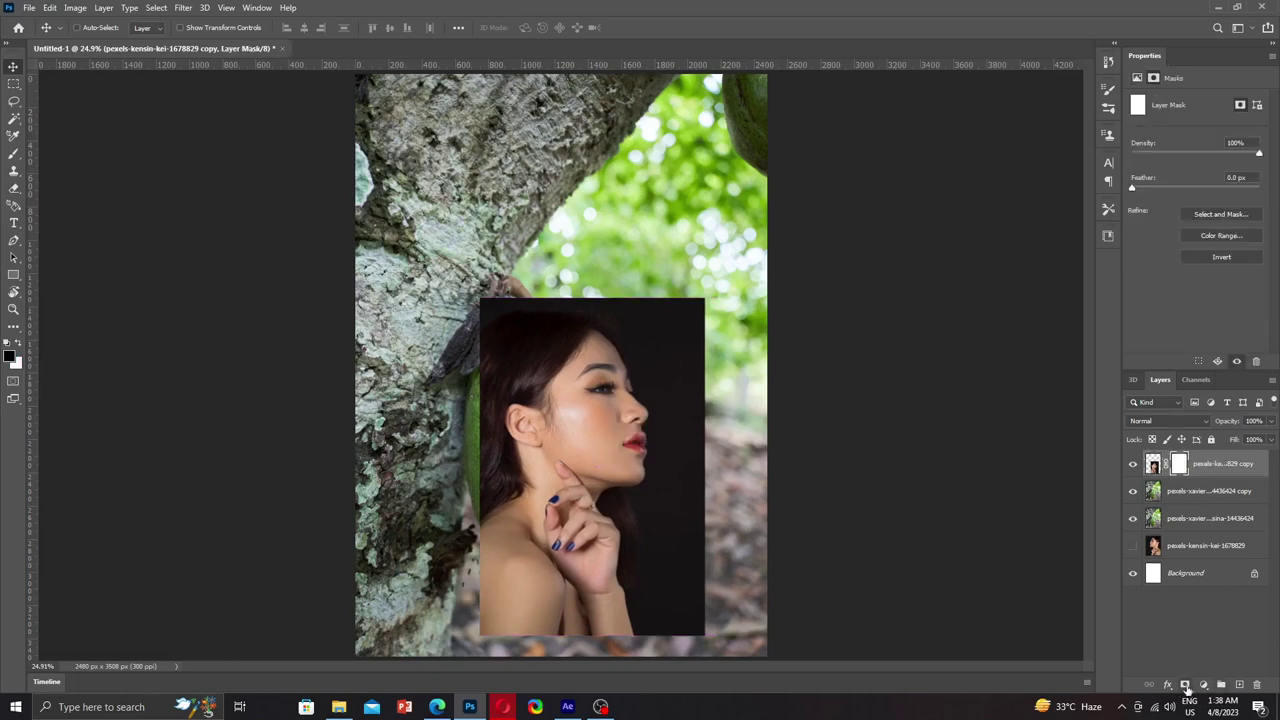
key(ctrl+z)
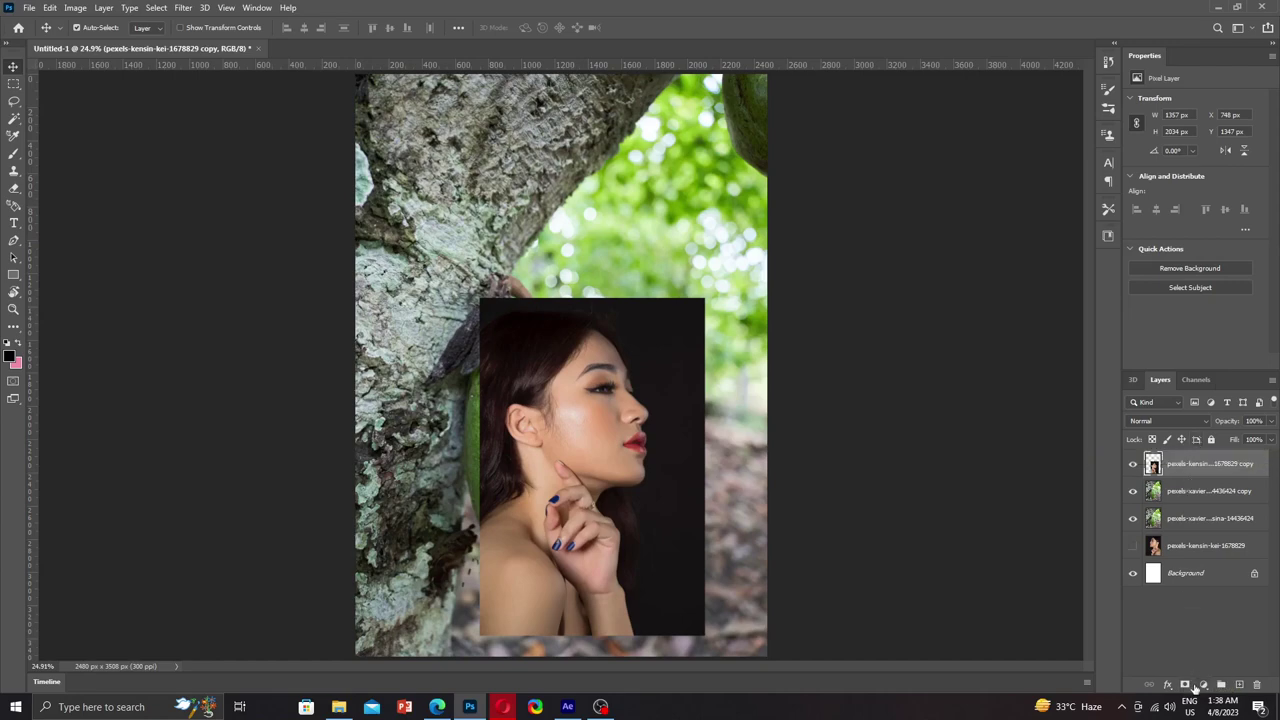
click(1185, 686)
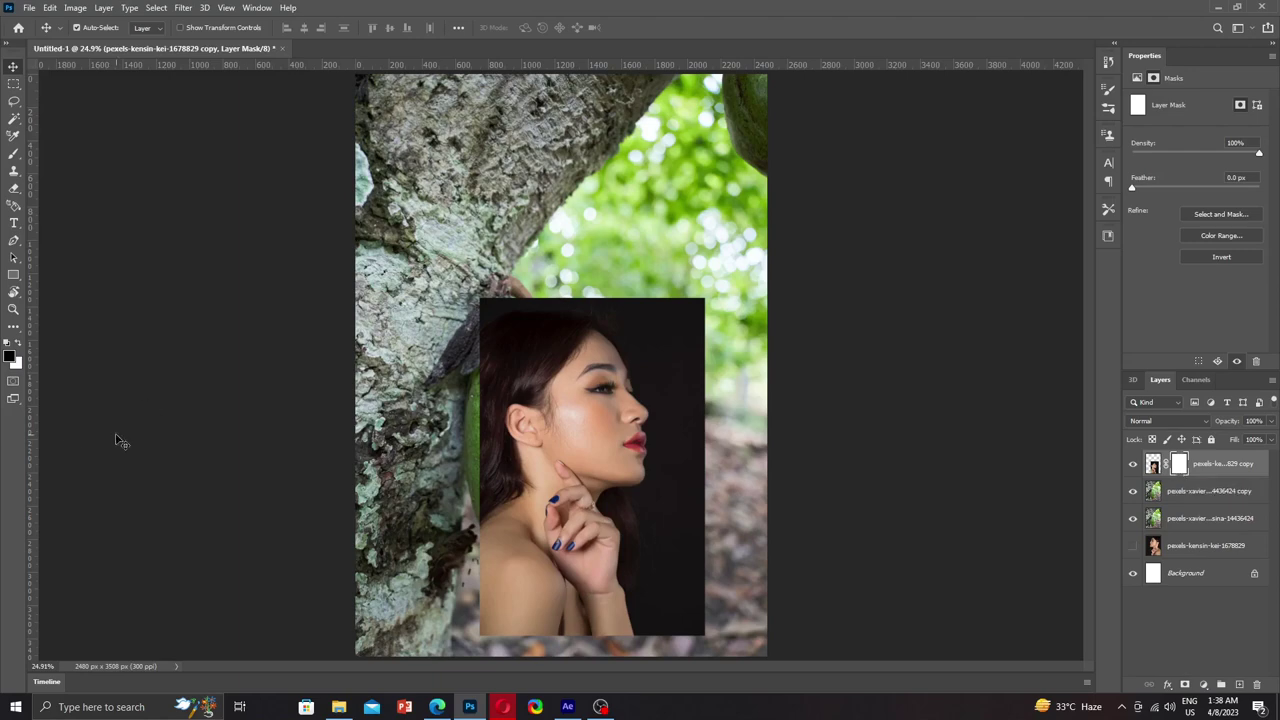
Step: Set the foreground to near-black 00000b, choose the Brush Tool, and paint out the backdrop right of the face
click(10, 357)
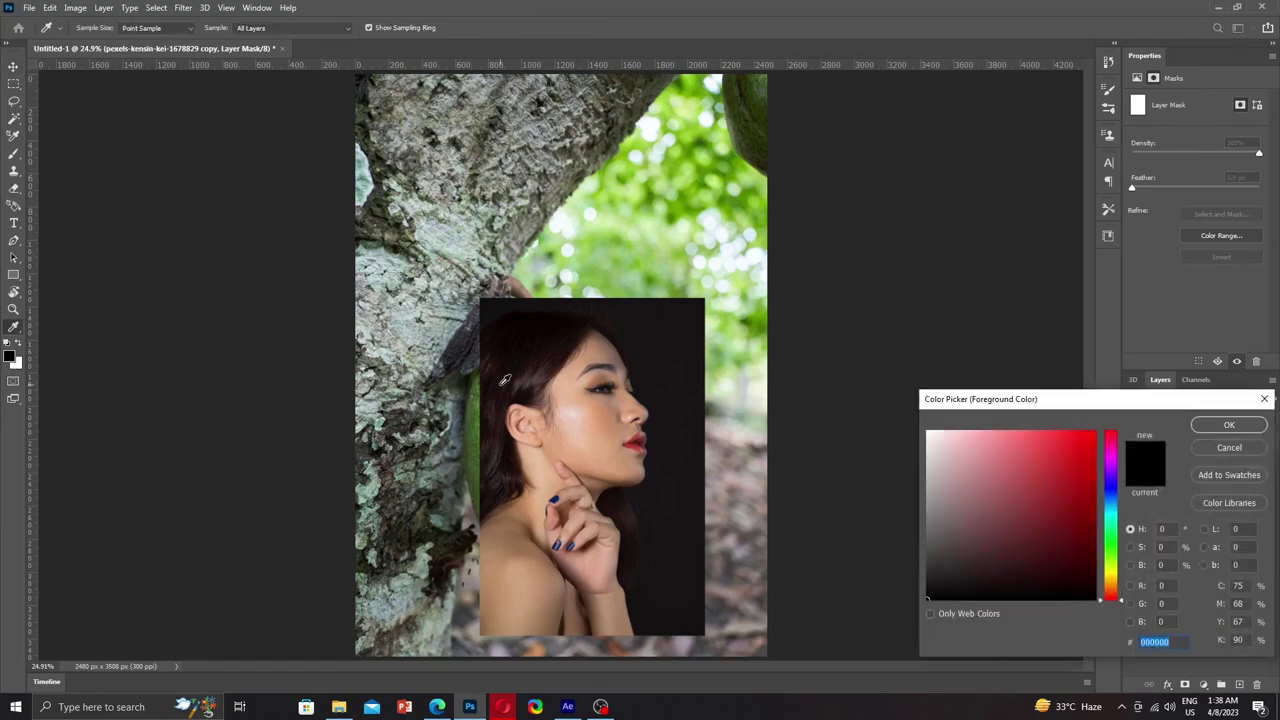
text(b)
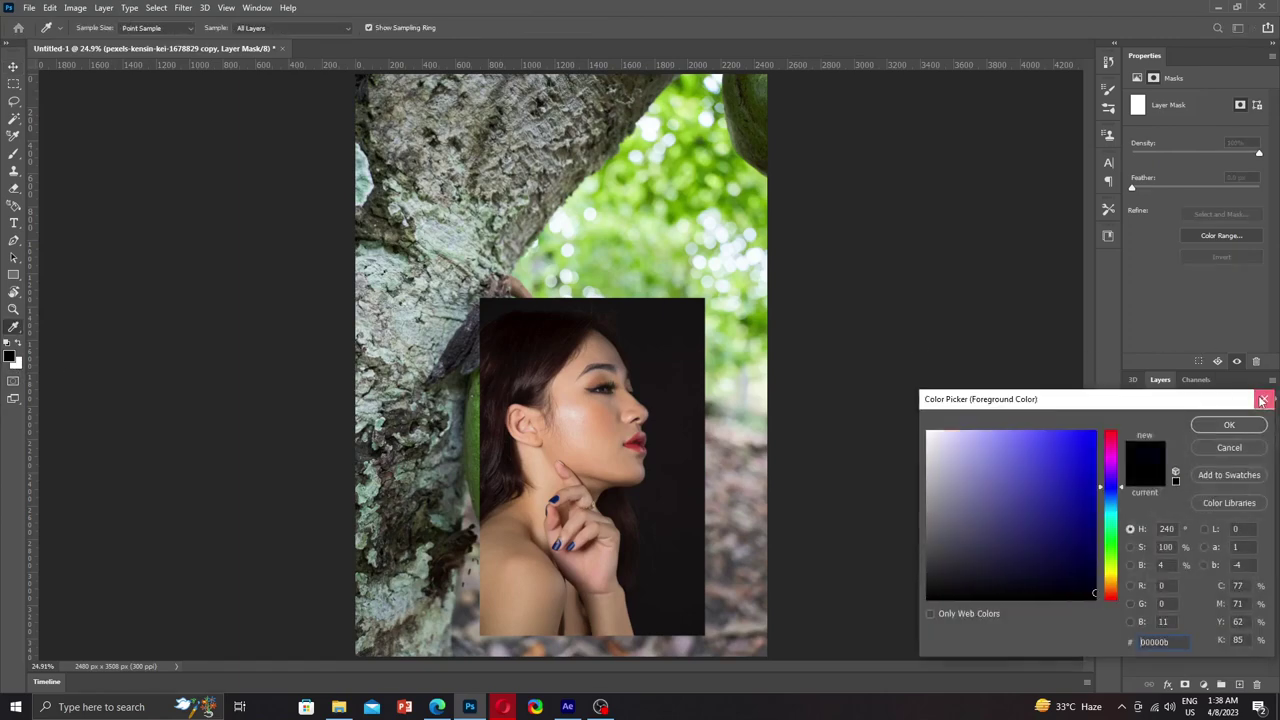
click(1264, 399)
right_click(14, 153)
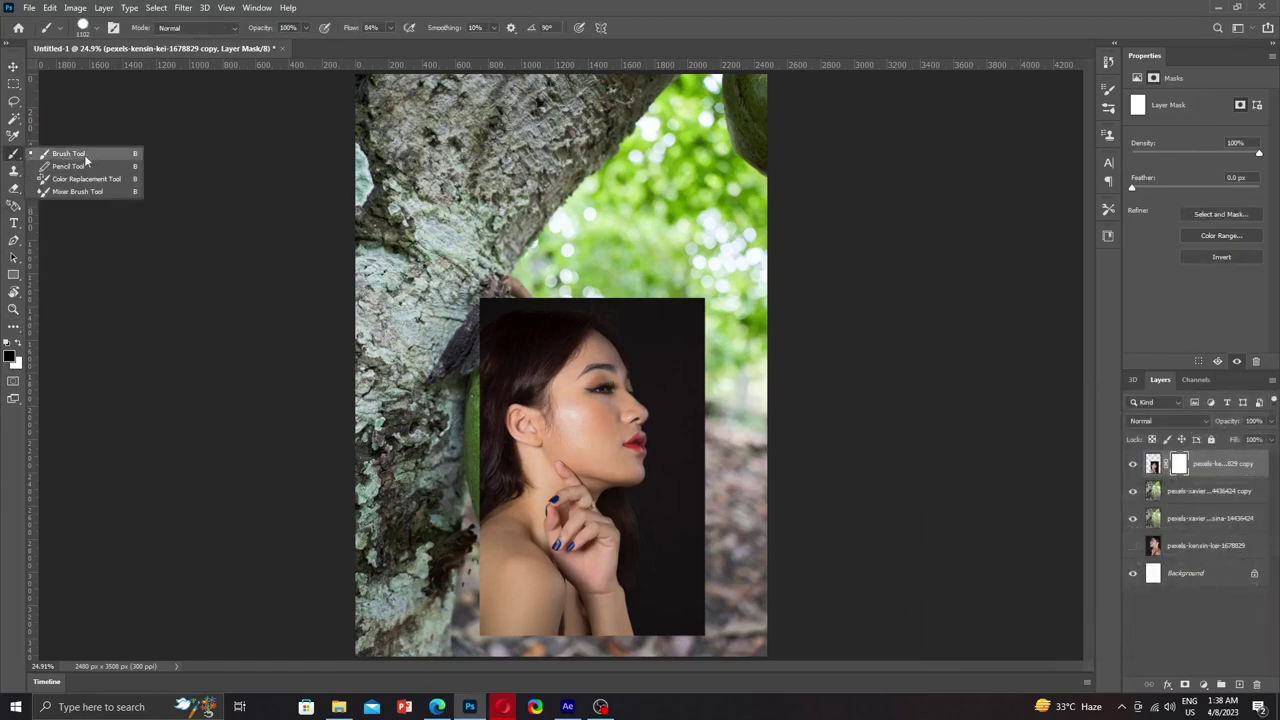
click(90, 155)
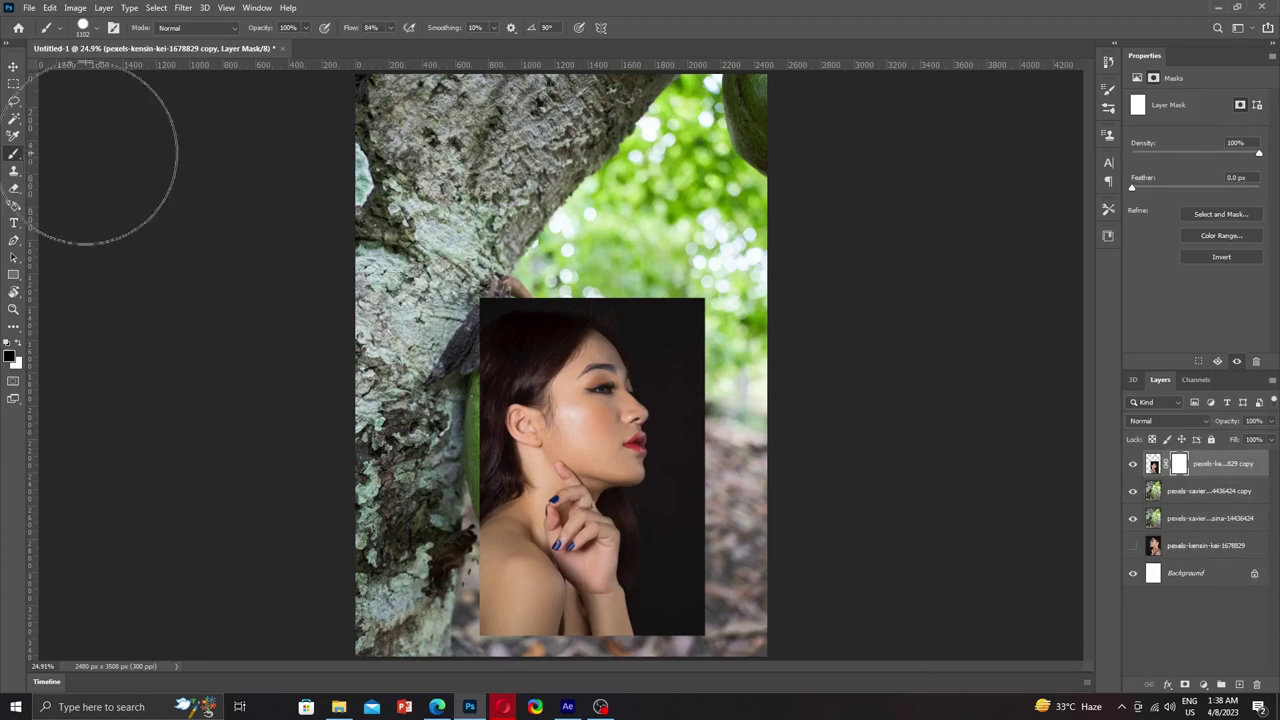
click(727, 470)
drag(715, 522, 687, 300)
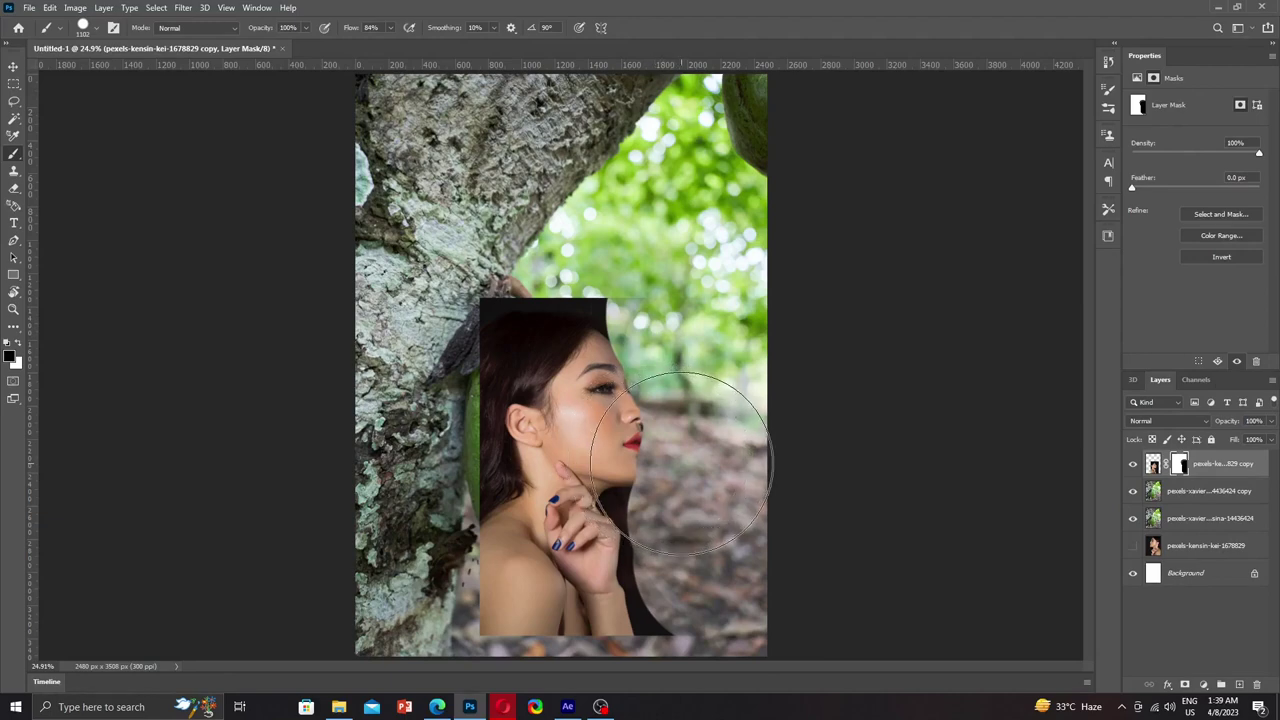
drag(681, 463, 686, 466)
Step: Soften the brush to 9% hardness and shrink it to 291 px
right_click(735, 476)
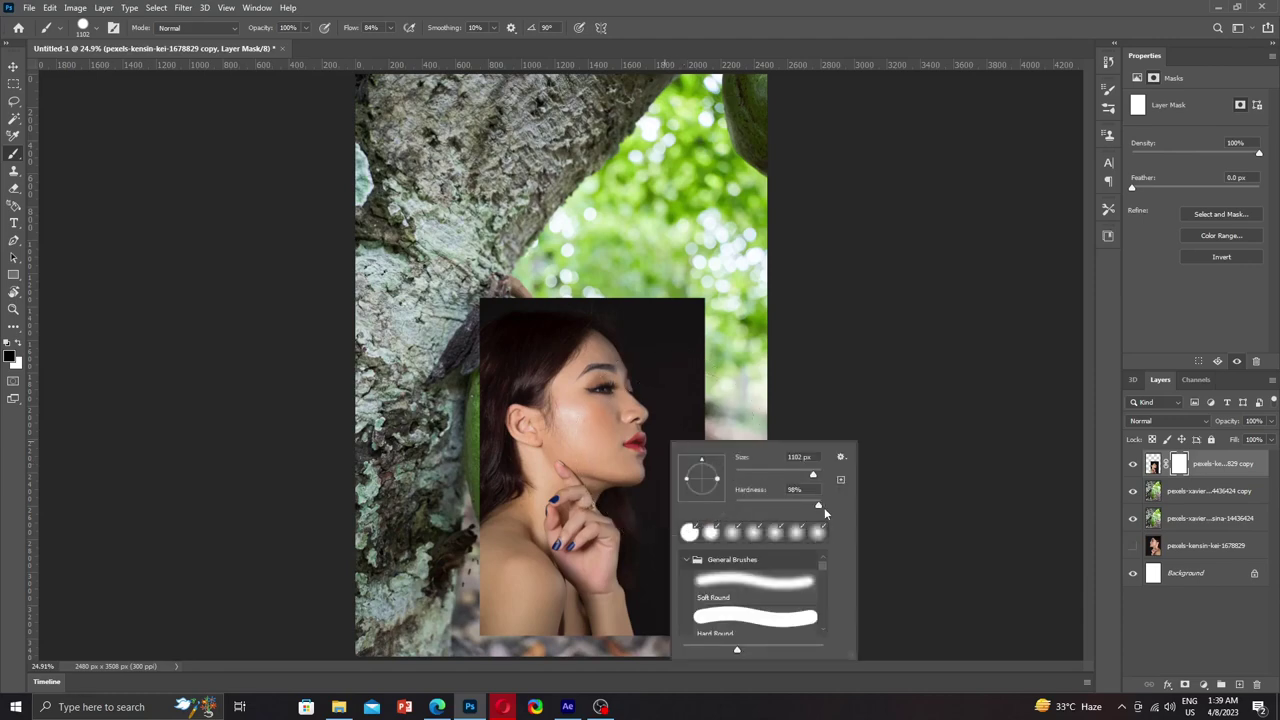
drag(818, 508, 767, 510)
key(Return)
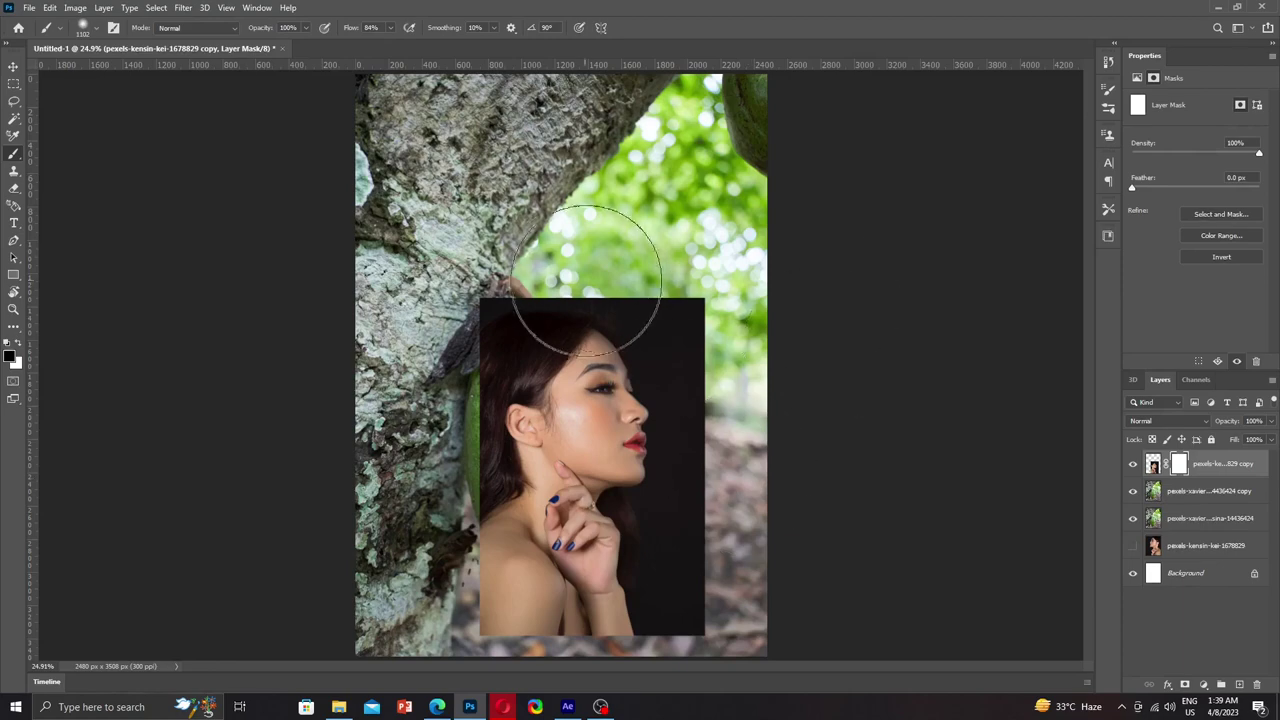
right_click(656, 302)
drag(771, 321, 772, 323)
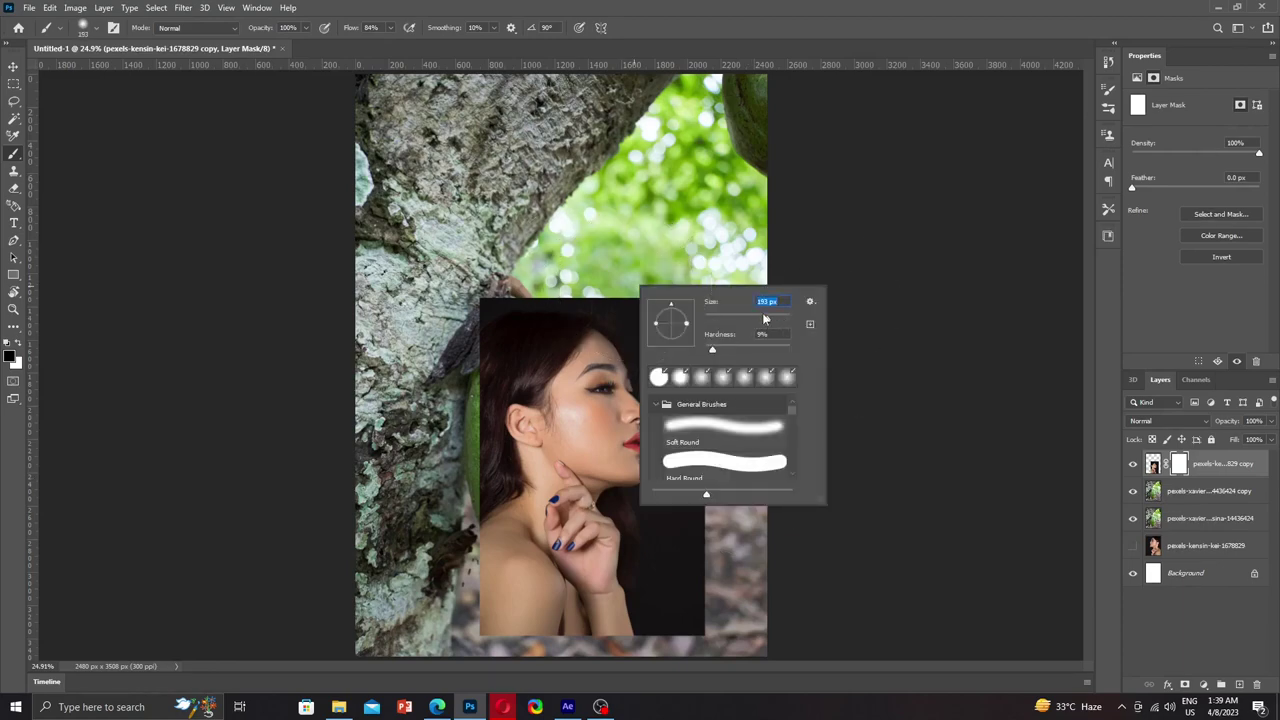
key(Return)
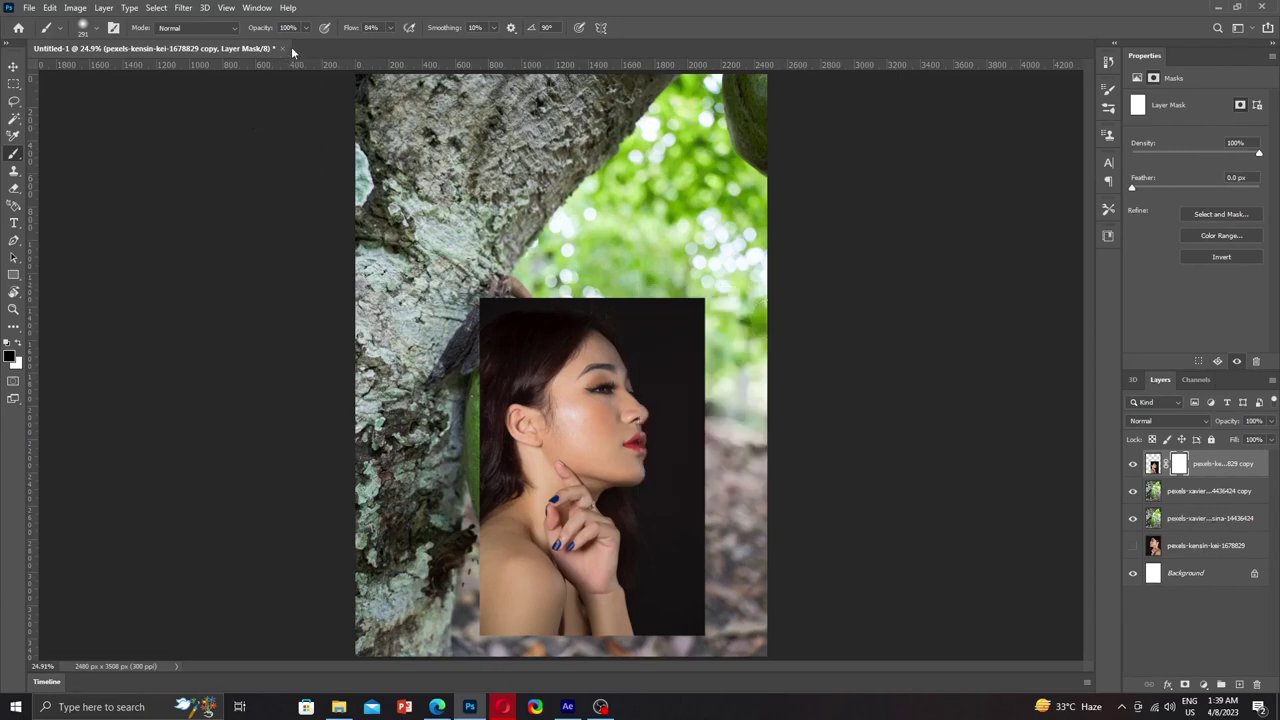
click(305, 30)
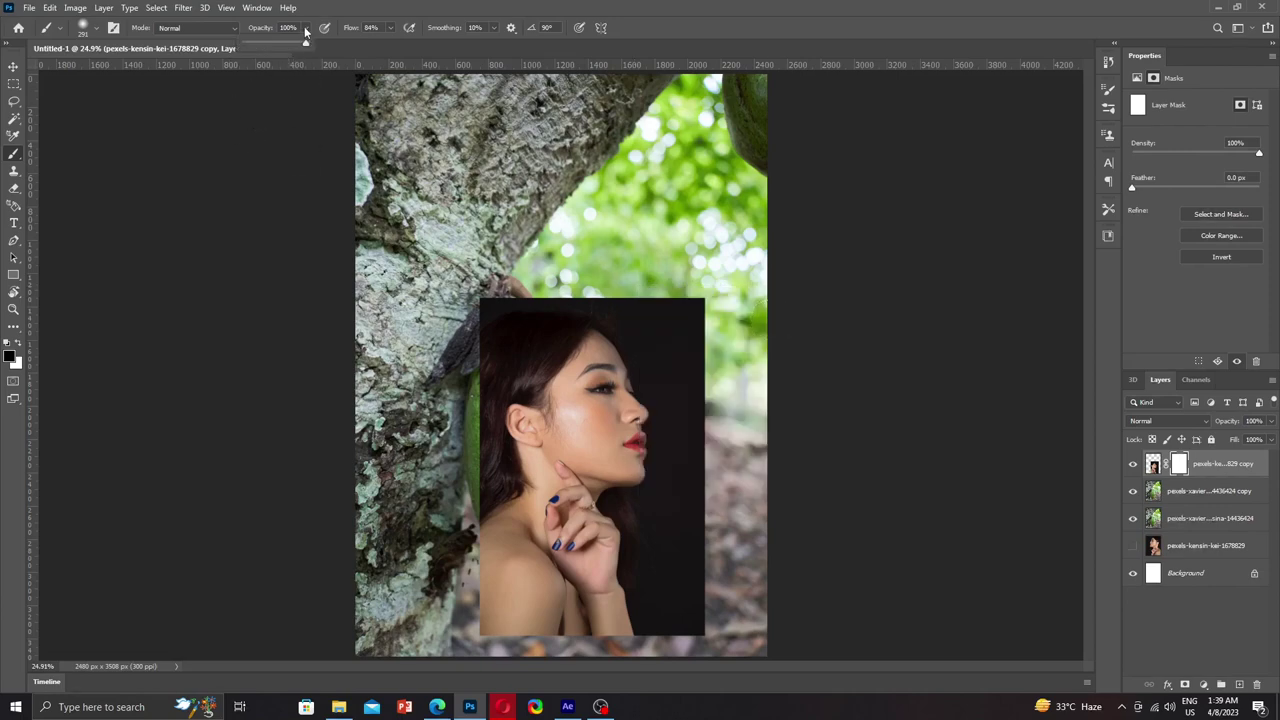
Step: Raise brush smoothing to 13% and test a soft stroke on the portrait's mask
click(390, 30)
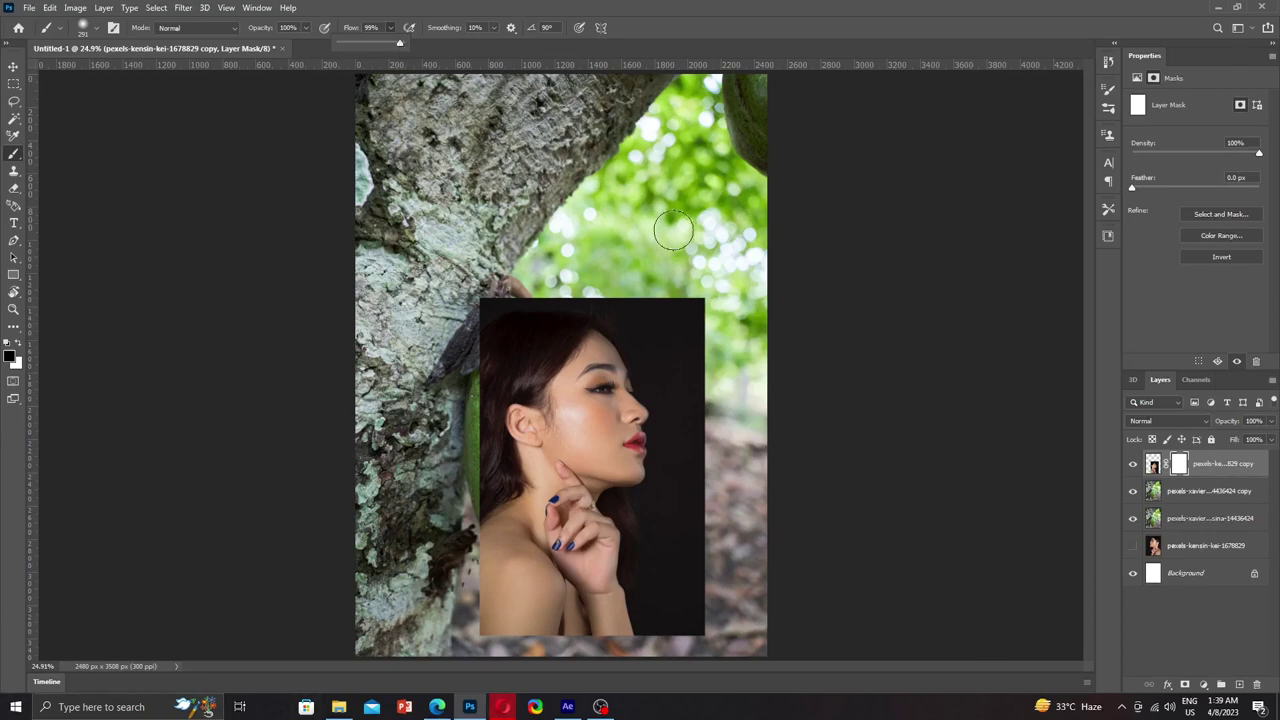
click(493, 29)
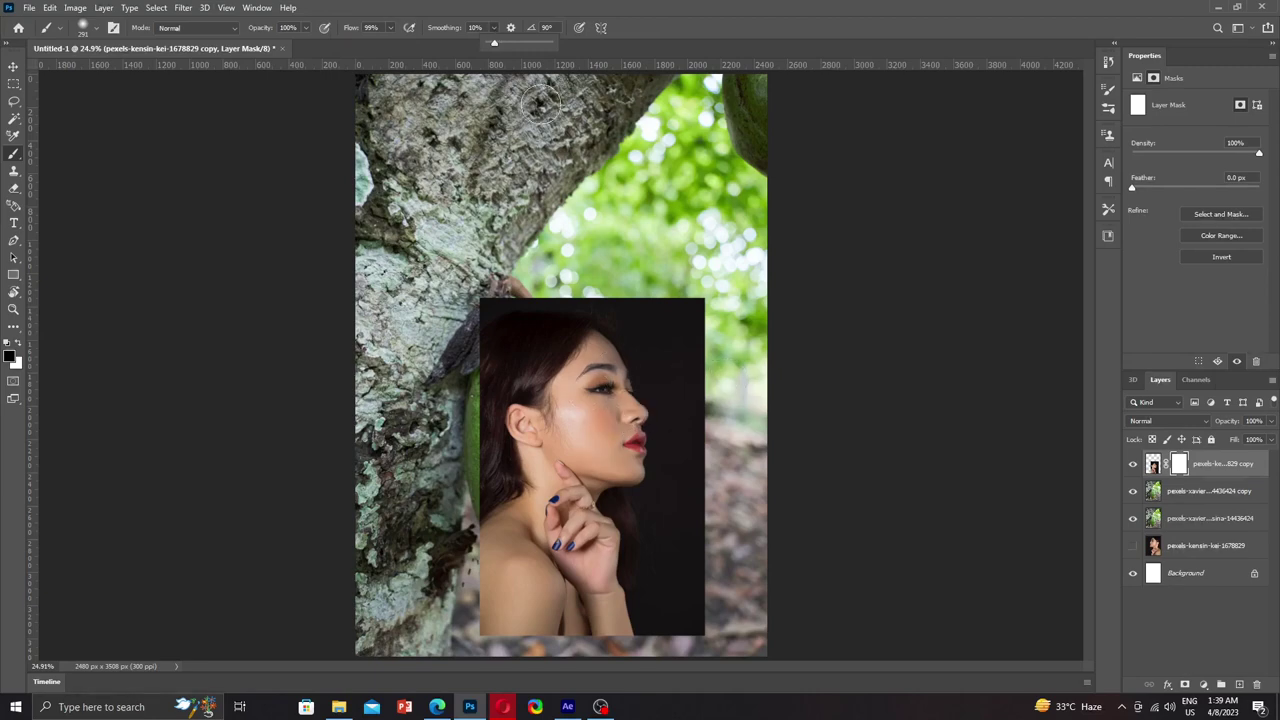
drag(493, 45, 510, 45)
click(307, 30)
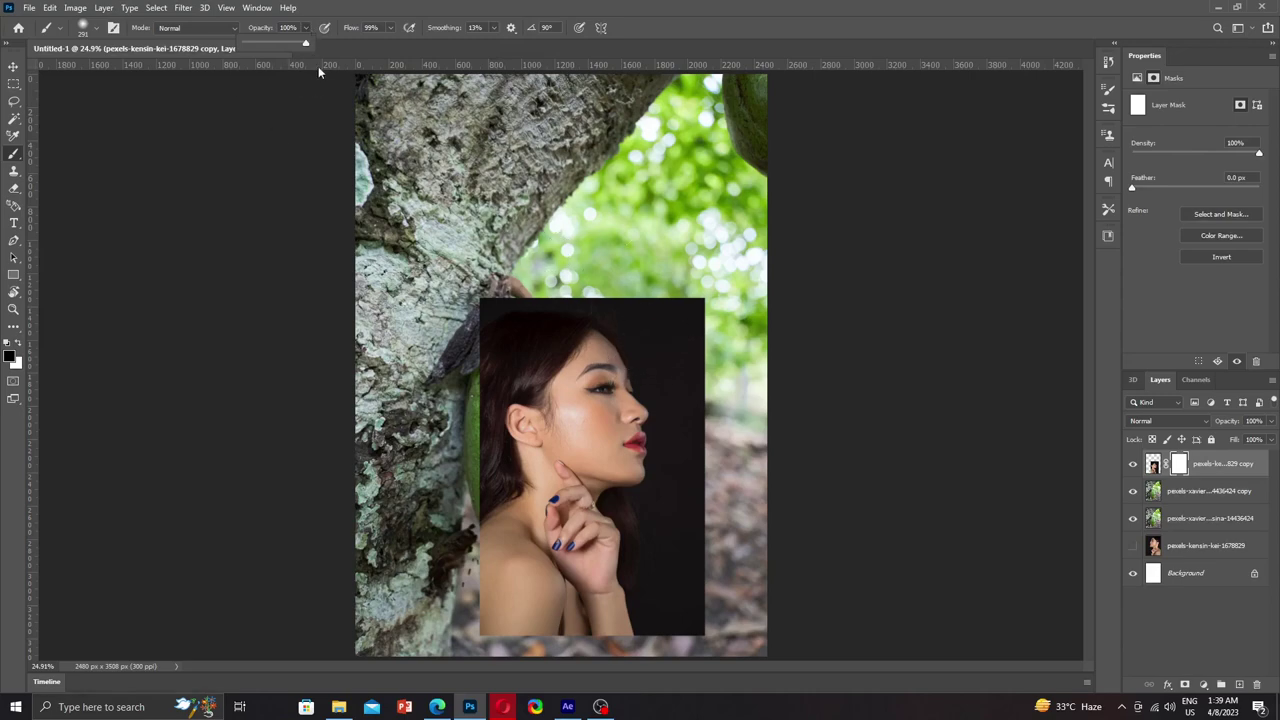
drag(668, 318, 695, 345)
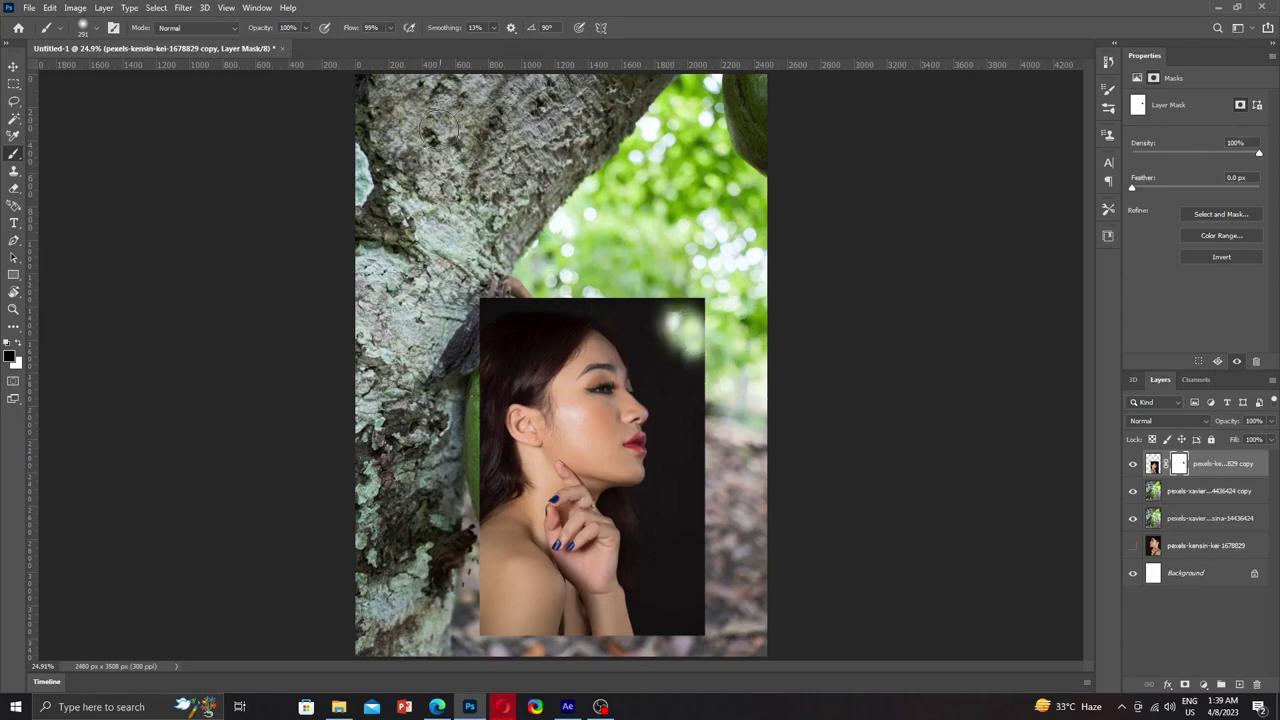
Step: Lower brush opacity to 15%, undoing a trial stroke over the bright top-right spot
click(307, 30)
drag(306, 46, 272, 47)
drag(670, 320, 718, 383)
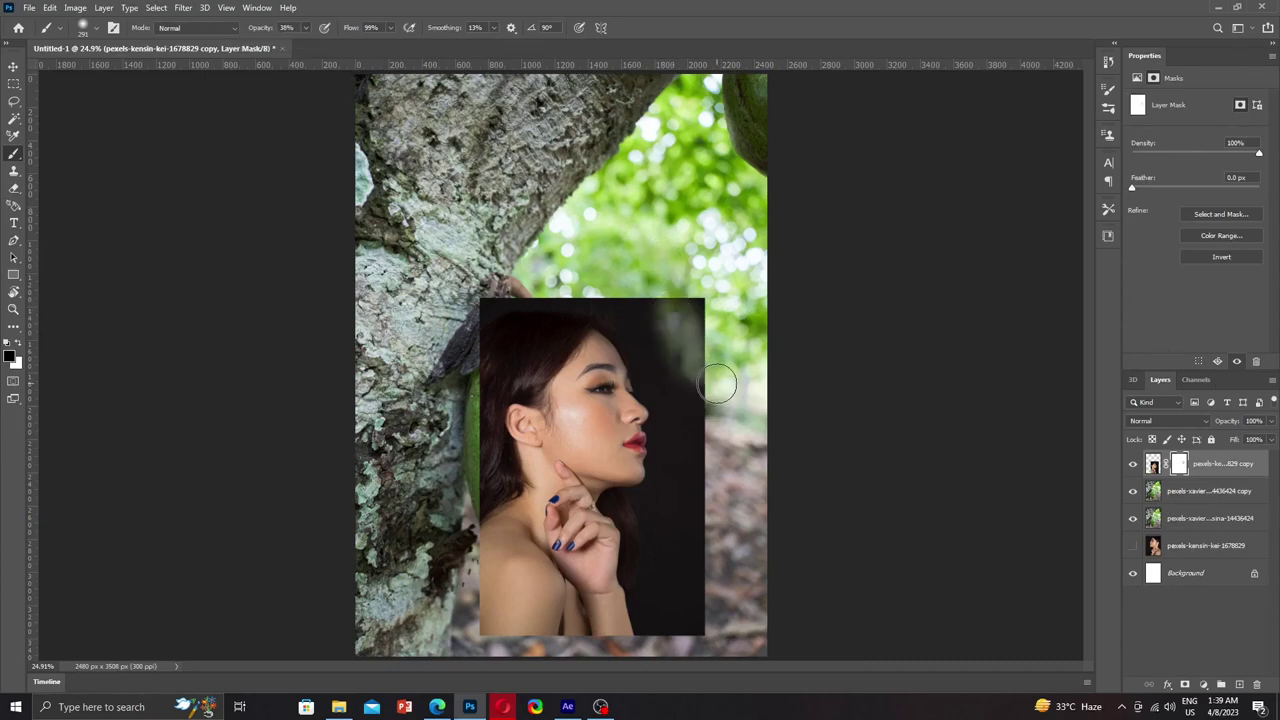
key(ctrl+z)
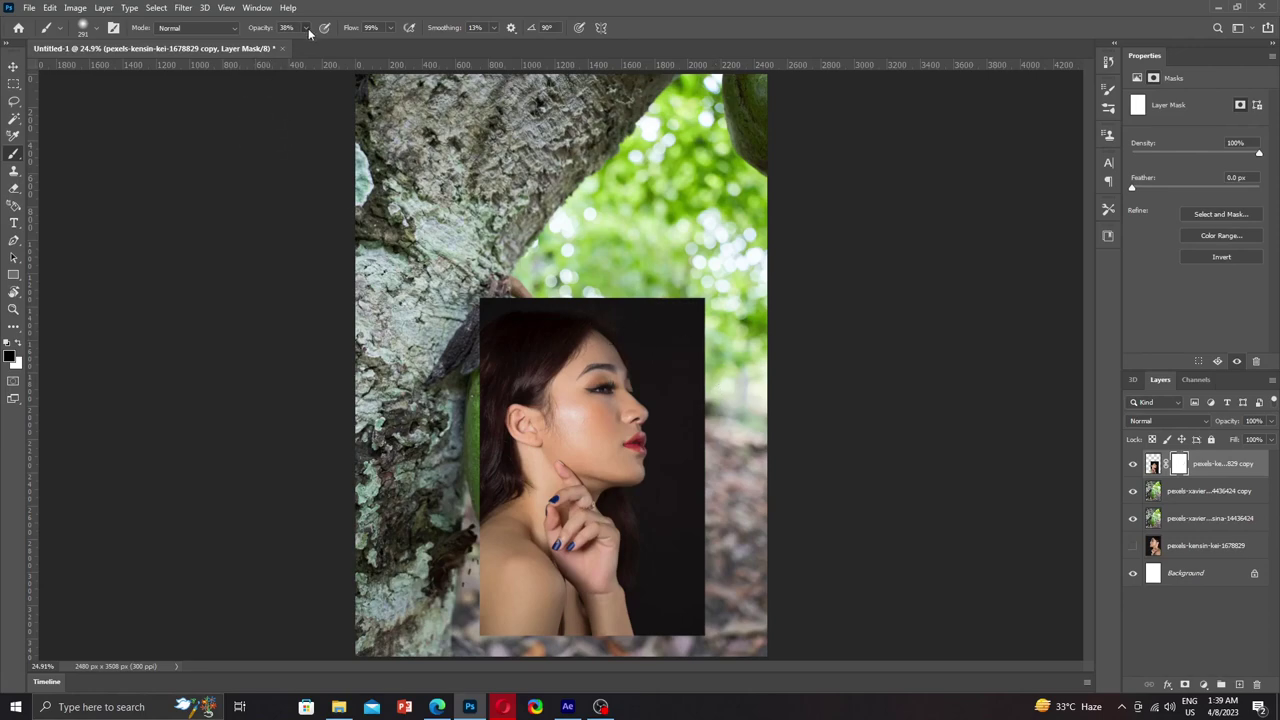
click(307, 29)
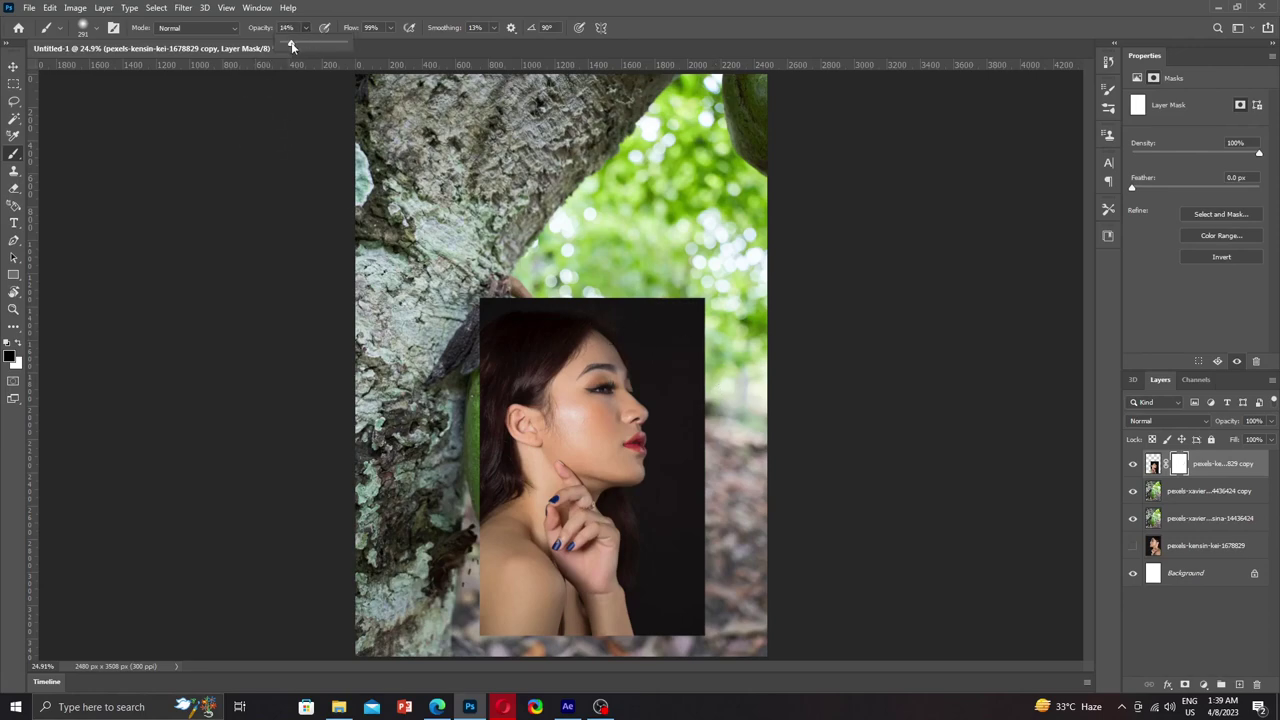
click(293, 46)
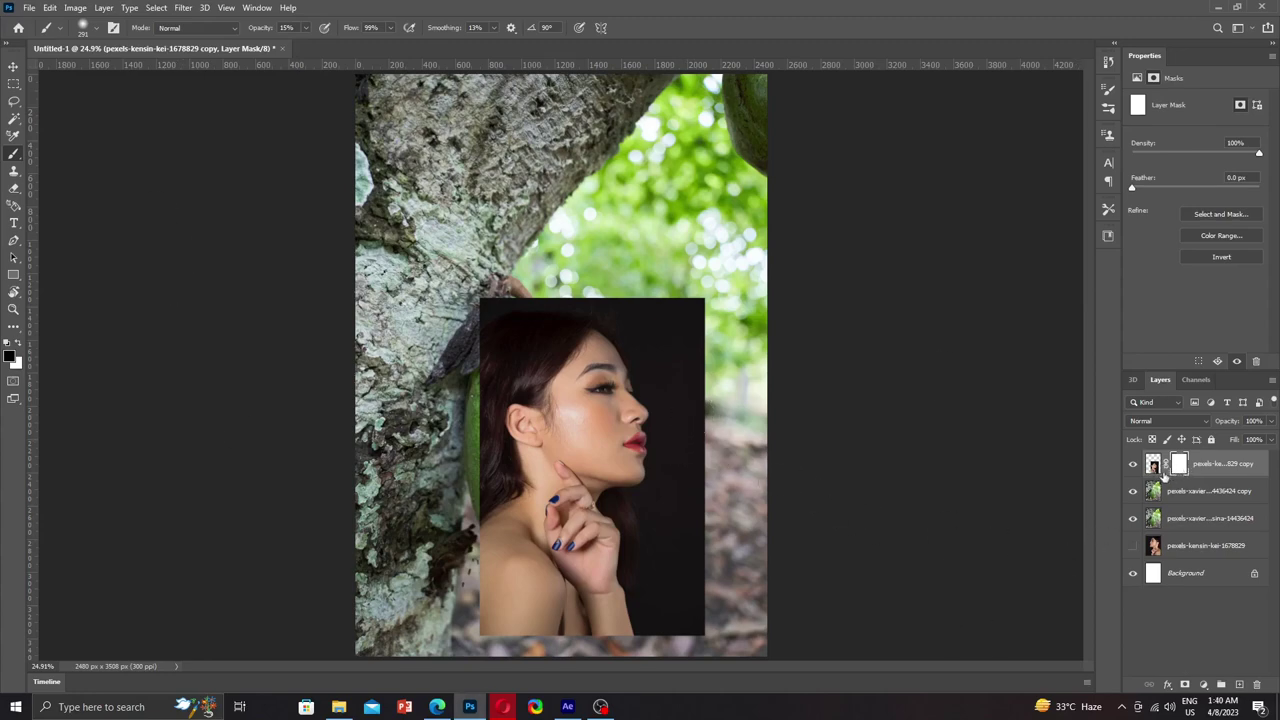
Step: Briefly target the portrait image, then reselect the portrait's layer mask thumbnail
click(1155, 466)
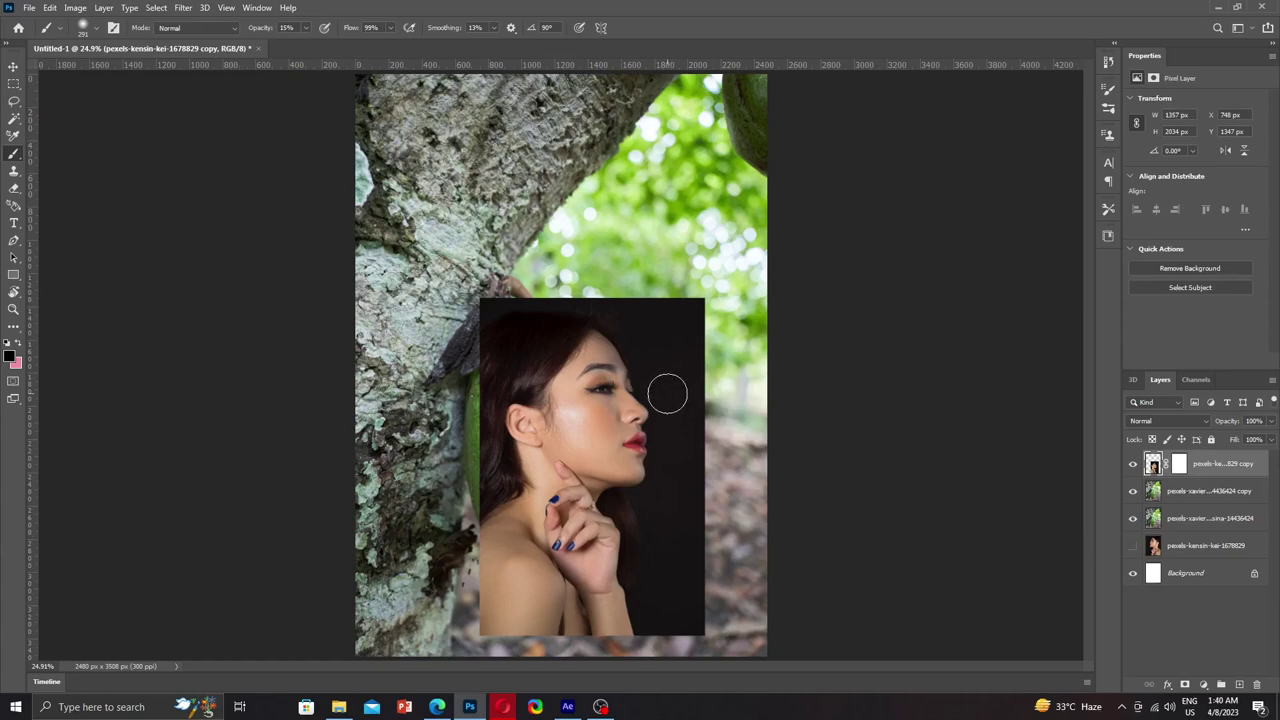
drag(667, 393, 637, 433)
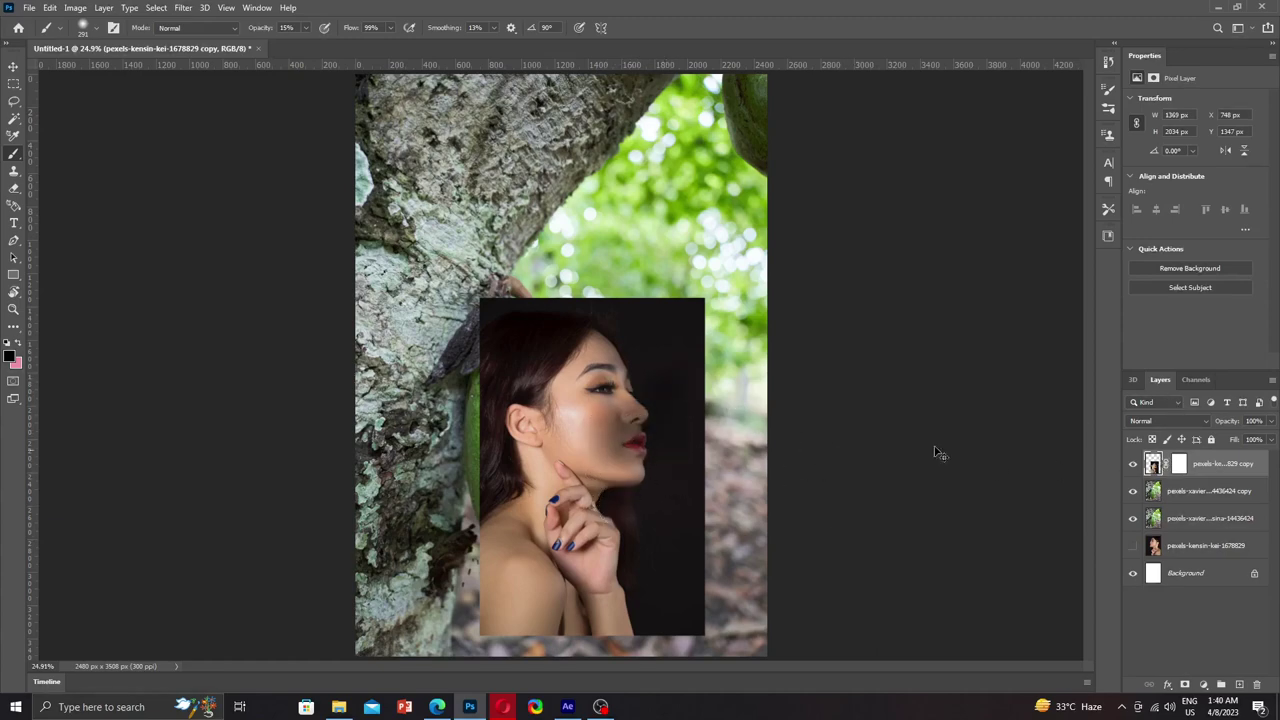
click(1179, 464)
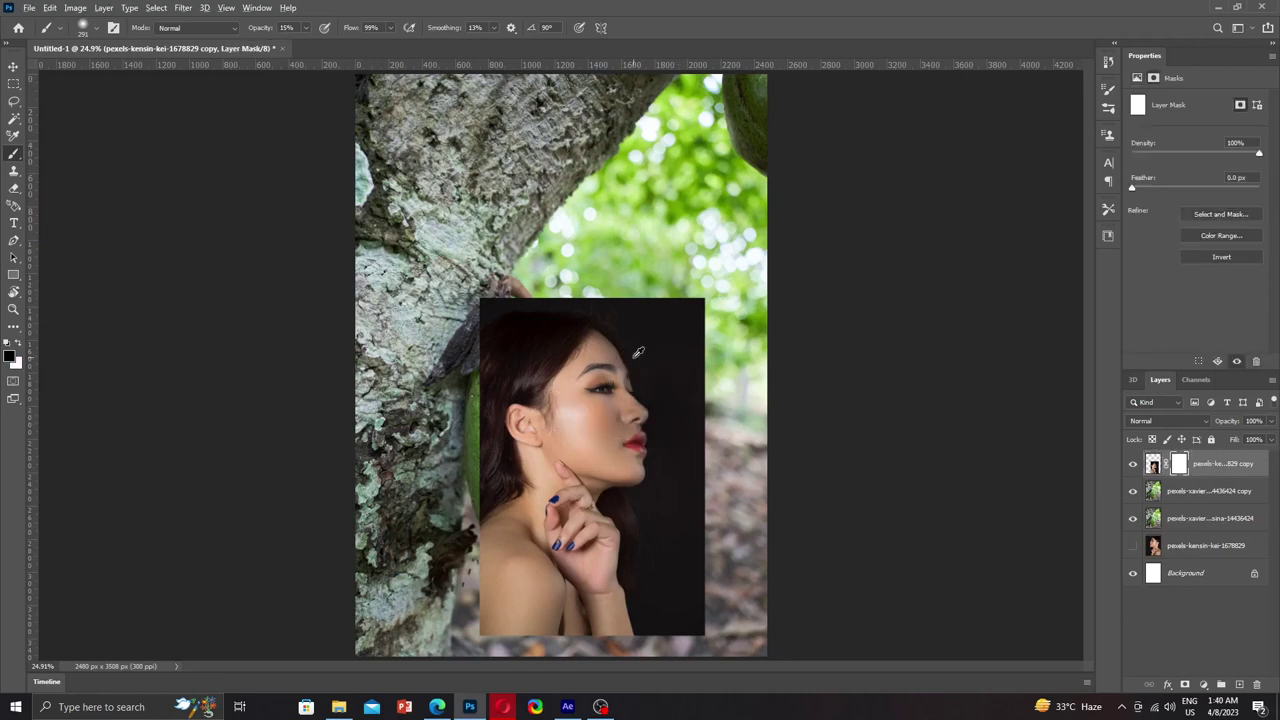
Step: Zoom in on the face and mask out the dark backdrop beside it at 58% opacity
scroll(655, 361, up, 2)
scroll(655, 361, up, 2)
scroll(655, 361, up, 2)
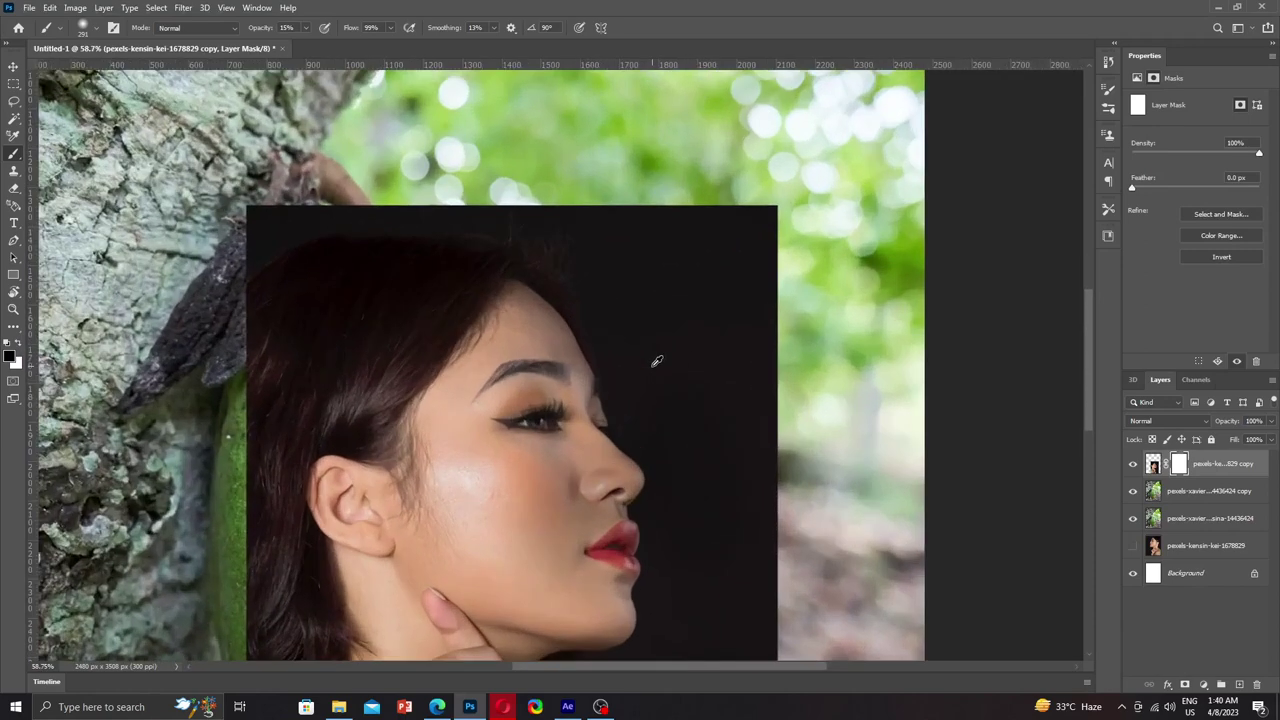
scroll(655, 361, up, 2)
scroll(655, 361, up, 1)
mouse_move(606, 423)
mouse_down()
mouse_move(486, 334)
mouse_move(502, 350)
mouse_up()
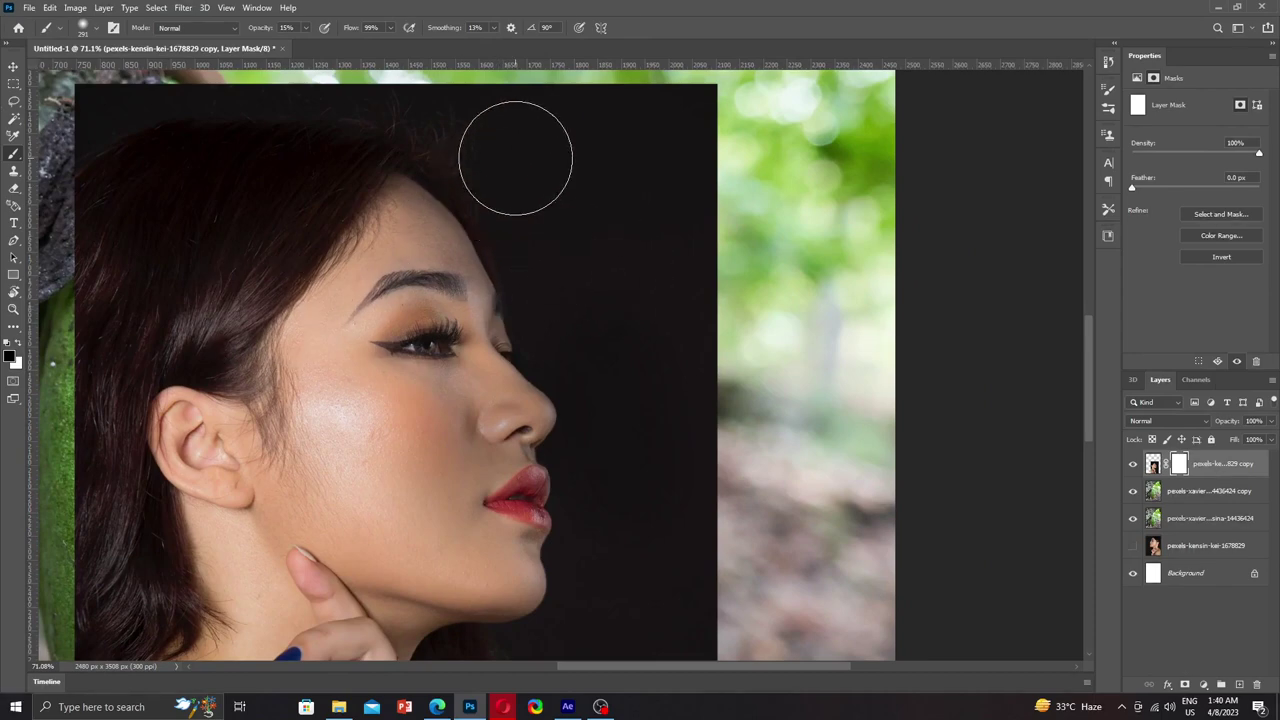
click(563, 172)
mouse_move(600, 275)
mouse_down()
mouse_move(626, 371)
mouse_move(663, 229)
mouse_move(683, 389)
mouse_move(674, 289)
mouse_move(694, 349)
mouse_move(726, 291)
mouse_move(714, 320)
mouse_up()
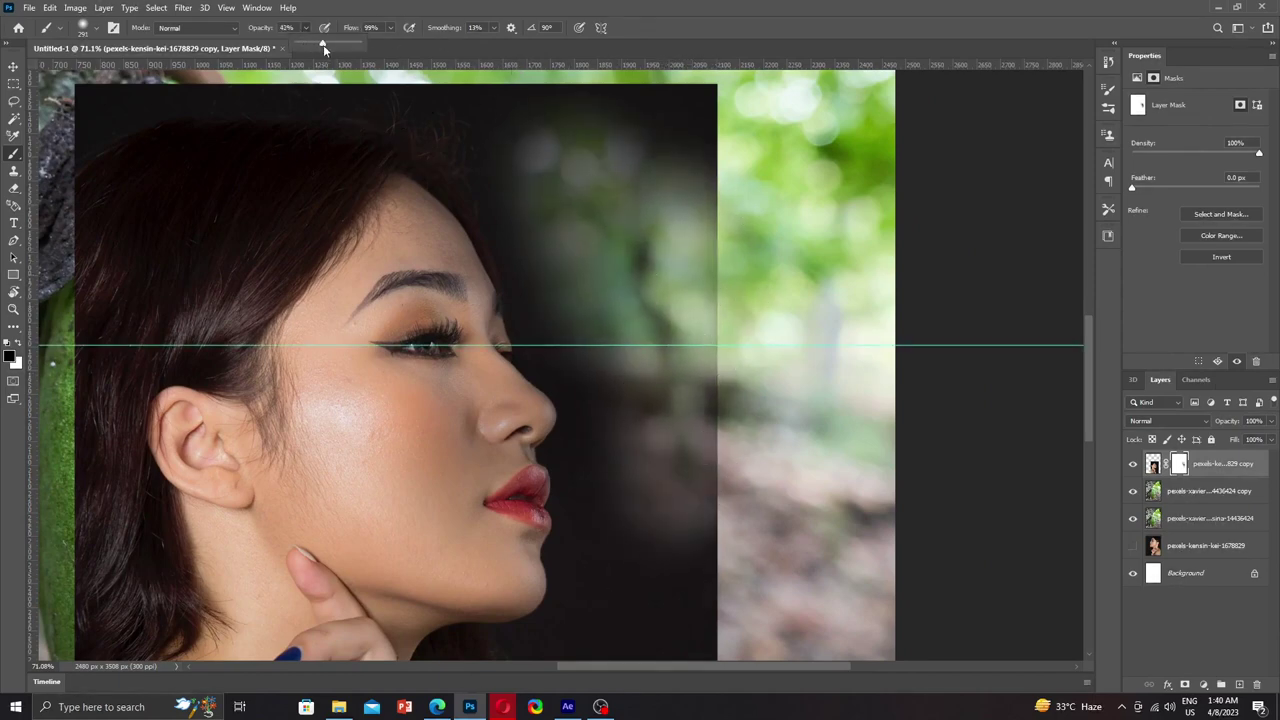
Step: Reveal the green foliage right of the face, remove the lower-right seam, and soften the top edge
mouse_move(734, 271)
mouse_down()
mouse_move(714, 234)
mouse_move(723, 357)
mouse_move(697, 480)
mouse_move(665, 540)
mouse_move(694, 529)
mouse_move(637, 503)
mouse_move(617, 366)
mouse_move(549, 177)
mouse_move(690, 90)
mouse_move(663, 114)
mouse_move(643, 50)
mouse_move(592, 93)
mouse_move(557, 91)
mouse_up()
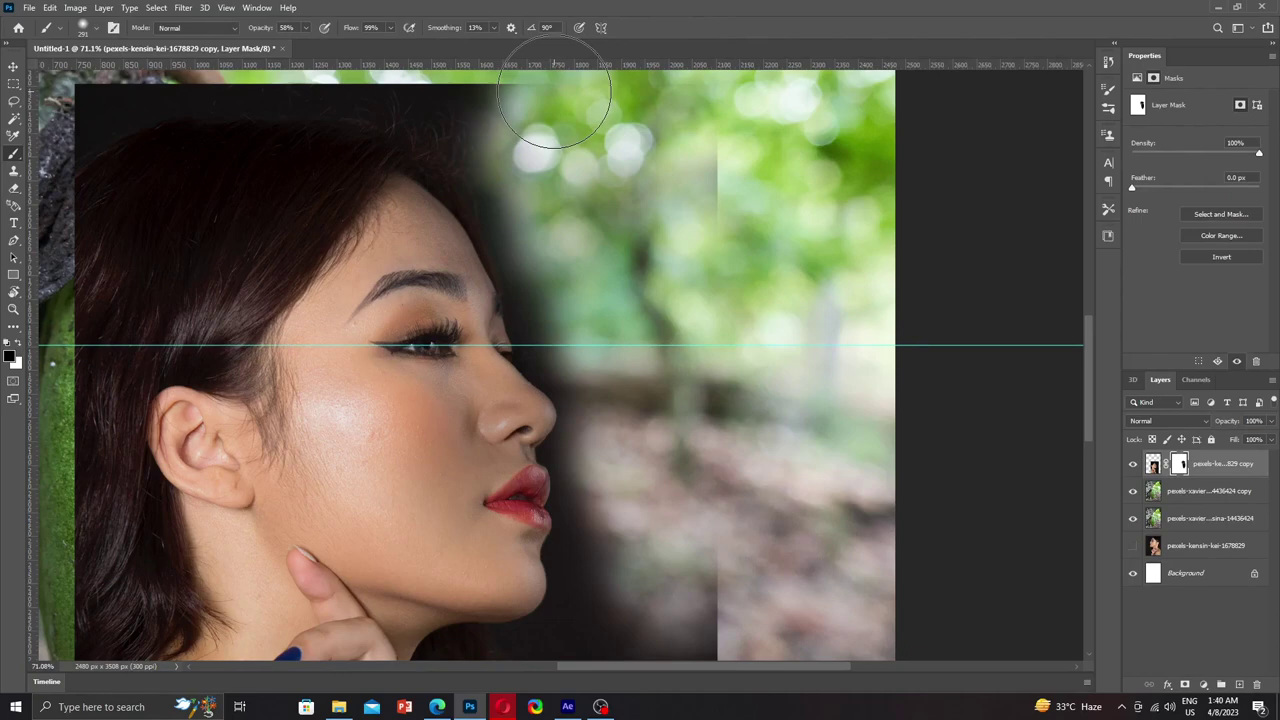
mouse_move(553, 92)
mouse_down()
mouse_move(623, 171)
mouse_move(680, 191)
mouse_move(691, 286)
mouse_move(600, 311)
mouse_move(608, 343)
mouse_move(674, 229)
mouse_move(700, 517)
mouse_move(743, 453)
mouse_move(757, 500)
mouse_move(700, 643)
mouse_move(665, 590)
mouse_up()
alt+scroll(665, 497, down, 1)
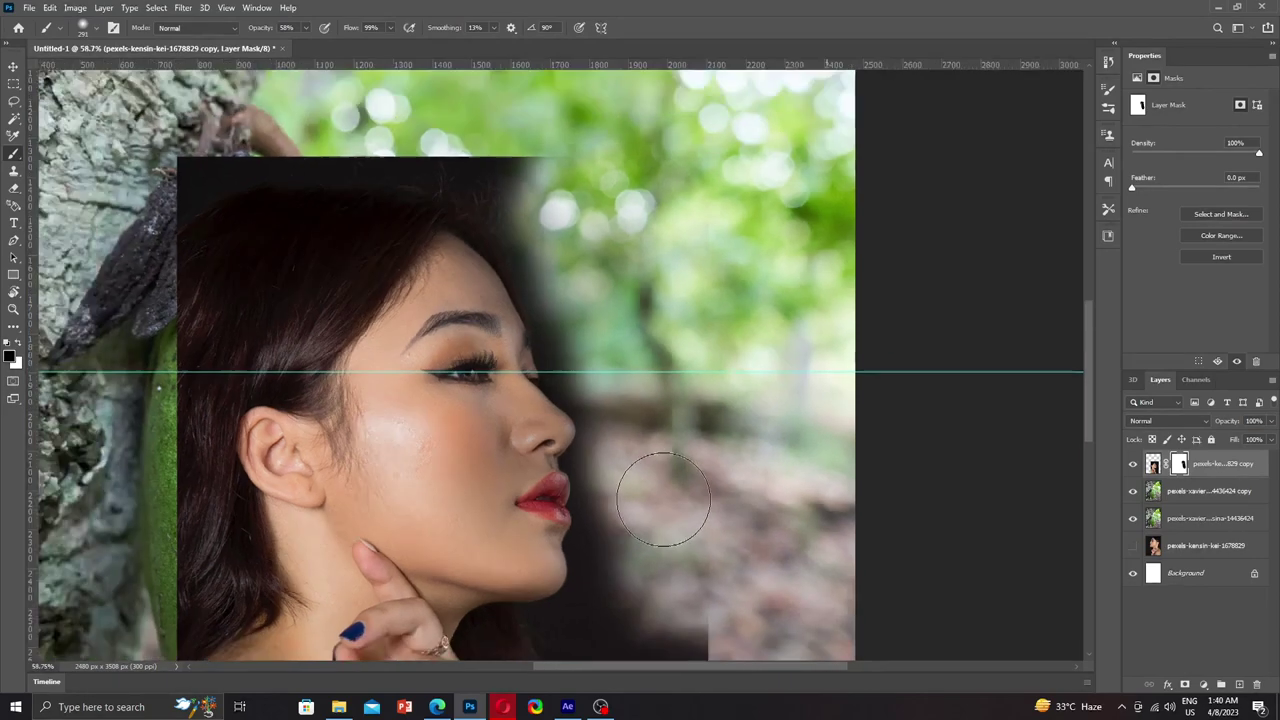
alt+scroll(660, 500, down, 1)
scroll(655, 480, down, 3)
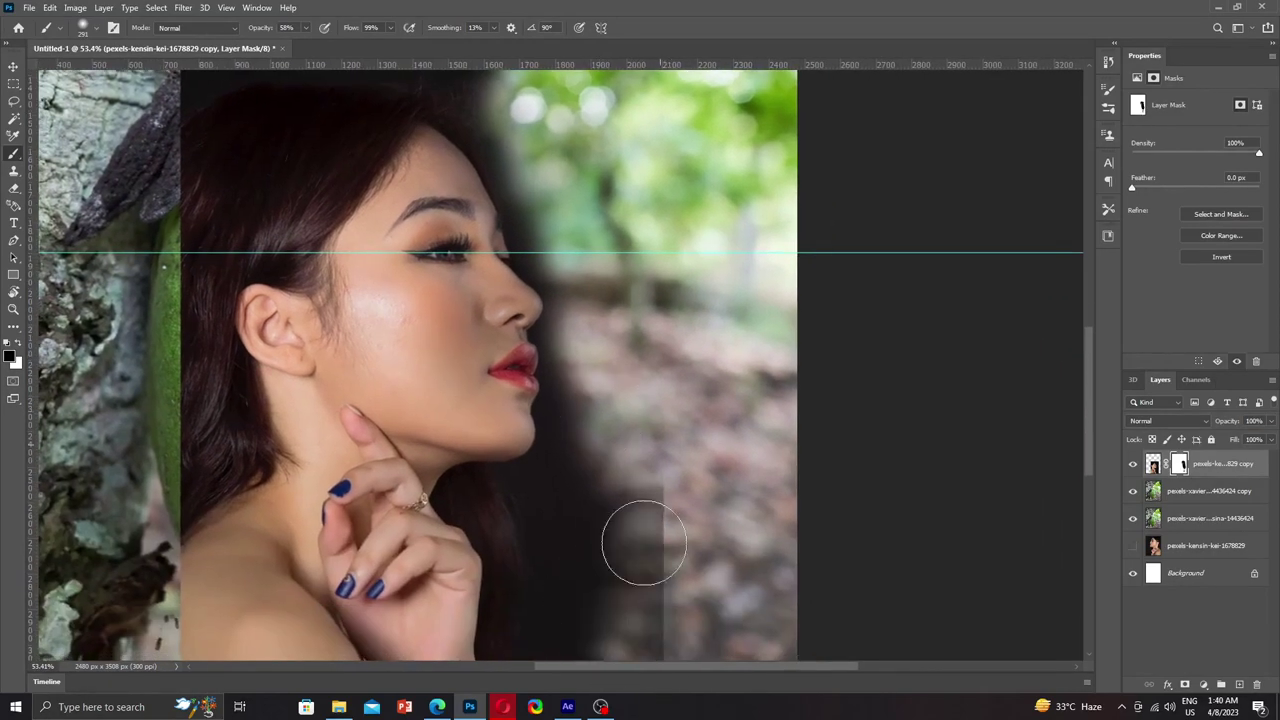
mouse_move(644, 543)
mouse_down()
mouse_move(600, 600)
mouse_move(663, 414)
mouse_move(586, 457)
mouse_move(620, 390)
mouse_move(571, 471)
mouse_move(593, 465)
mouse_move(537, 571)
mouse_move(529, 543)
mouse_move(529, 700)
mouse_move(543, 663)
mouse_up()
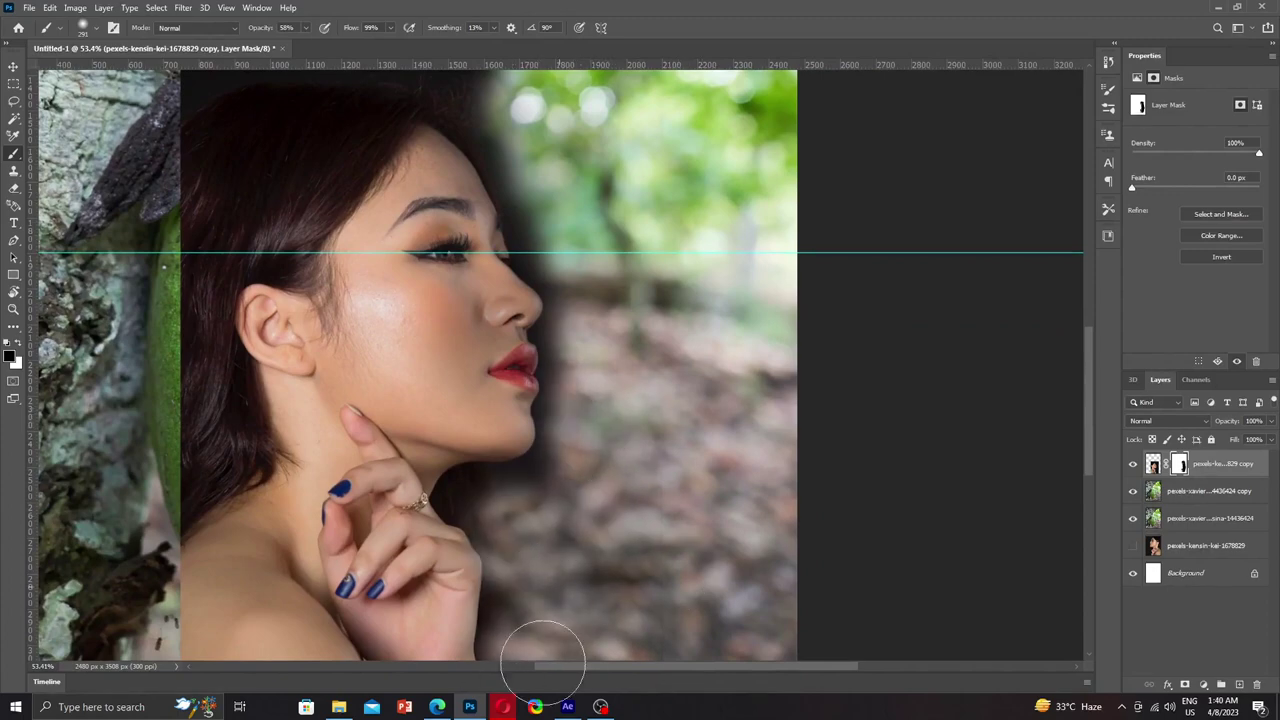
scroll(595, 330, up, 1)
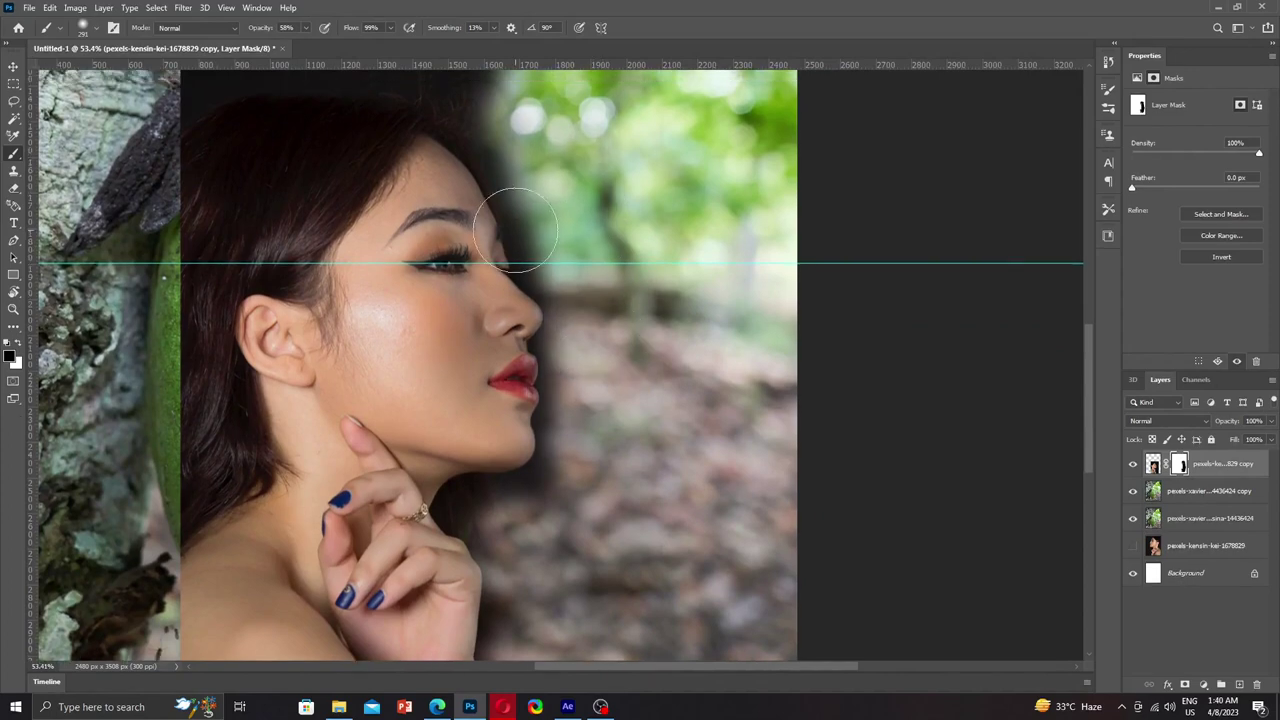
scroll(516, 229, up, 5)
mouse_move(540, 190)
mouse_down()
mouse_move(460, 200)
mouse_move(250, 185)
mouse_move(220, 130)
mouse_move(215, 195)
mouse_up()
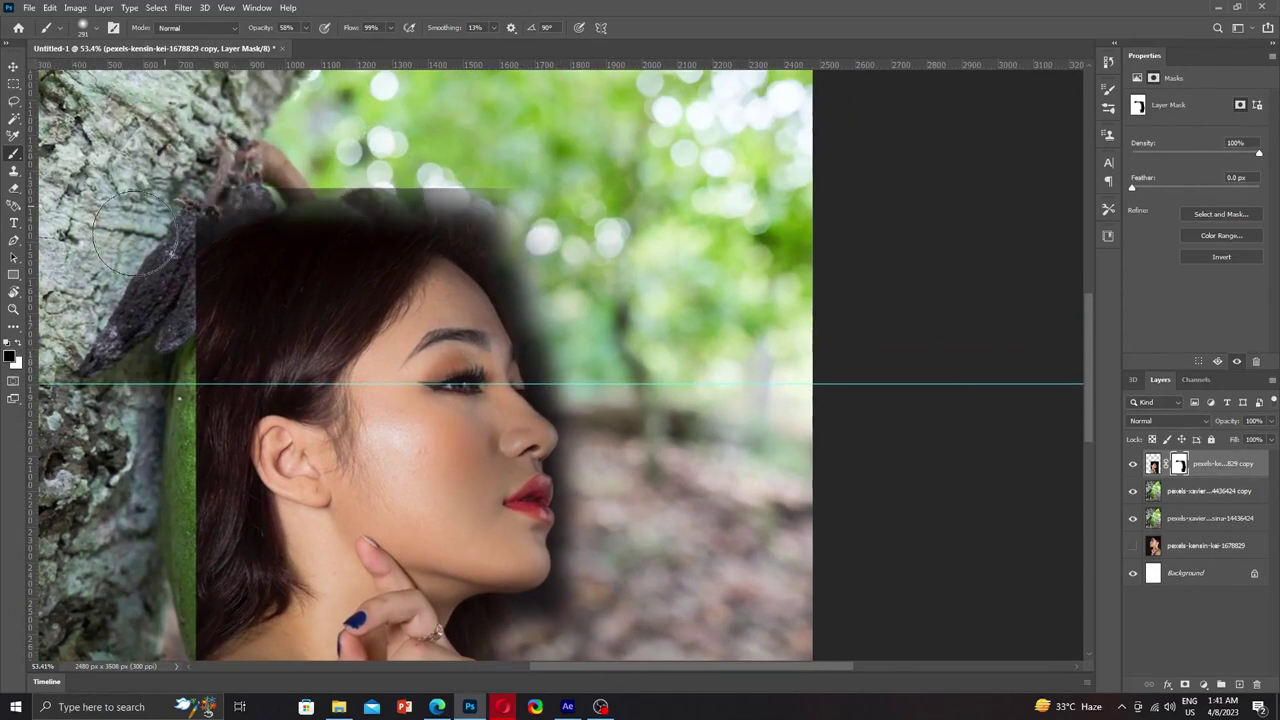
Step: Mask the portrait's top-left edge and grey band above the hair to show the branch and pod edge
mouse_move(300, 145)
mouse_down()
mouse_move(343, 143)
mouse_move(312, 162)
mouse_move(329, 129)
mouse_move(329, 143)
mouse_move(409, 143)
mouse_up()
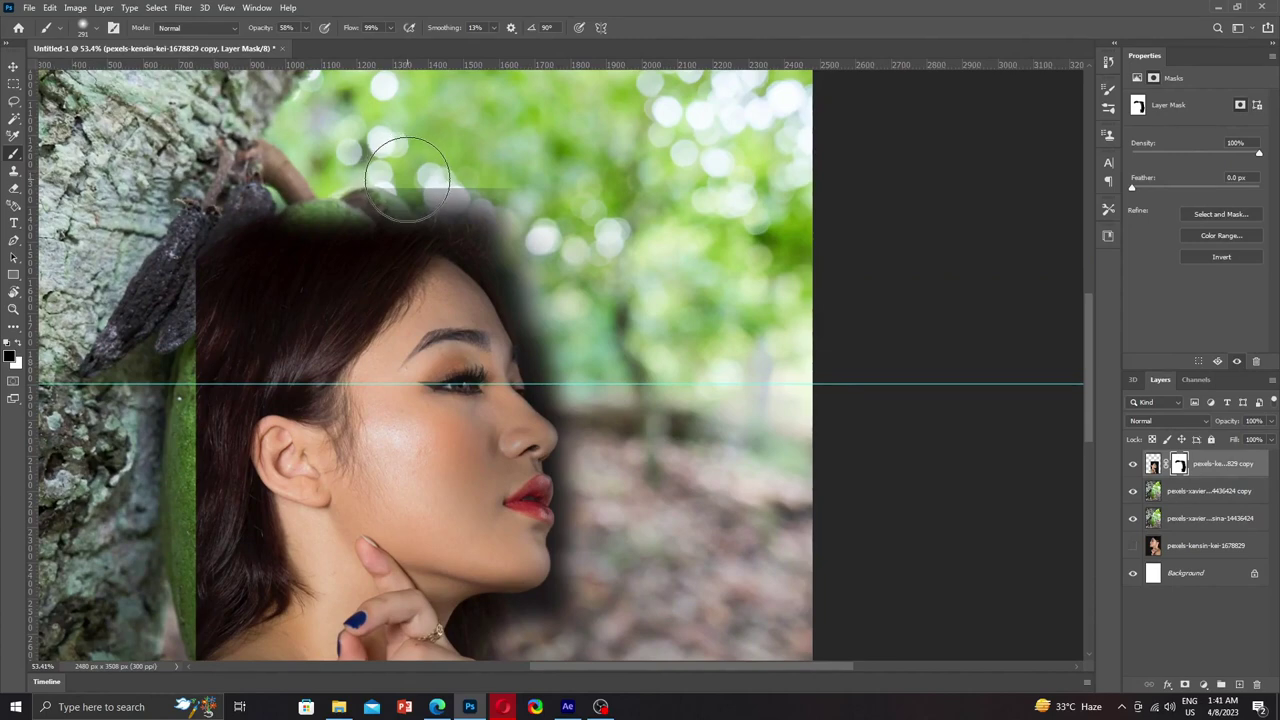
drag(423, 166, 370, 155)
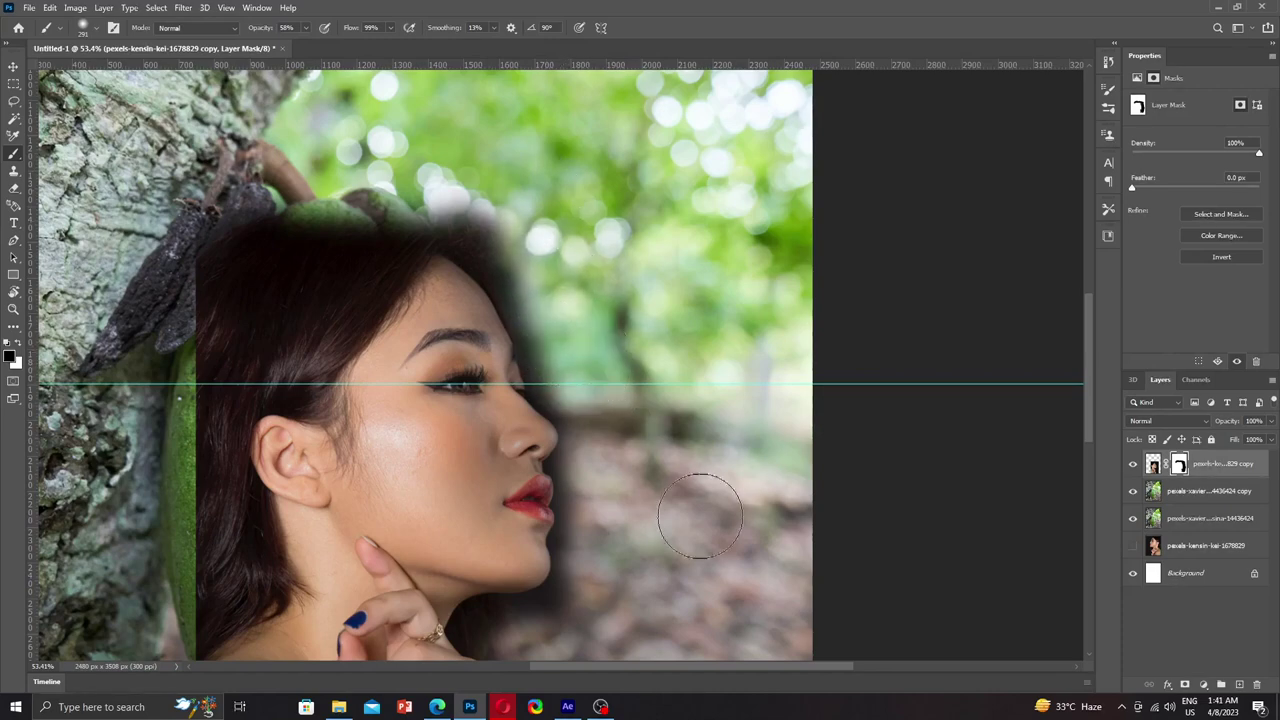
scroll(385, 470, down, 2)
scroll(200, 350, down, 1)
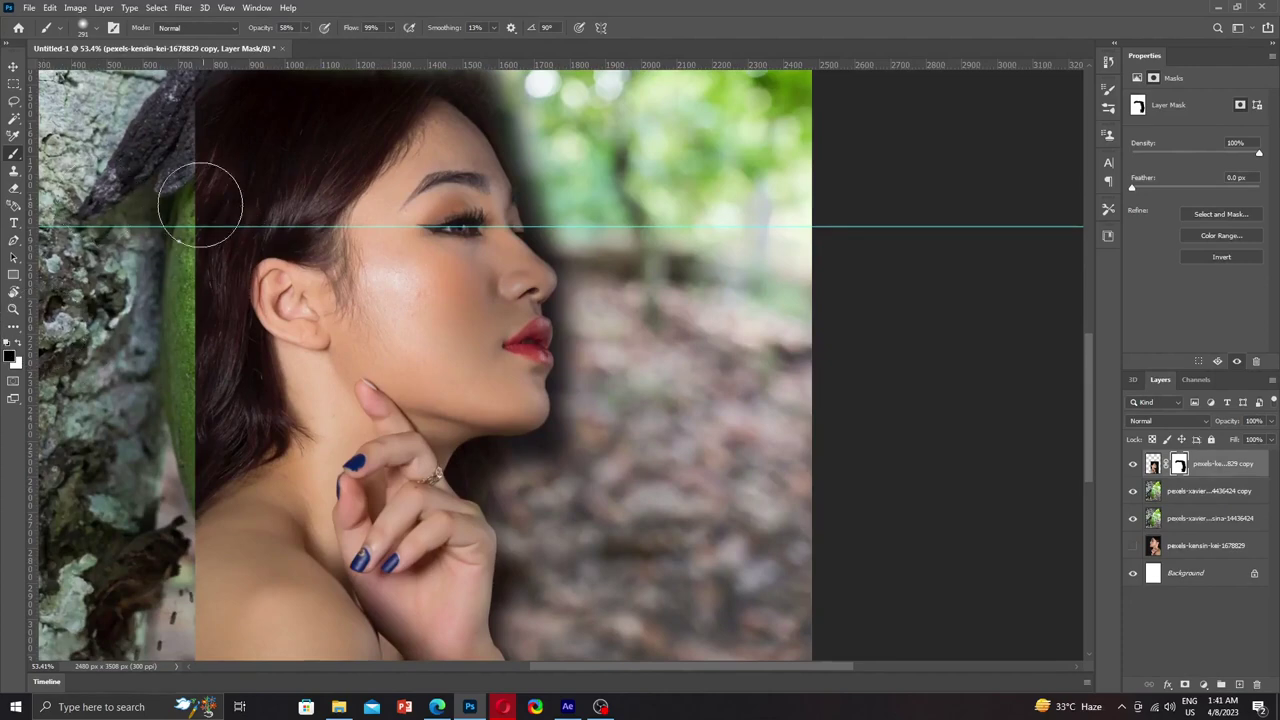
scroll(195, 205, up, 2)
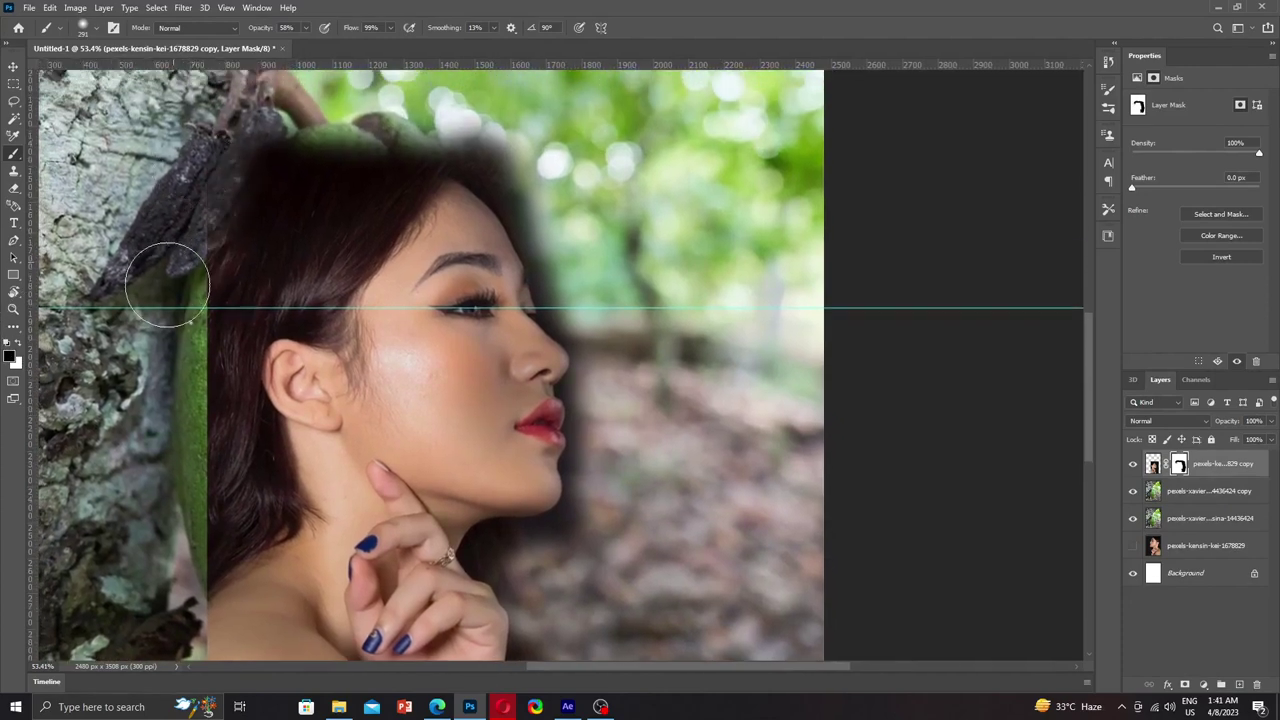
mouse_move(167, 285)
mouse_down()
mouse_move(185, 322)
mouse_move(180, 432)
mouse_move(212, 430)
mouse_move(177, 537)
mouse_move(134, 575)
mouse_move(163, 571)
mouse_move(200, 514)
mouse_move(261, 328)
mouse_up()
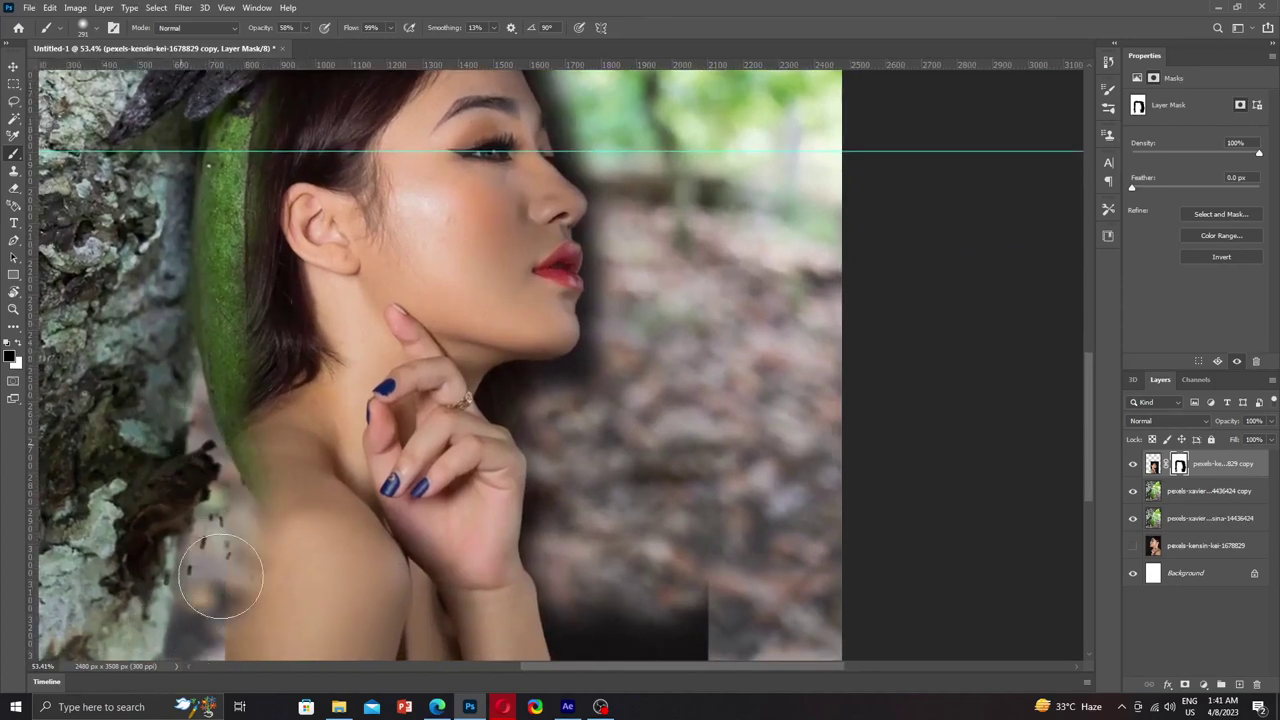
Step: Fade the shoulder and dark patches below the hand, restoring the arm in white where needed
mouse_move(221, 578)
mouse_down()
mouse_move(314, 686)
mouse_move(371, 686)
mouse_move(320, 641)
mouse_move(549, 566)
mouse_move(457, 643)
mouse_up()
drag(457, 580, 451, 454)
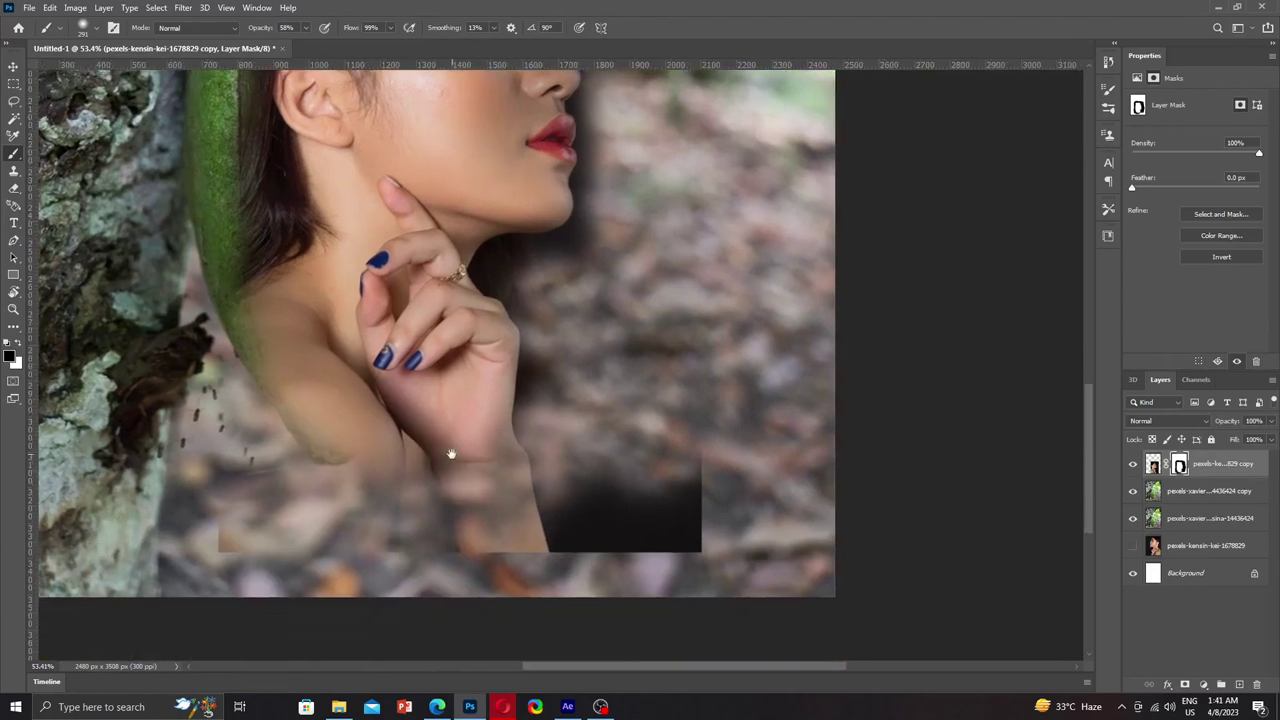
mouse_move(710, 477)
mouse_down()
mouse_move(649, 534)
mouse_move(709, 514)
mouse_move(669, 586)
mouse_move(752, 487)
mouse_move(606, 580)
mouse_move(663, 509)
mouse_move(700, 507)
mouse_move(560, 548)
mouse_up()
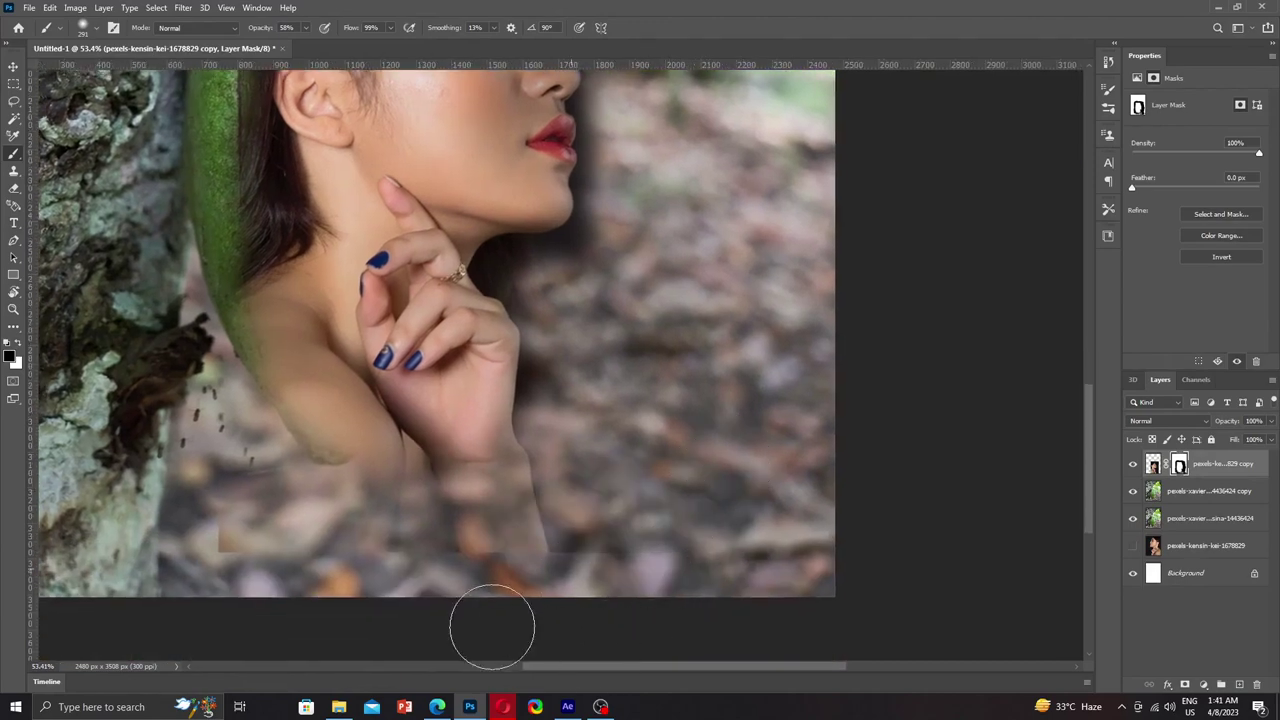
click(19, 343)
mouse_move(540, 474)
mouse_down()
mouse_move(531, 533)
mouse_move(694, 531)
mouse_move(600, 517)
mouse_move(487, 537)
mouse_move(385, 525)
mouse_up()
click(19, 343)
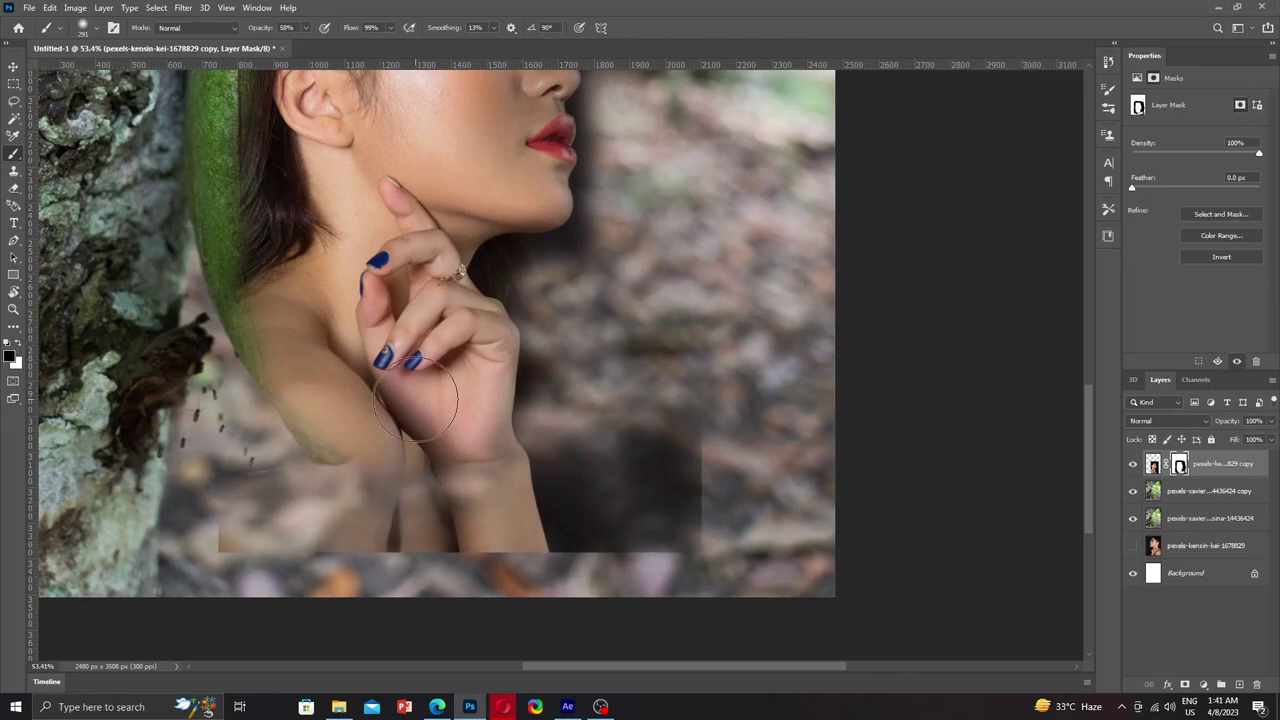
mouse_move(720, 451)
mouse_down()
mouse_move(620, 447)
mouse_move(614, 434)
mouse_move(684, 435)
mouse_move(640, 520)
mouse_move(450, 528)
mouse_move(500, 440)
mouse_move(400, 450)
mouse_up()
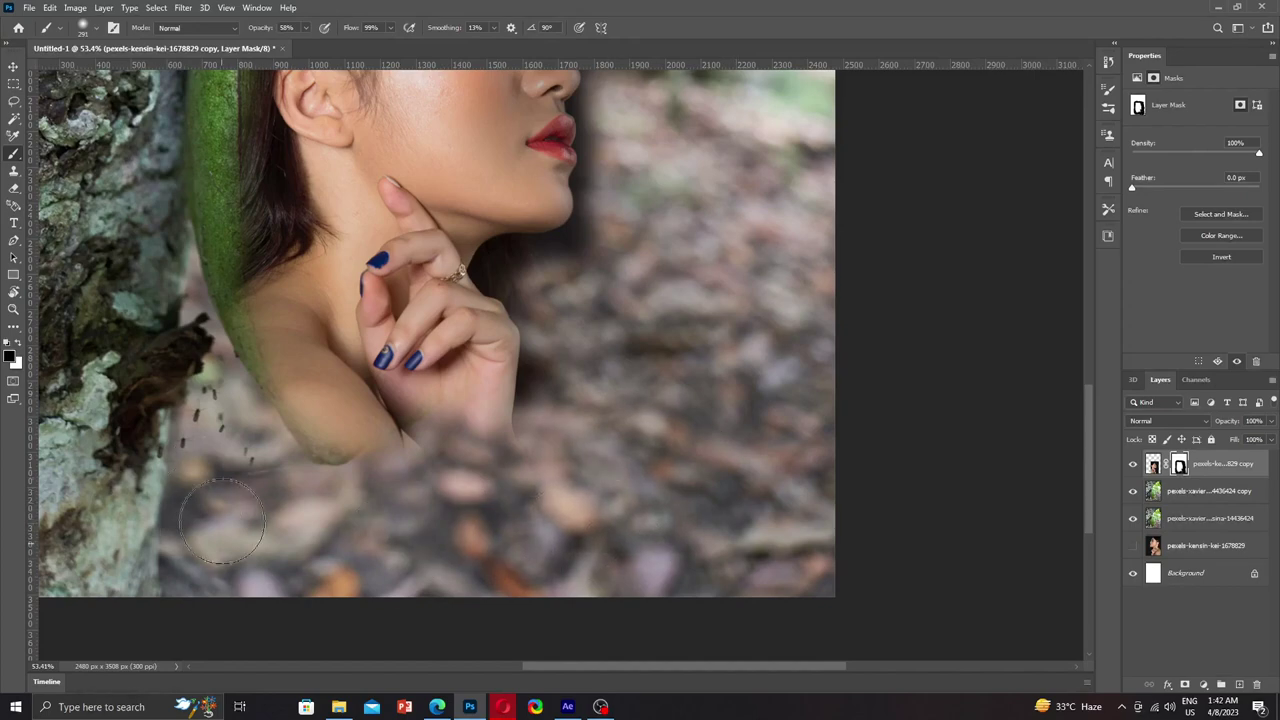
Step: Scale the portrait layer to about 87% (1190 × 1770 px) and move it up-left into the pod
scroll(247, 497, down, 3)
scroll(484, 390, down, 2)
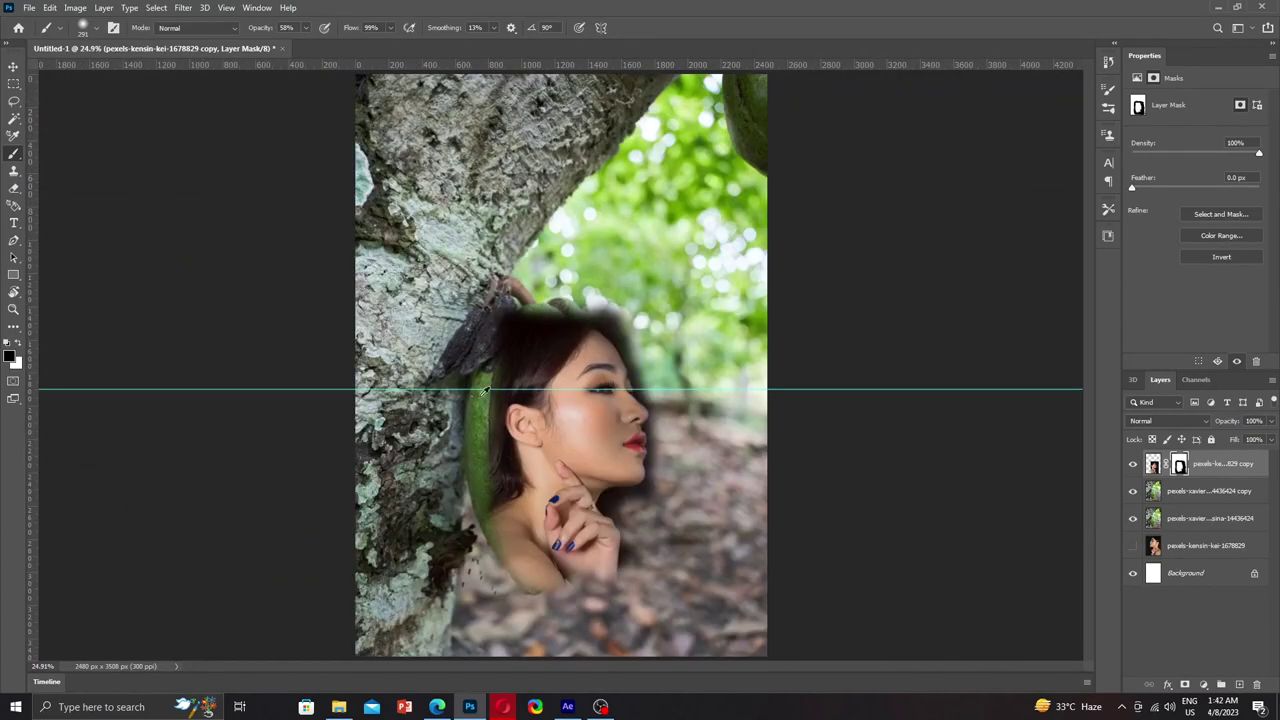
click(1153, 465)
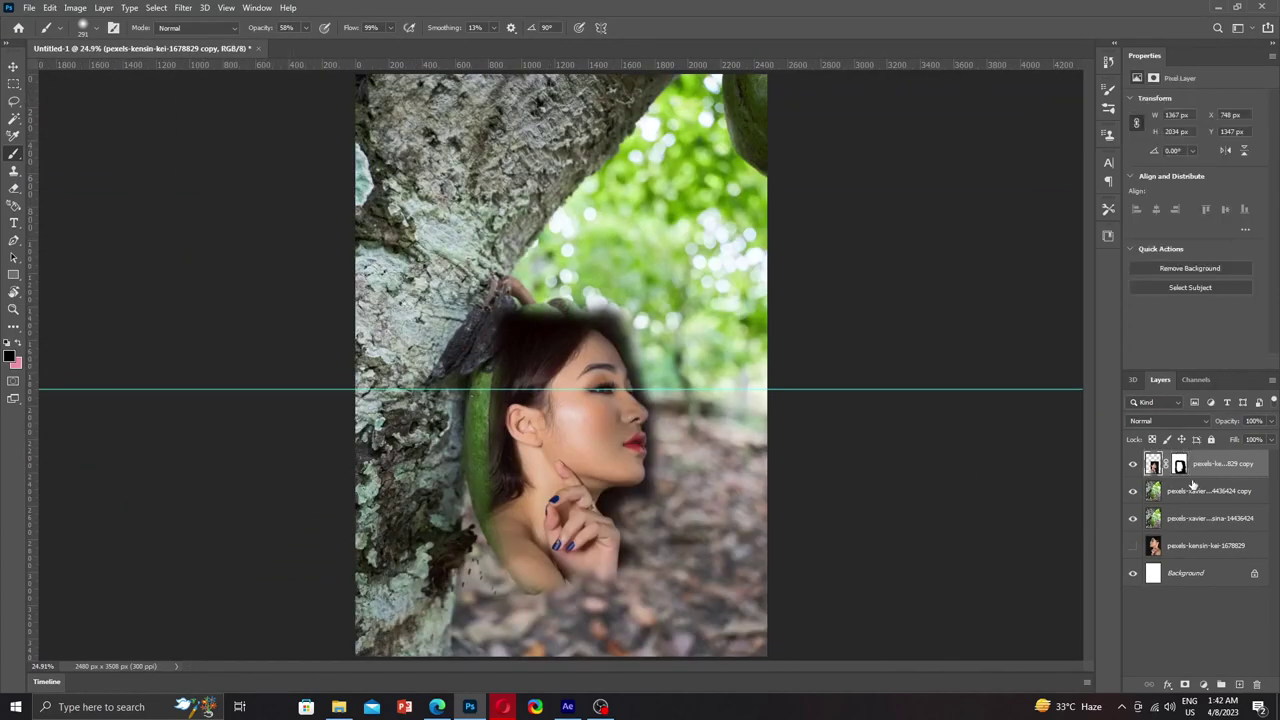
key(ctrl+t)
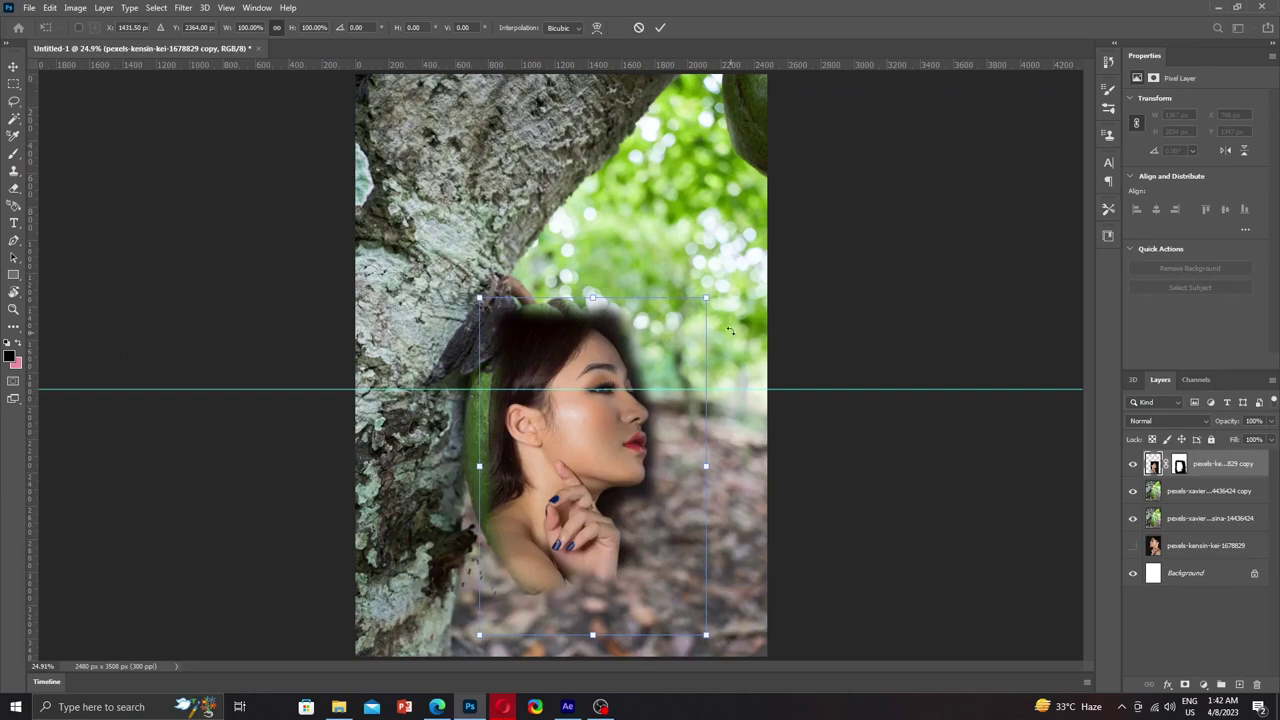
drag(706, 300, 694, 314)
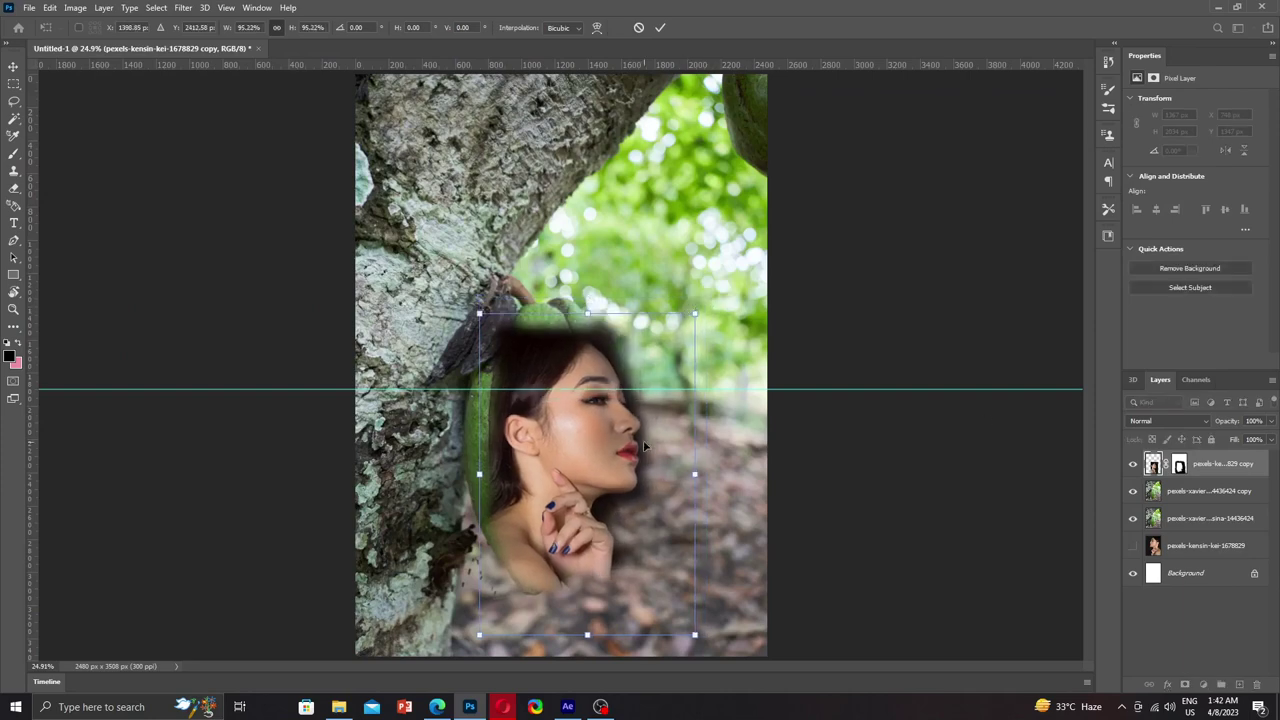
drag(644, 446, 632, 438)
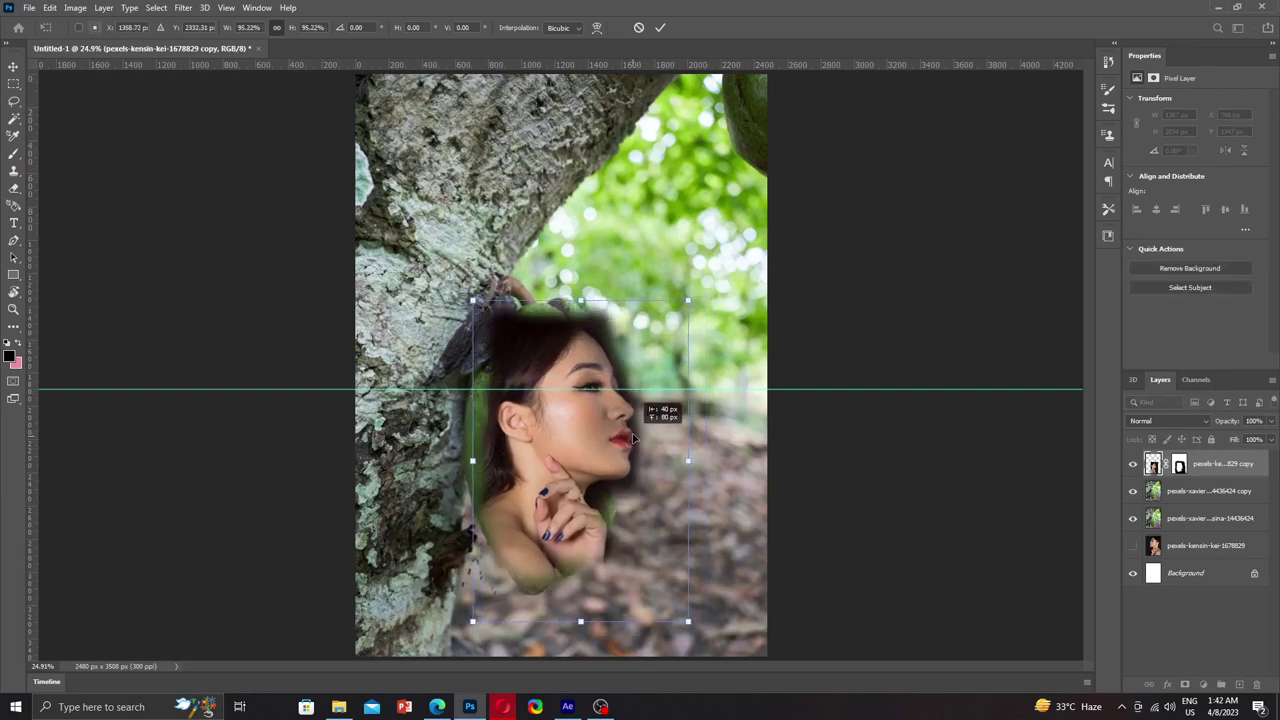
drag(689, 301, 673, 329)
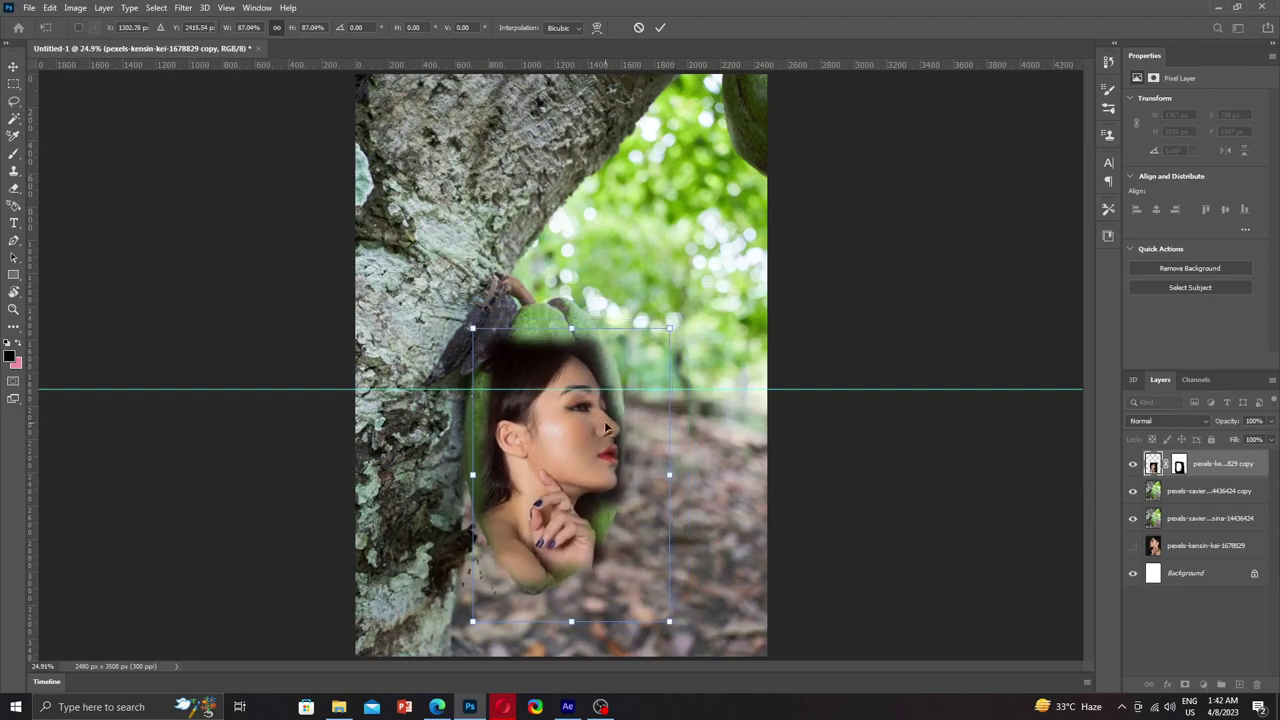
drag(607, 431, 603, 413)
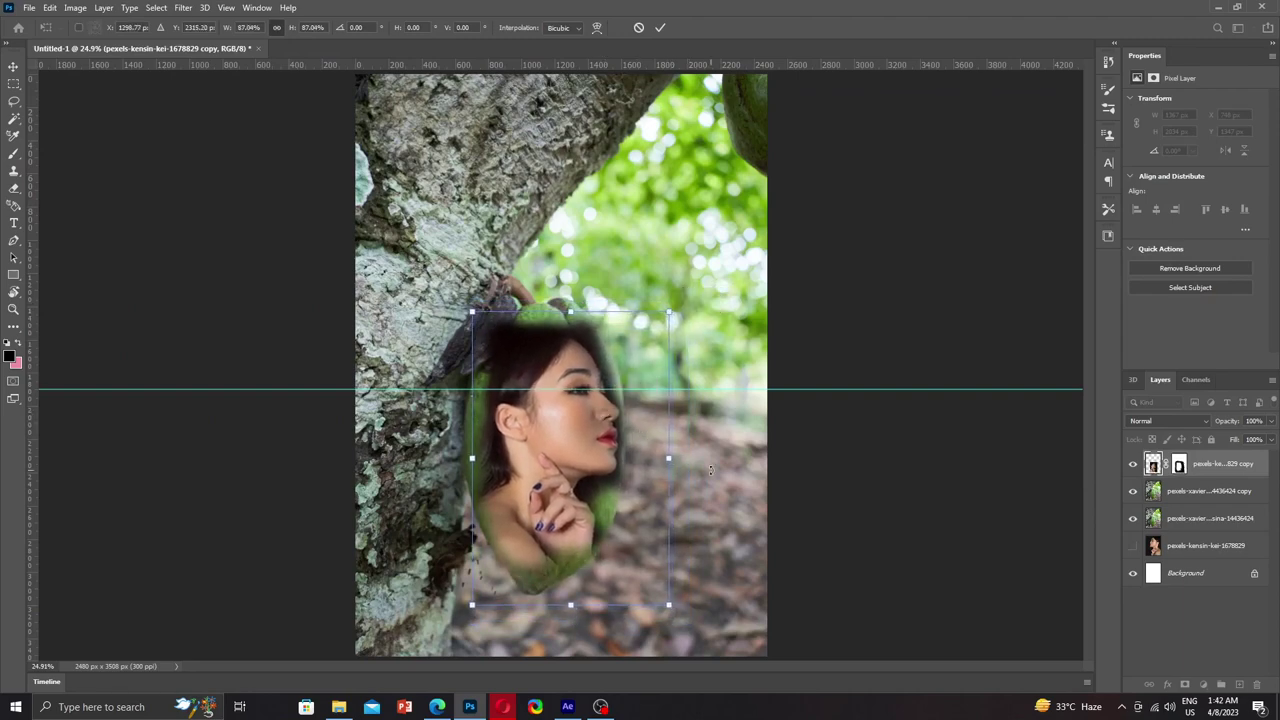
key(Return)
Step: Switch to the Brush and set it to a soft 20% hardness
key(b)
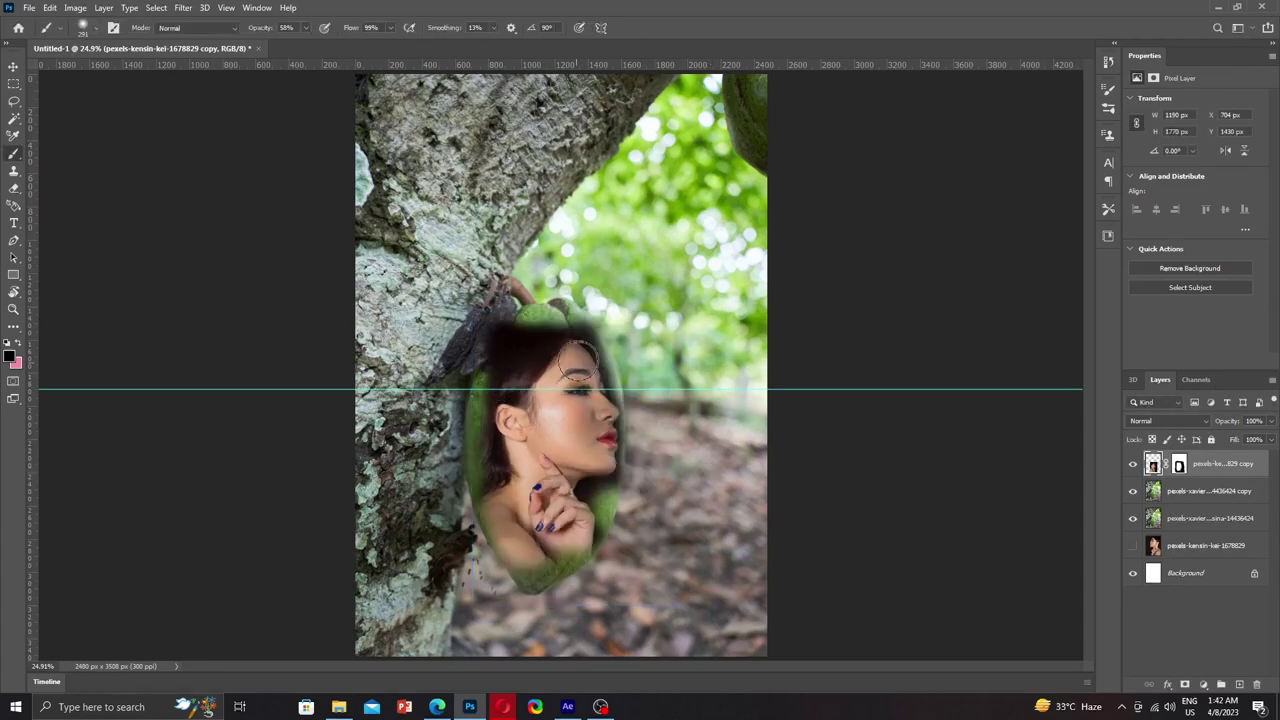
scroll(578, 365, up, 3)
scroll(578, 365, up, 2)
scroll(560, 340, up, 1)
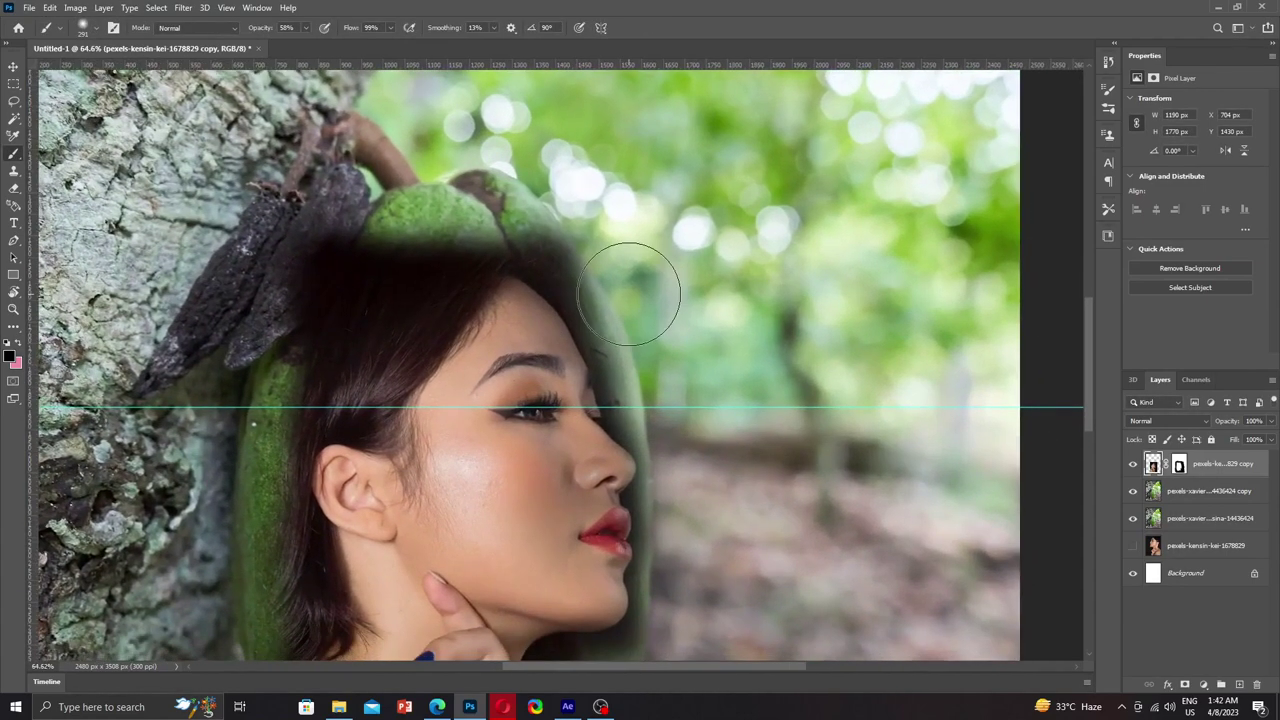
right_click(629, 294)
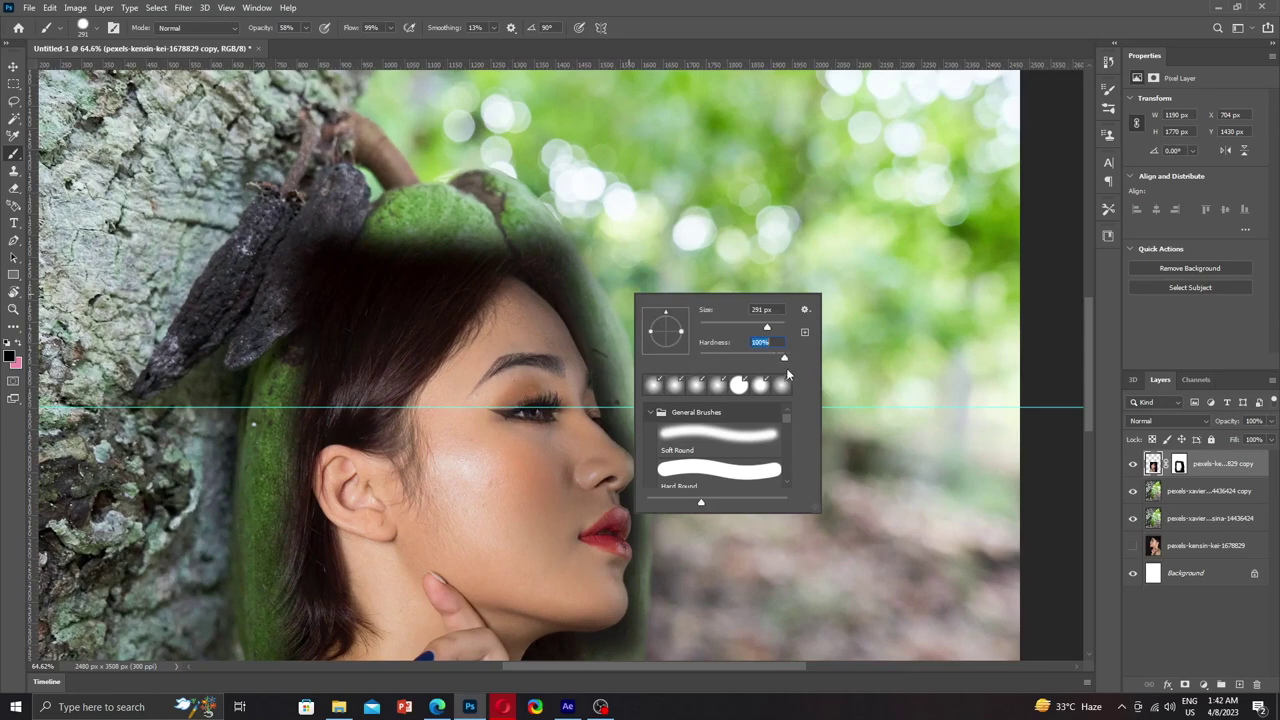
key(Return)
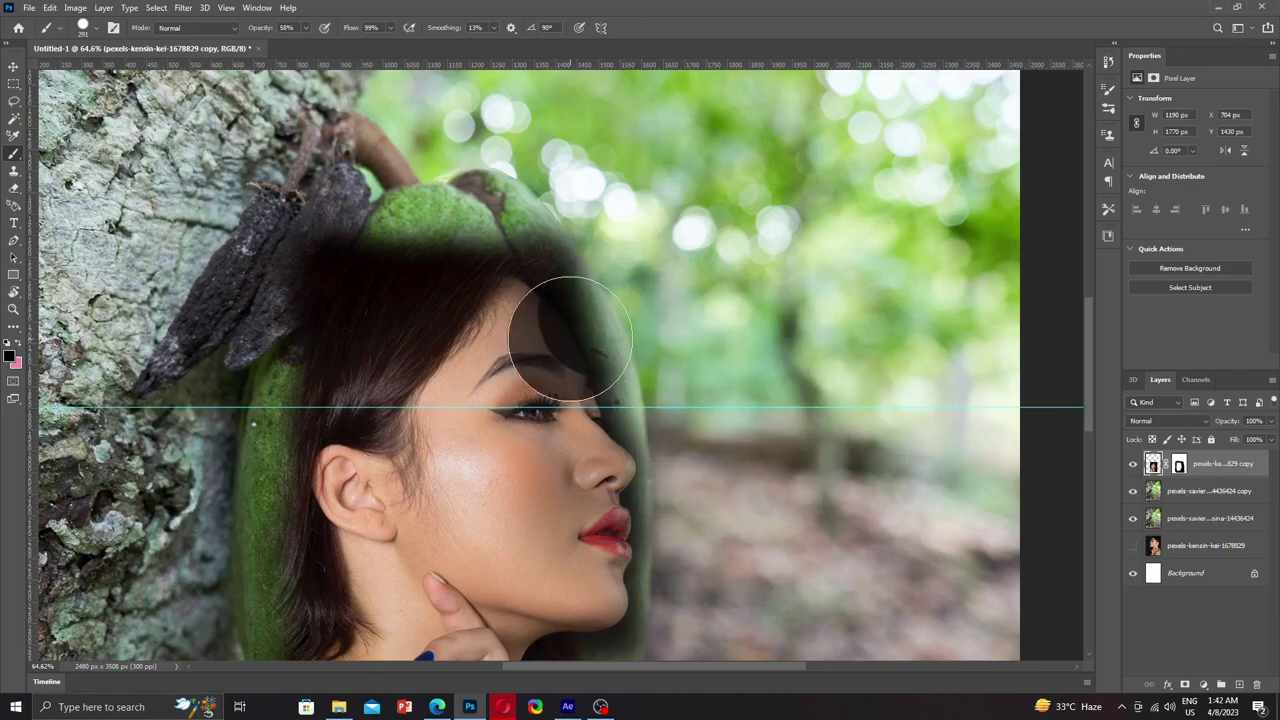
right_click(580, 342)
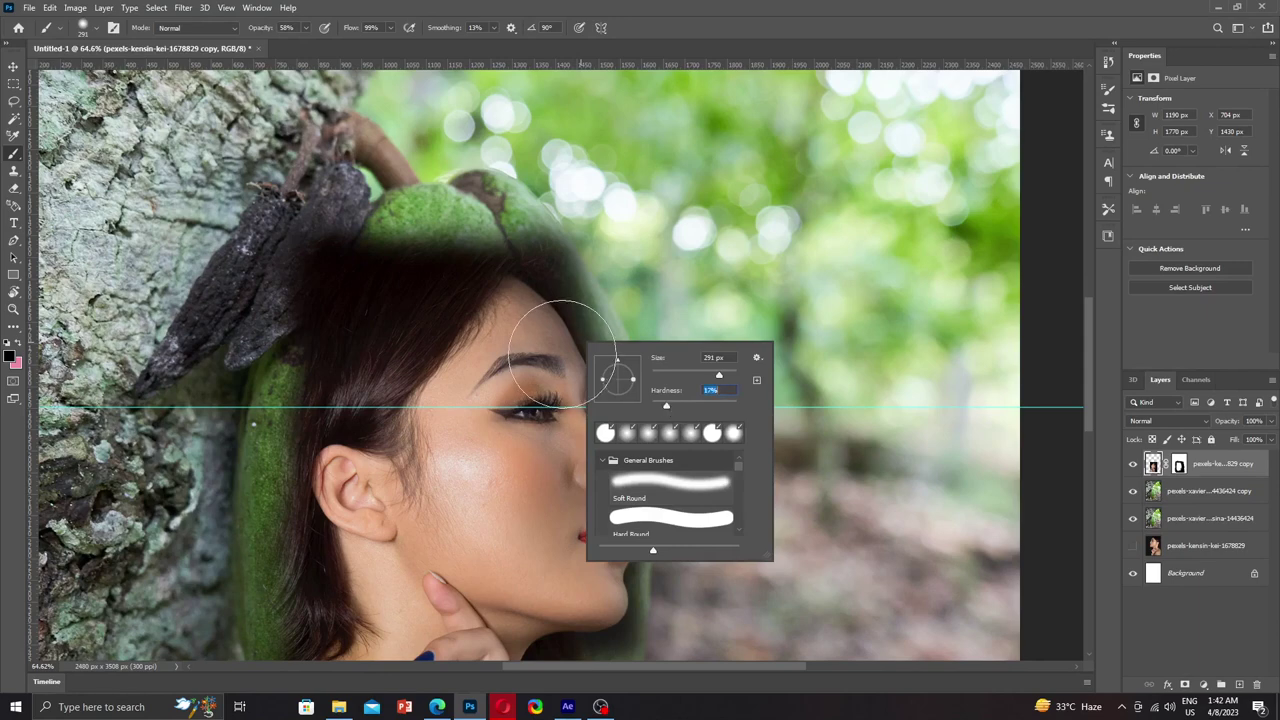
key(Return)
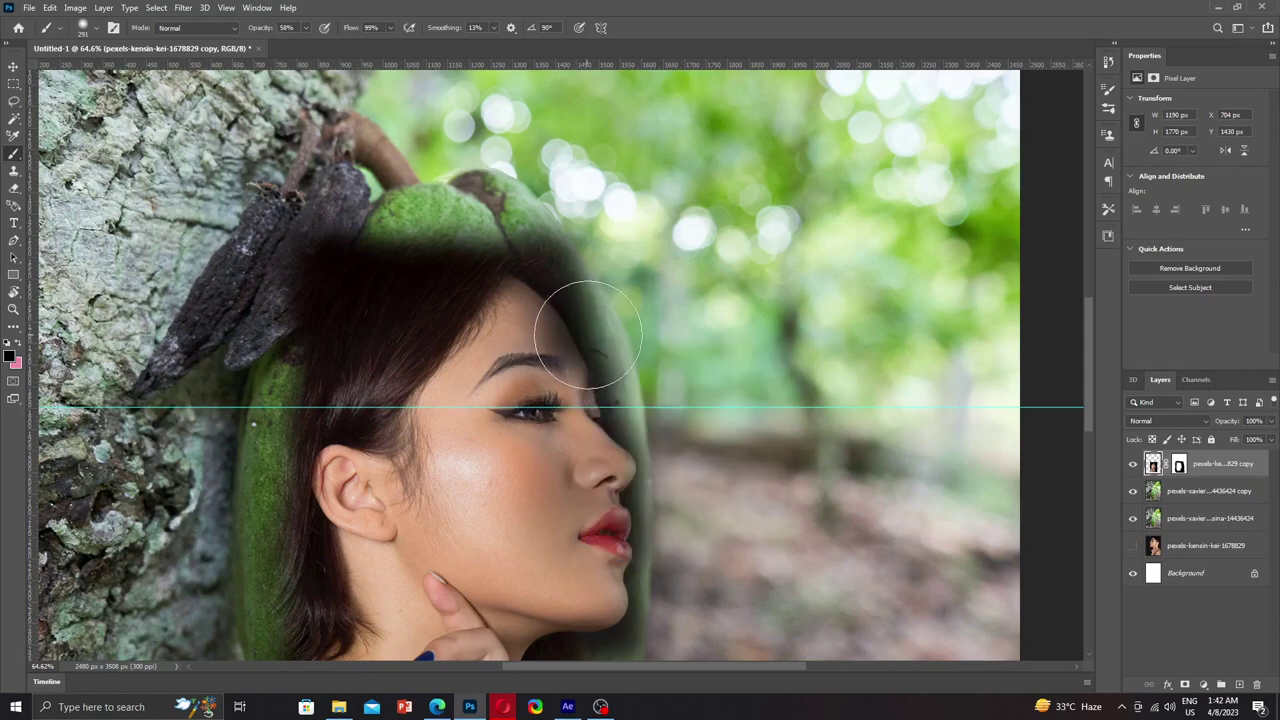
drag(586, 300, 563, 271)
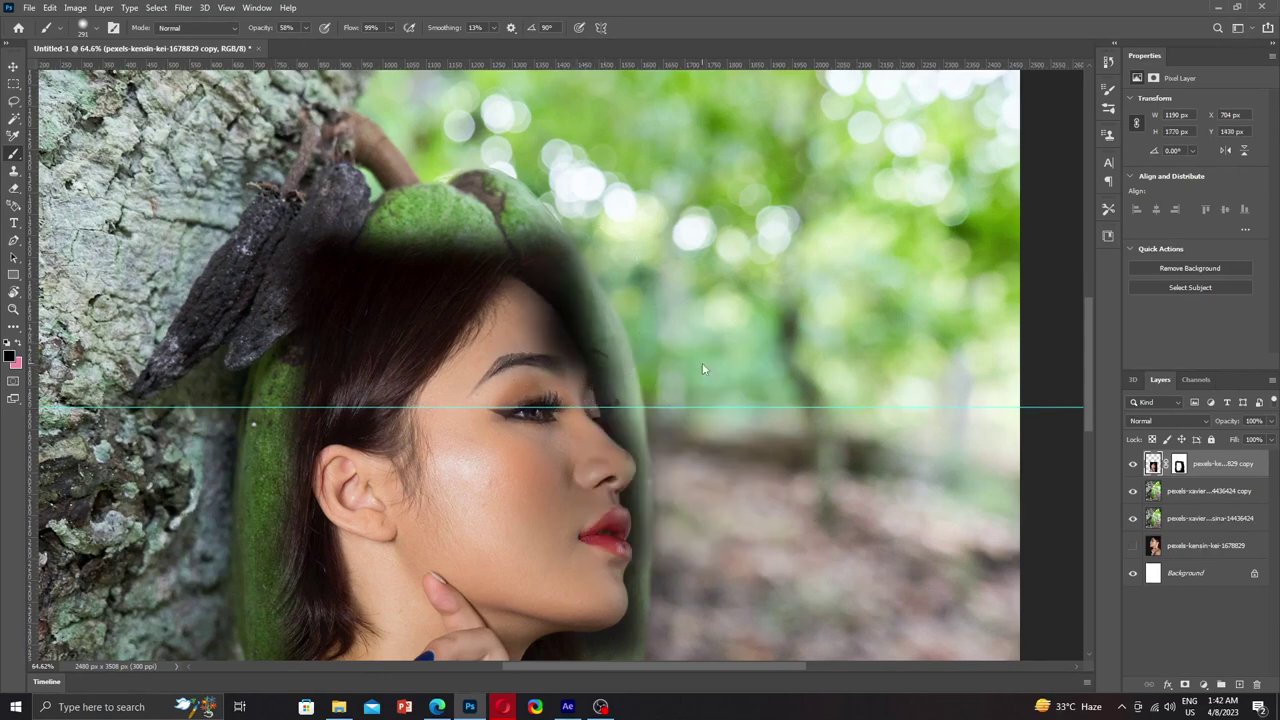
Step: Undo to the earlier size, then rescale the portrait to 86.27% (1179 × 1764 px) inside the pod
key(ctrl+z)
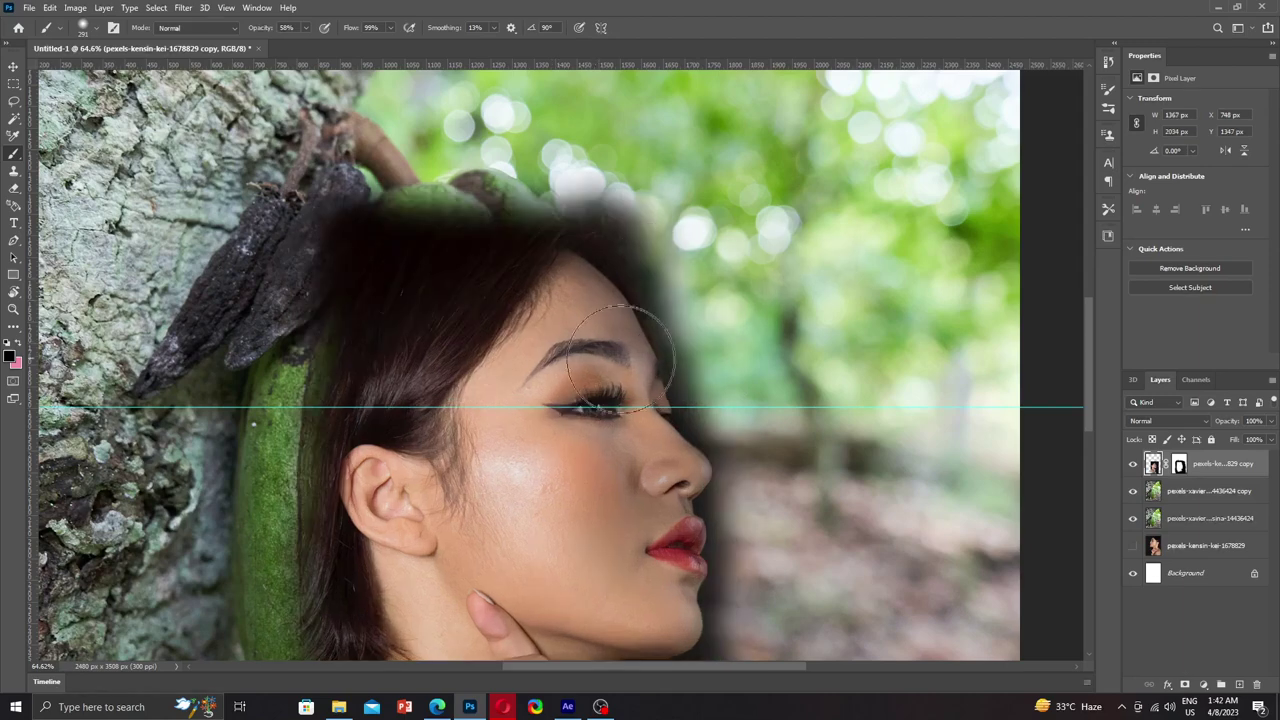
key(ctrl+t)
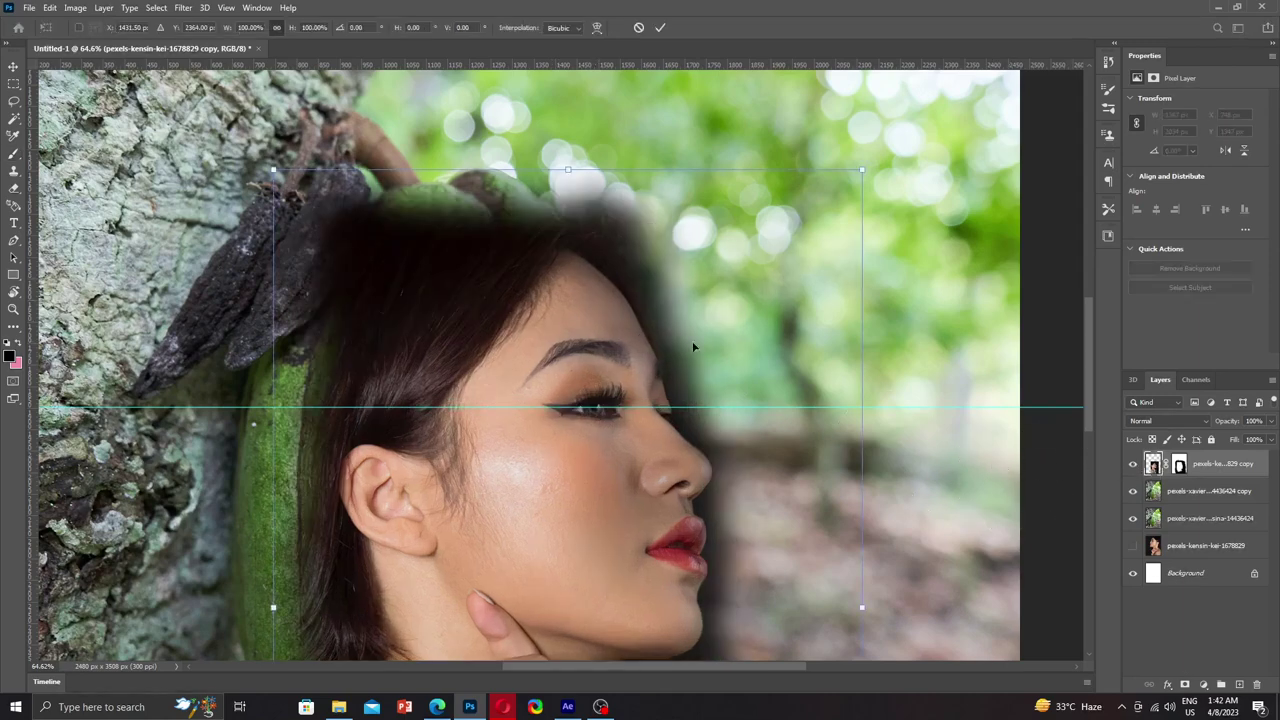
drag(835, 190, 750, 133)
mouse_move(663, 239)
mouse_down()
mouse_move(665, 330)
mouse_move(660, 316)
mouse_up()
drag(538, 429, 551, 454)
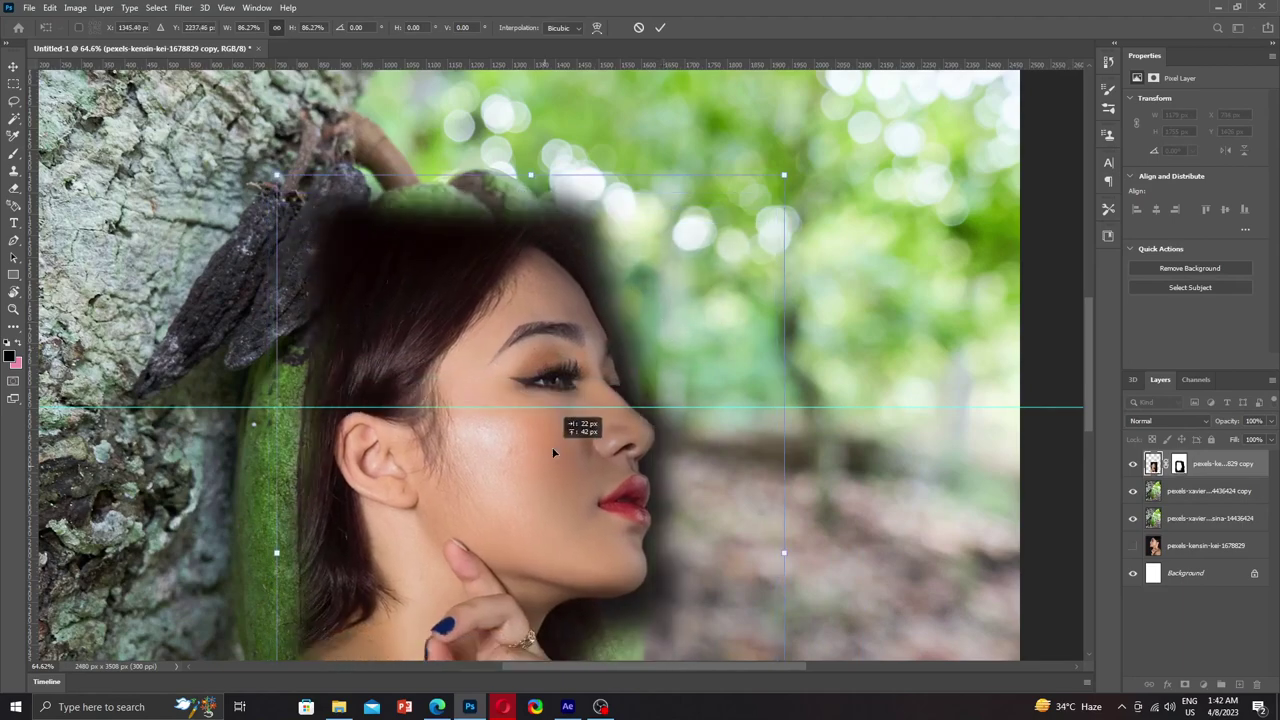
scroll(555, 458, down, 4)
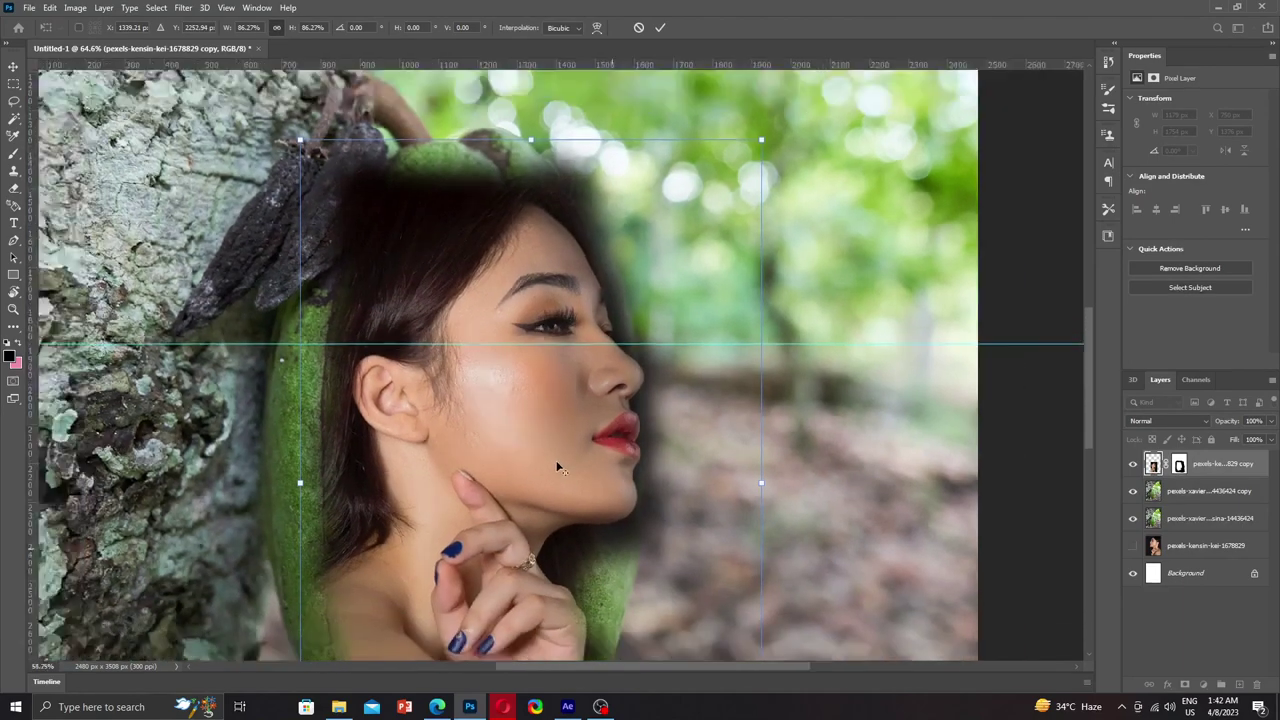
scroll(557, 464, down, 1)
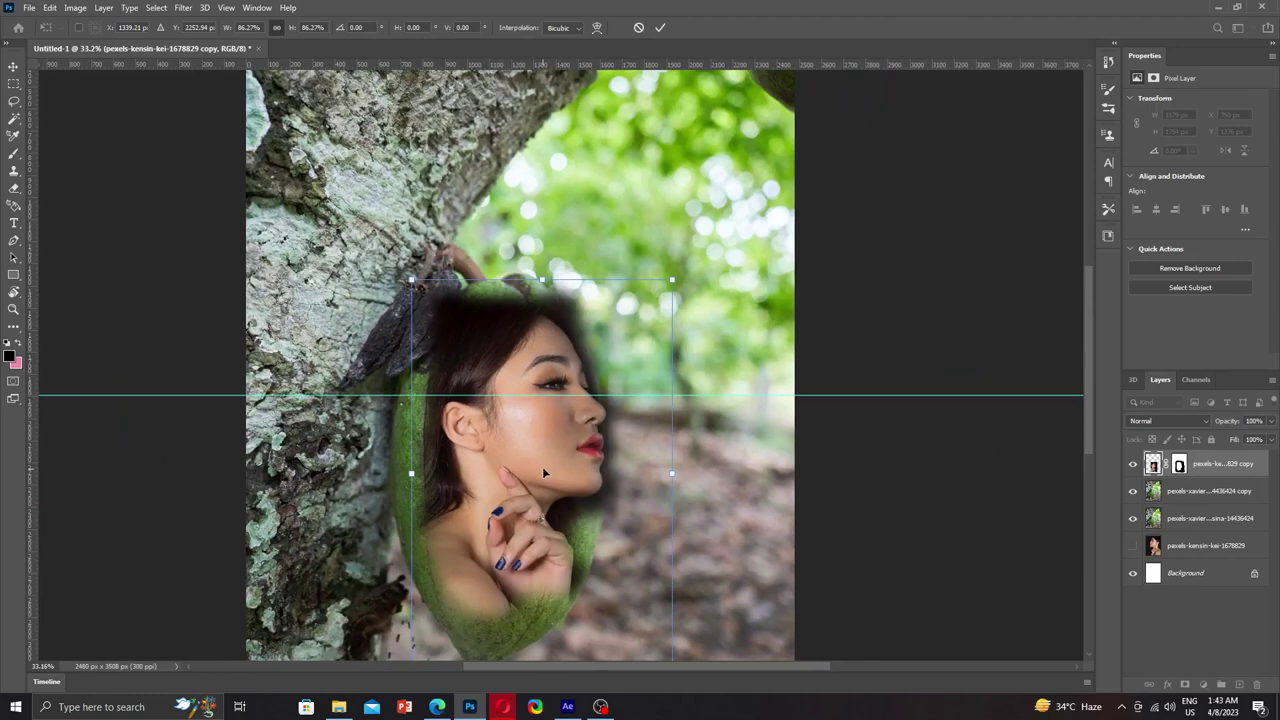
key(Return)
key(b)
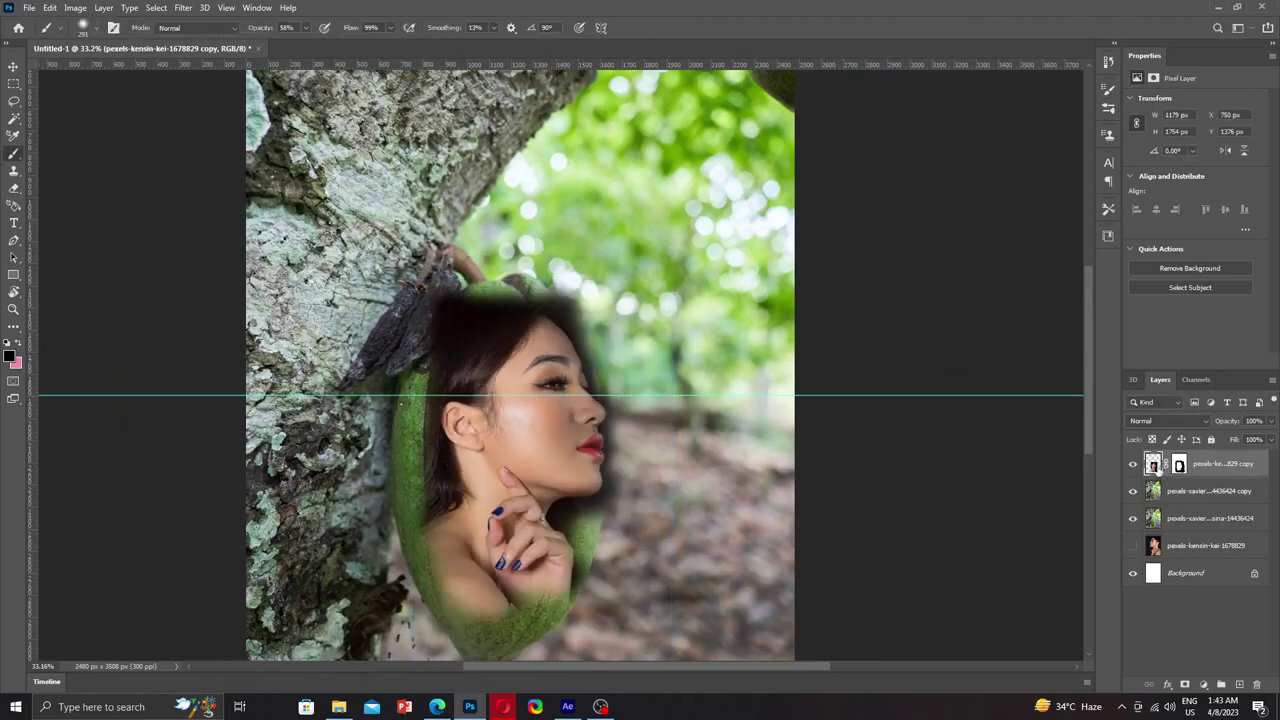
Step: Paint the portrait's mask with a 20% hardness brush around the top of the hair
click(1180, 464)
scroll(700, 275, up, 1)
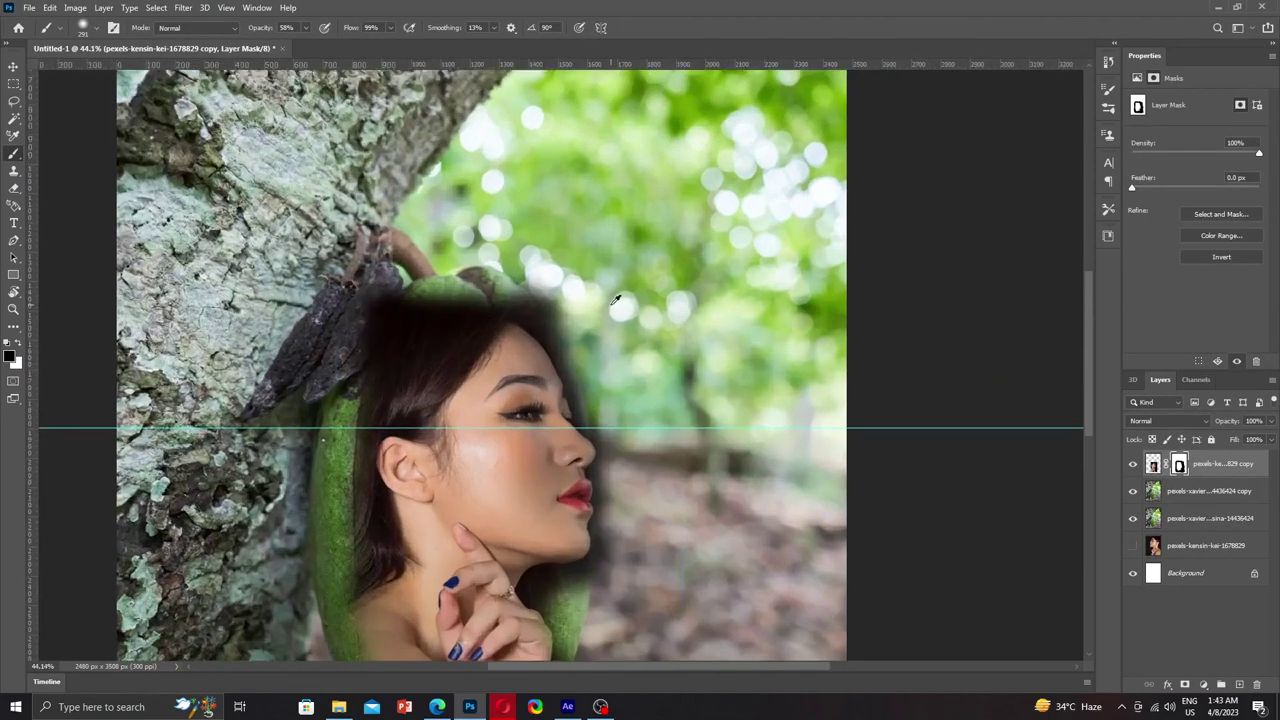
scroll(600, 300, up, 3)
right_click(583, 318)
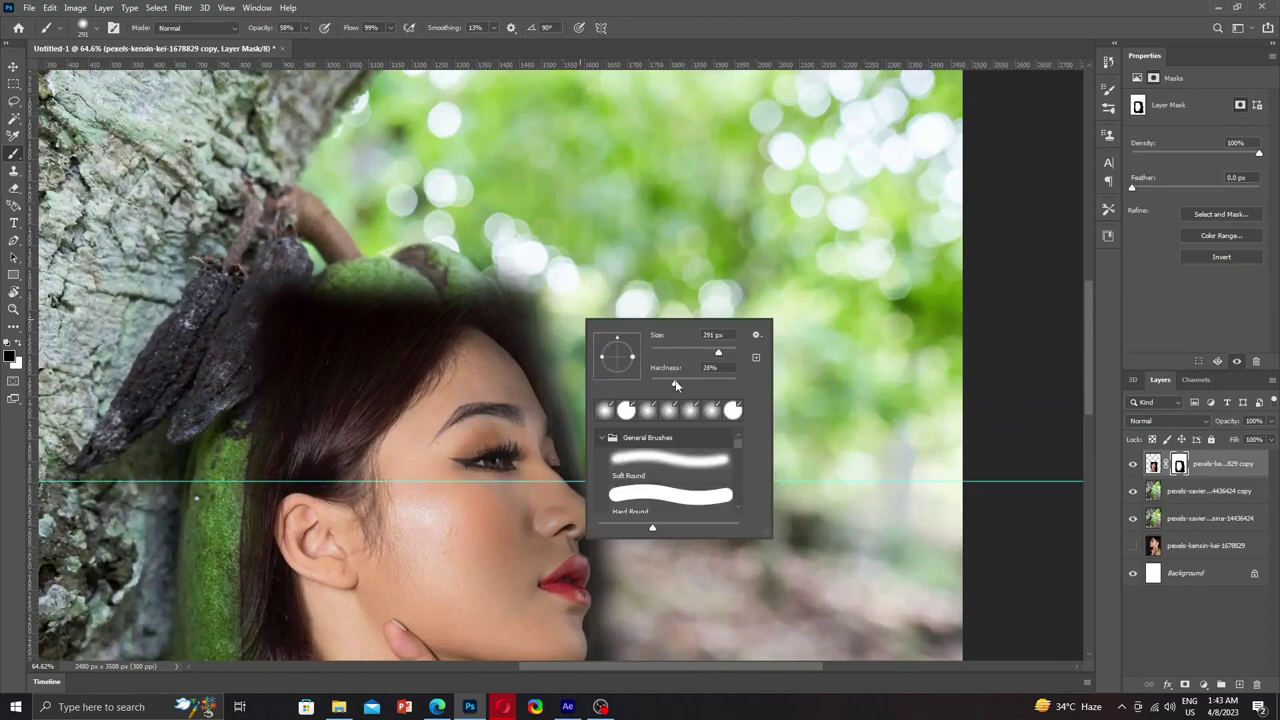
key(Return)
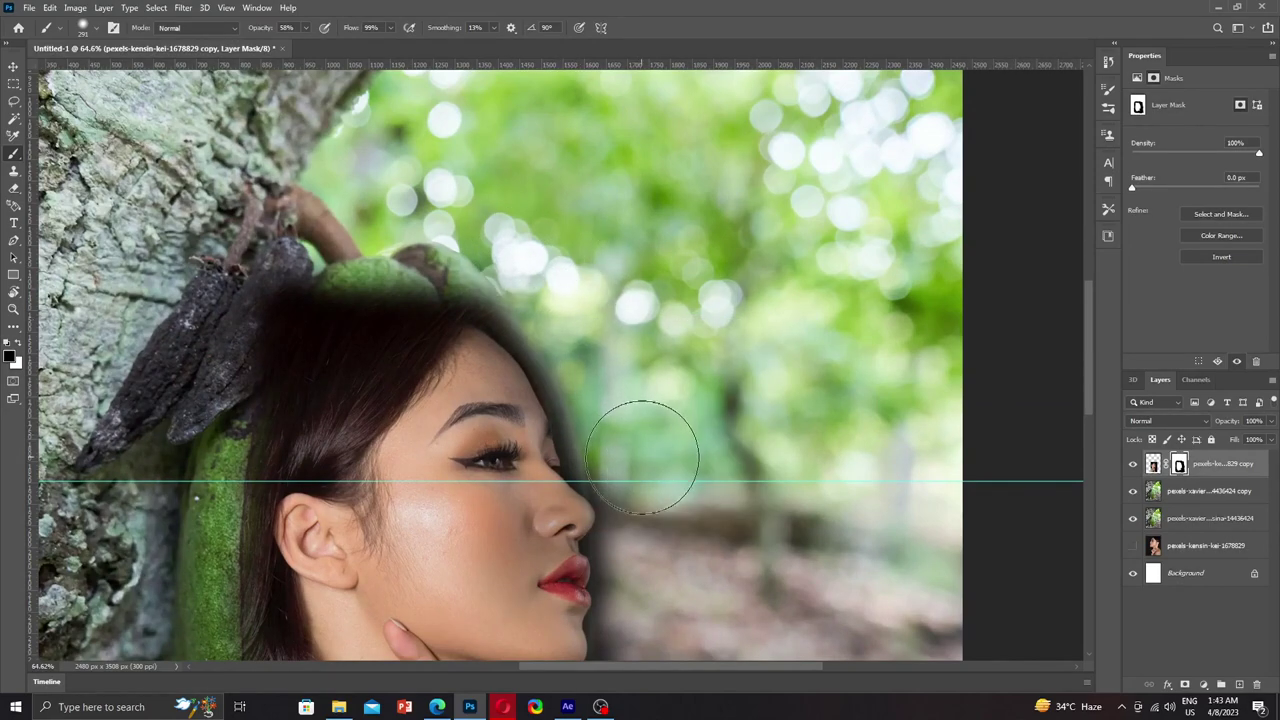
drag(400, 205, 267, 364)
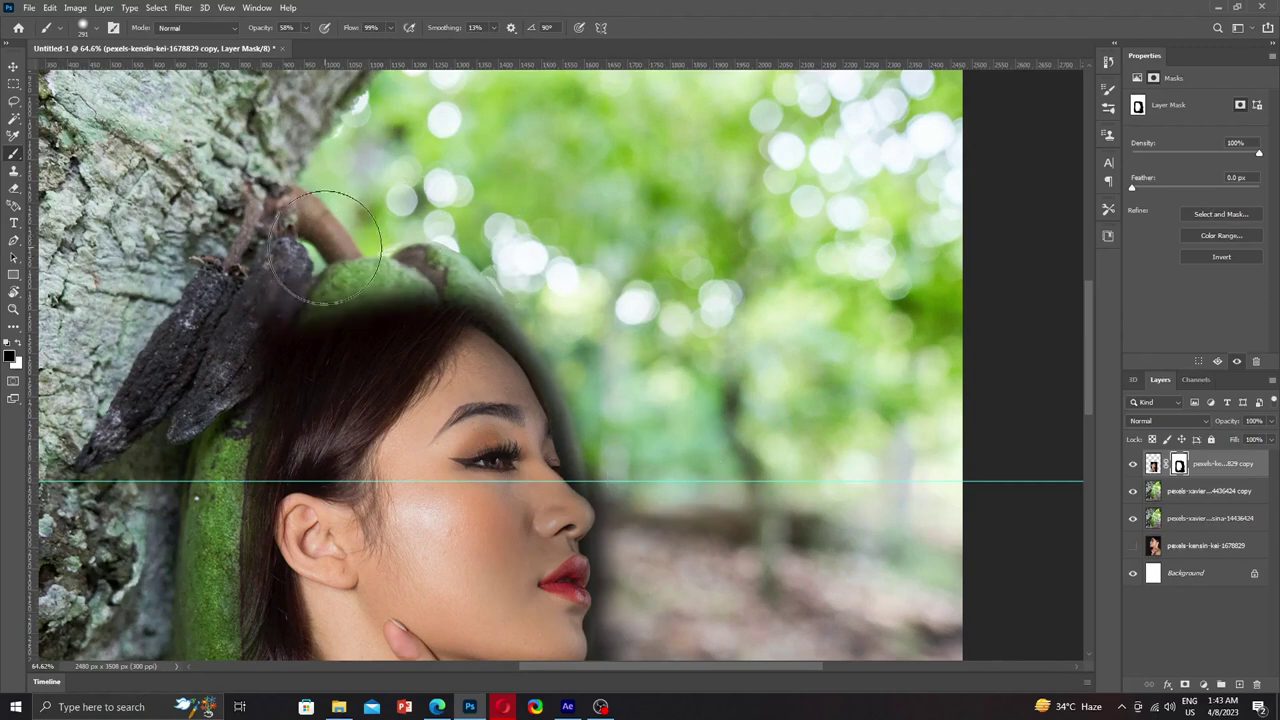
drag(243, 434, 301, 265)
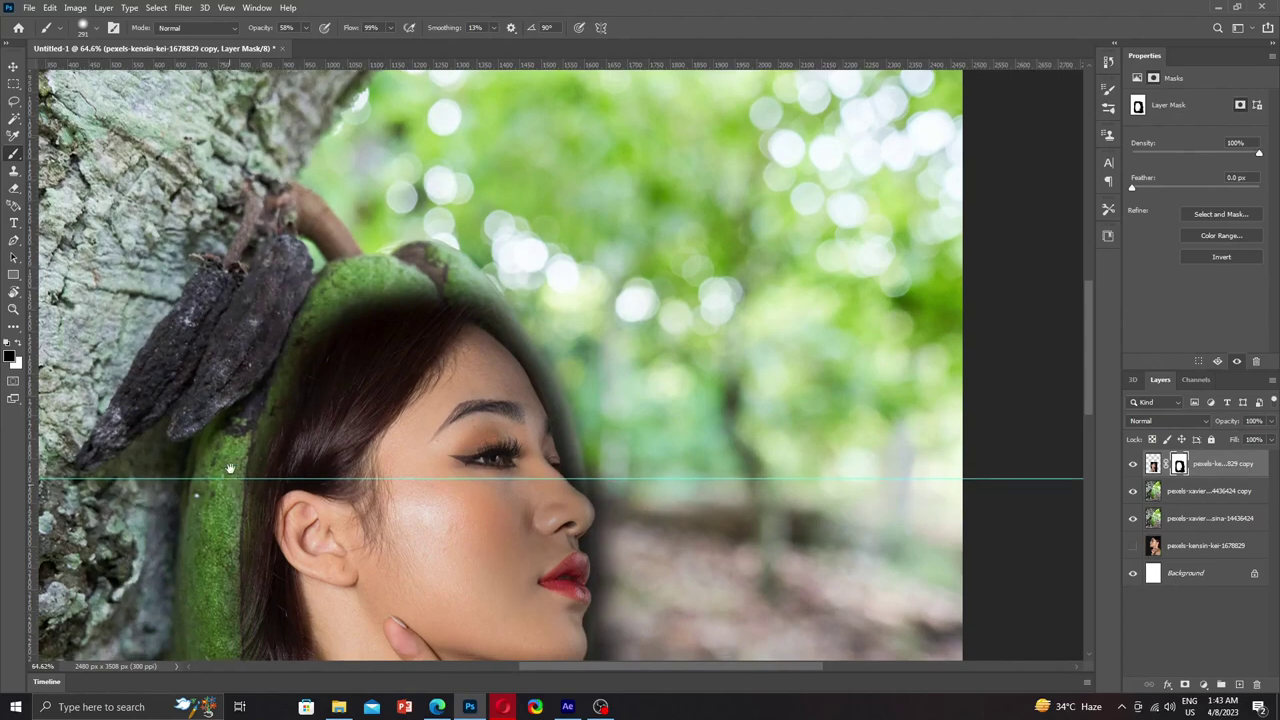
Step: Pan over the neck, hand and face, and select the cacao pod copy layer
drag(229, 488, 254, 265)
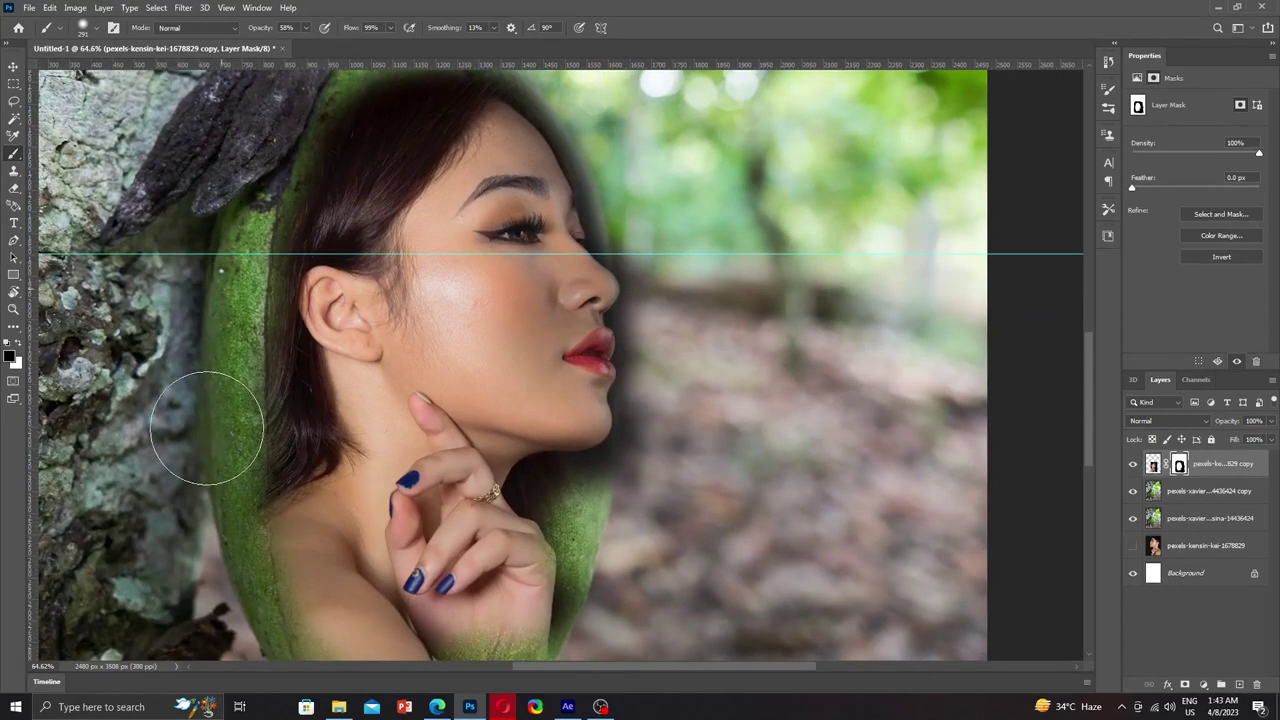
drag(365, 450, 400, 260)
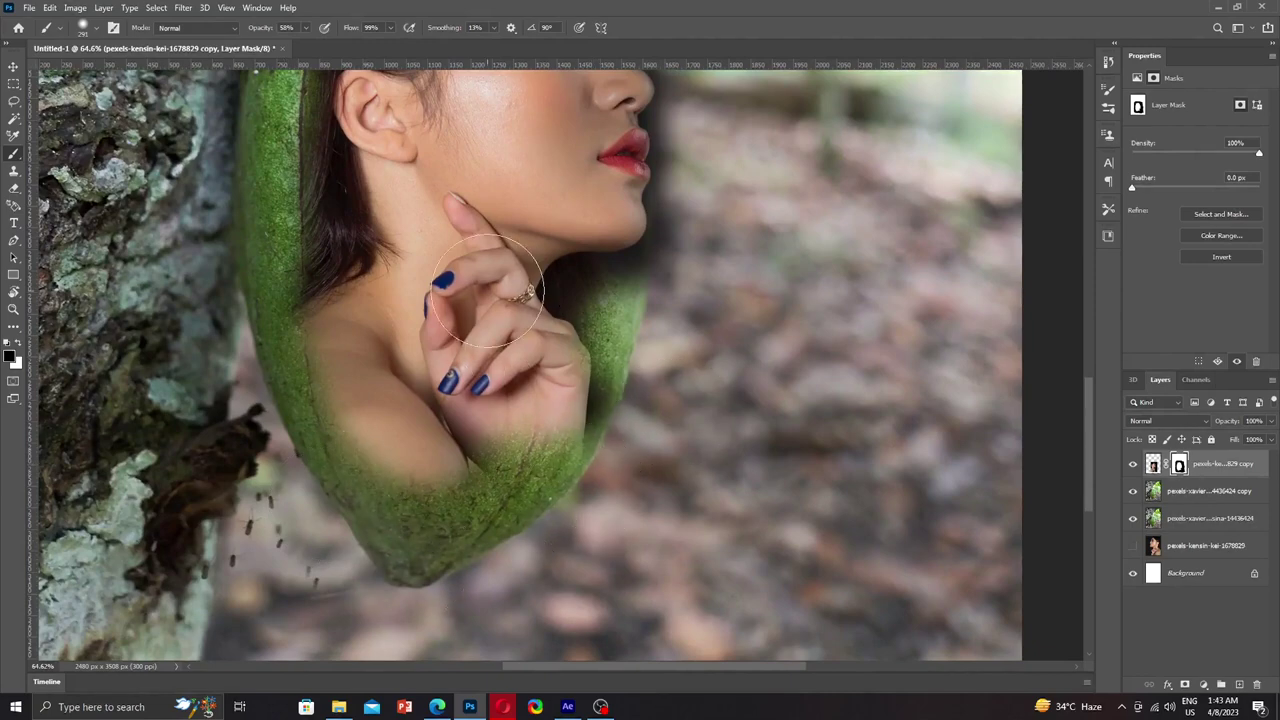
drag(470, 272, 410, 534)
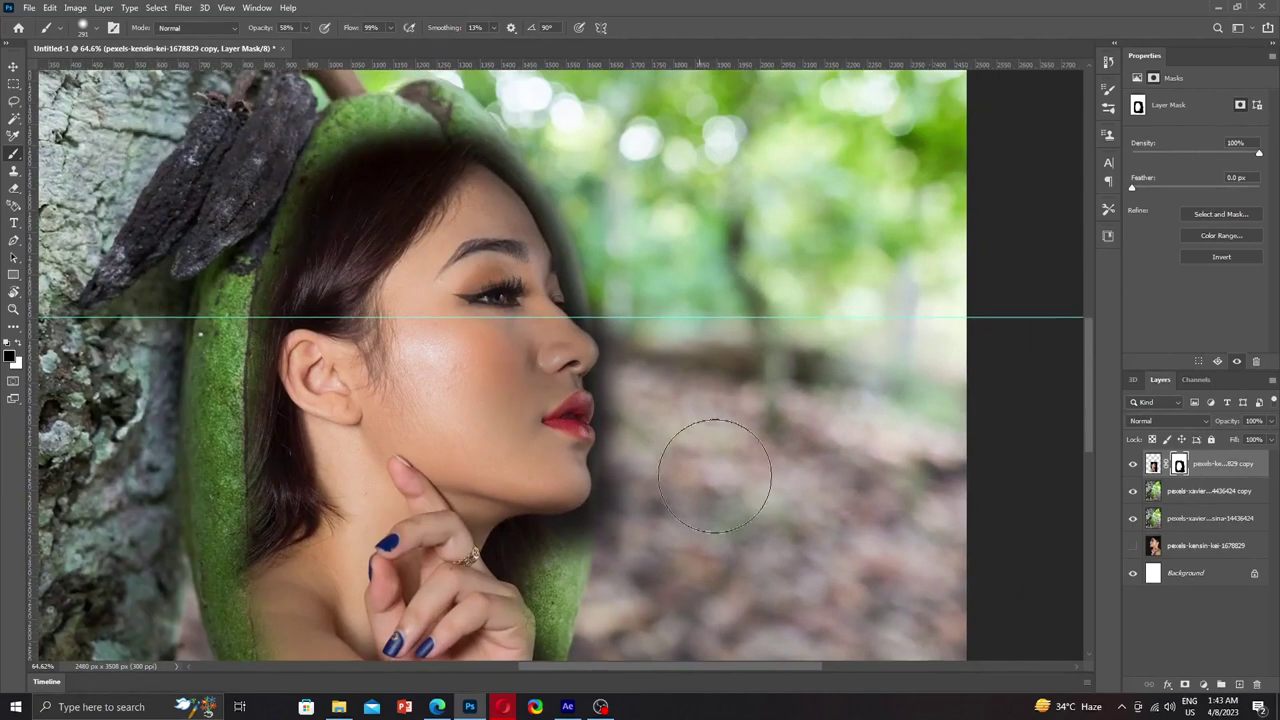
click(1195, 491)
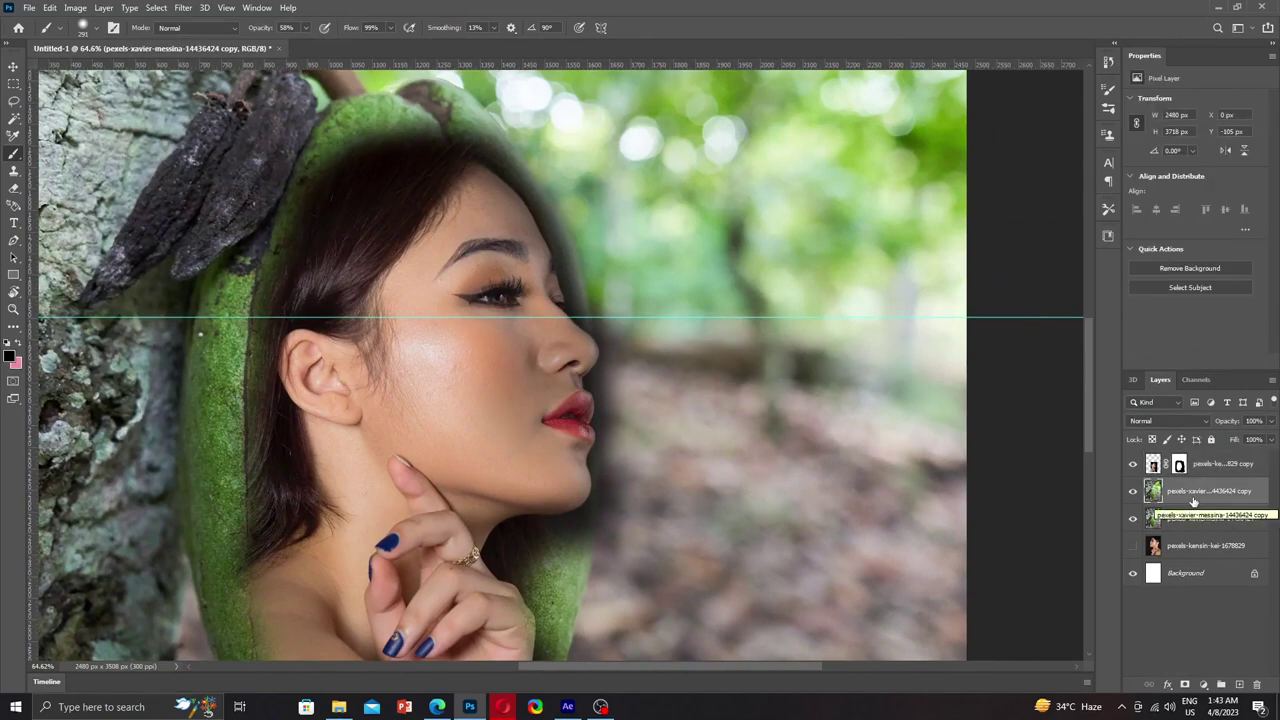
Step: Duplicate the cacao pod layer, move the copy above the portrait, and add a layer mask
key(ctrl+j)
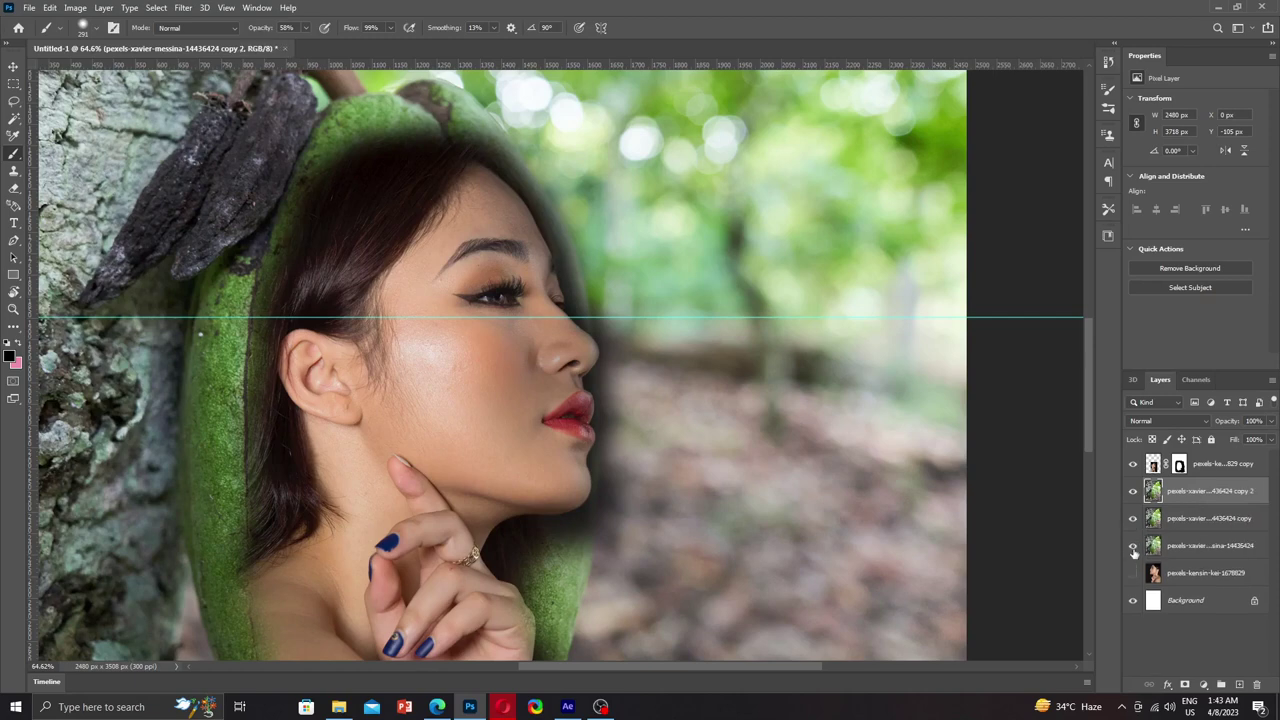
drag(1170, 492, 1158, 458)
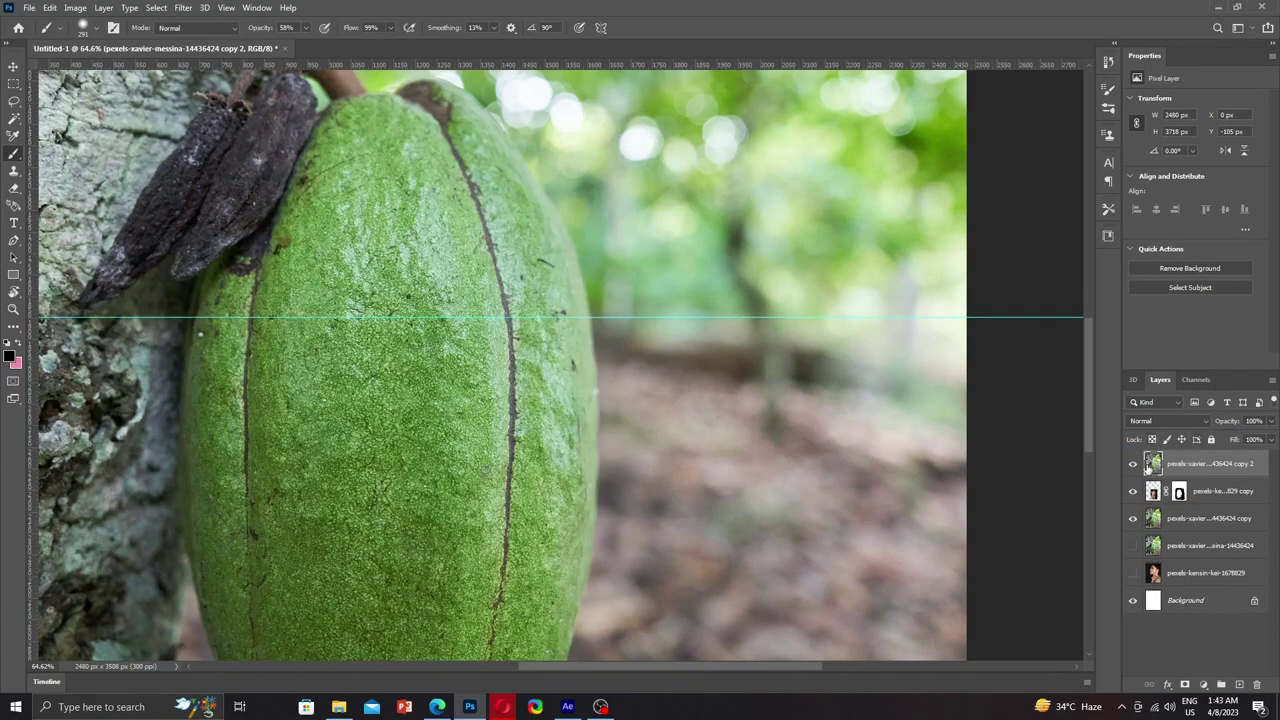
click(1185, 685)
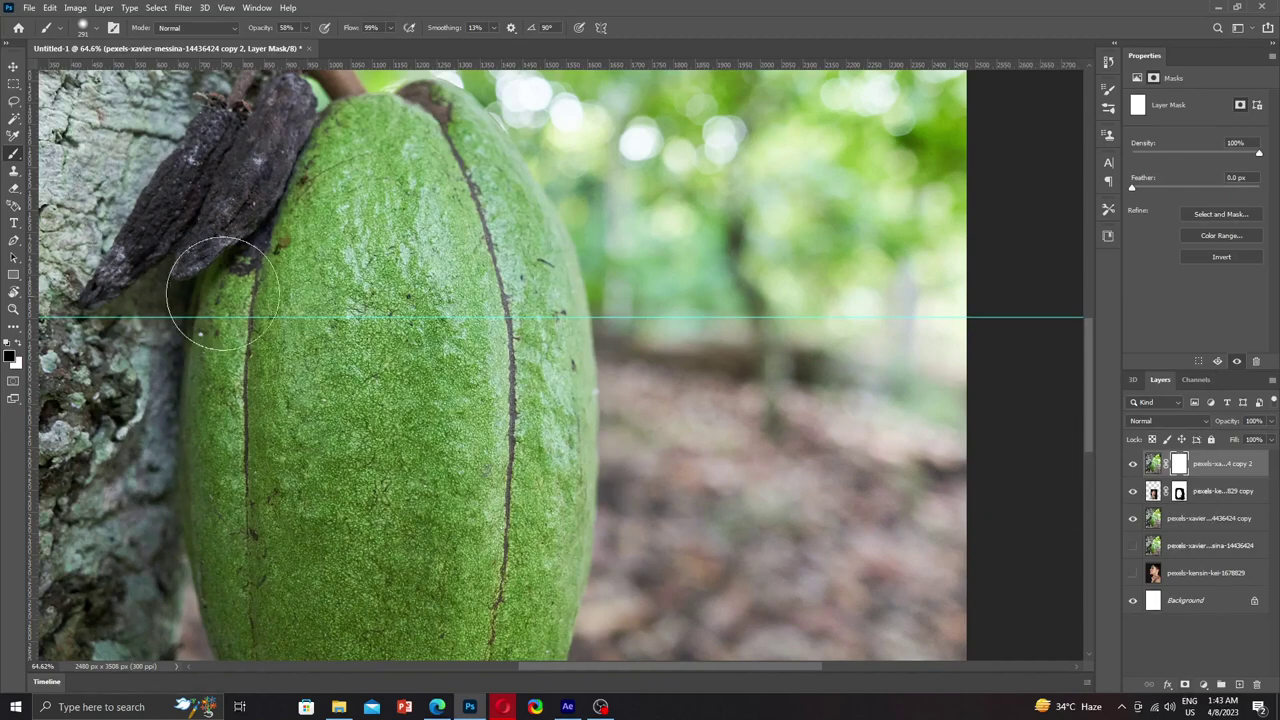
Step: Paint the top pod's mask at 58% opacity to reveal the woman's face through the pod
mouse_move(420, 165)
mouse_down()
mouse_move(410, 590)
mouse_move(450, 330)
mouse_move(500, 280)
mouse_move(500, 525)
mouse_up()
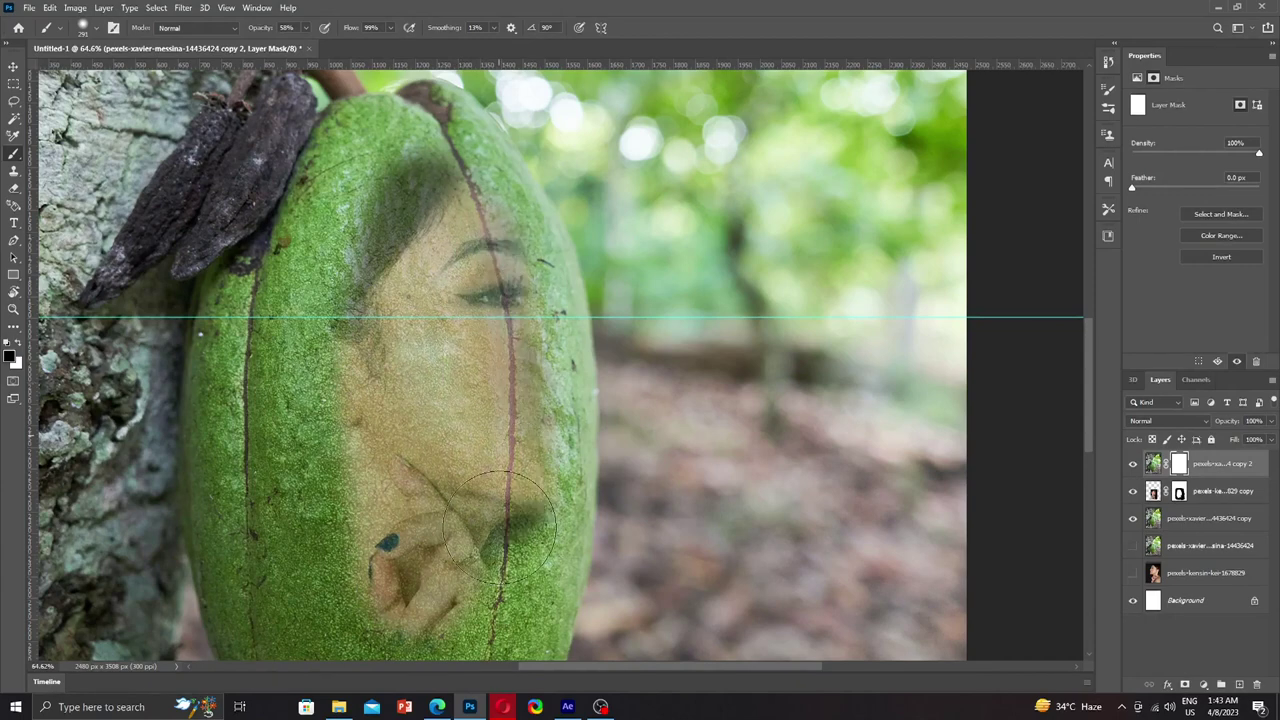
key(ctrl+BackSpace)
right_click(403, 279)
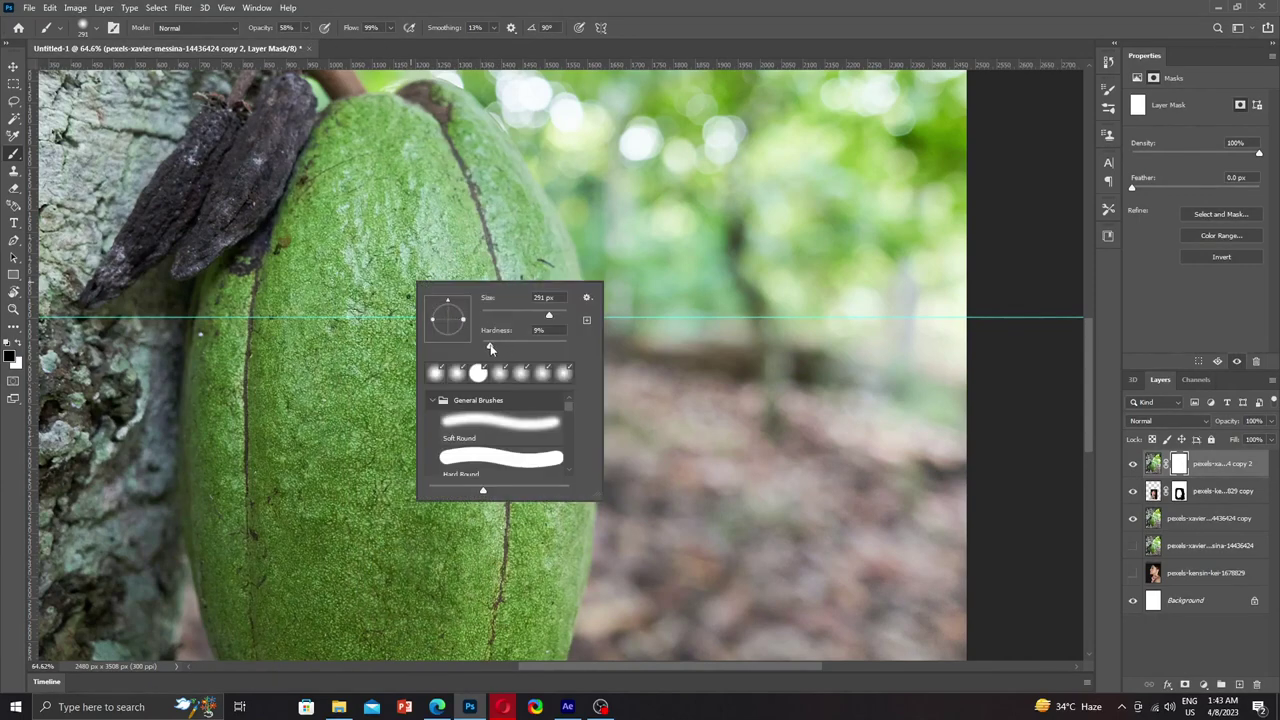
key(Return)
mouse_move(430, 230)
mouse_down()
mouse_move(430, 460)
mouse_move(503, 377)
mouse_move(450, 520)
mouse_move(420, 200)
mouse_move(380, 560)
mouse_move(455, 455)
mouse_move(495, 245)
mouse_move(531, 380)
mouse_move(486, 451)
mouse_move(510, 480)
mouse_move(486, 449)
mouse_move(489, 467)
mouse_up()
scroll(489, 467, down, 2)
scroll(466, 457, down, 2)
scroll(466, 371, down, 1)
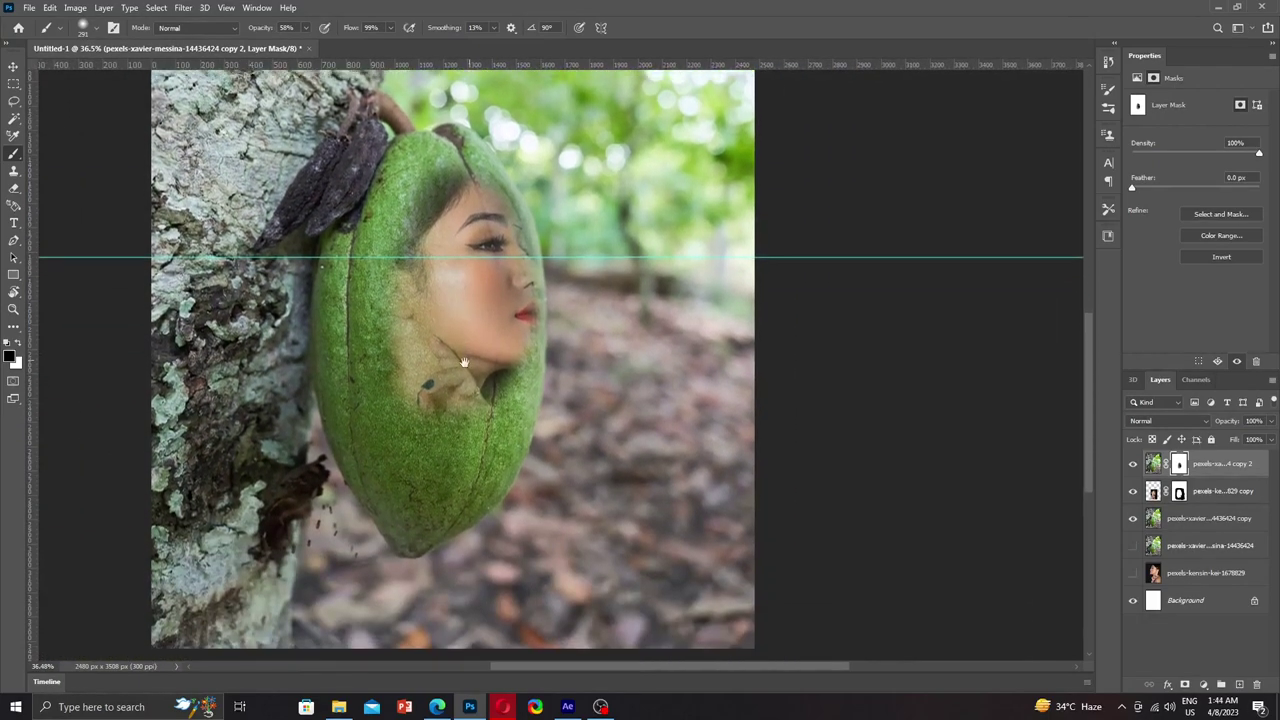
Step: Reveal her hand, eyes and dark hair, then fade the pod's lower-right edge near the hand
mouse_move(463, 395)
mouse_down()
mouse_move(450, 465)
mouse_move(435, 340)
mouse_move(437, 440)
mouse_up()
drag(491, 207, 504, 311)
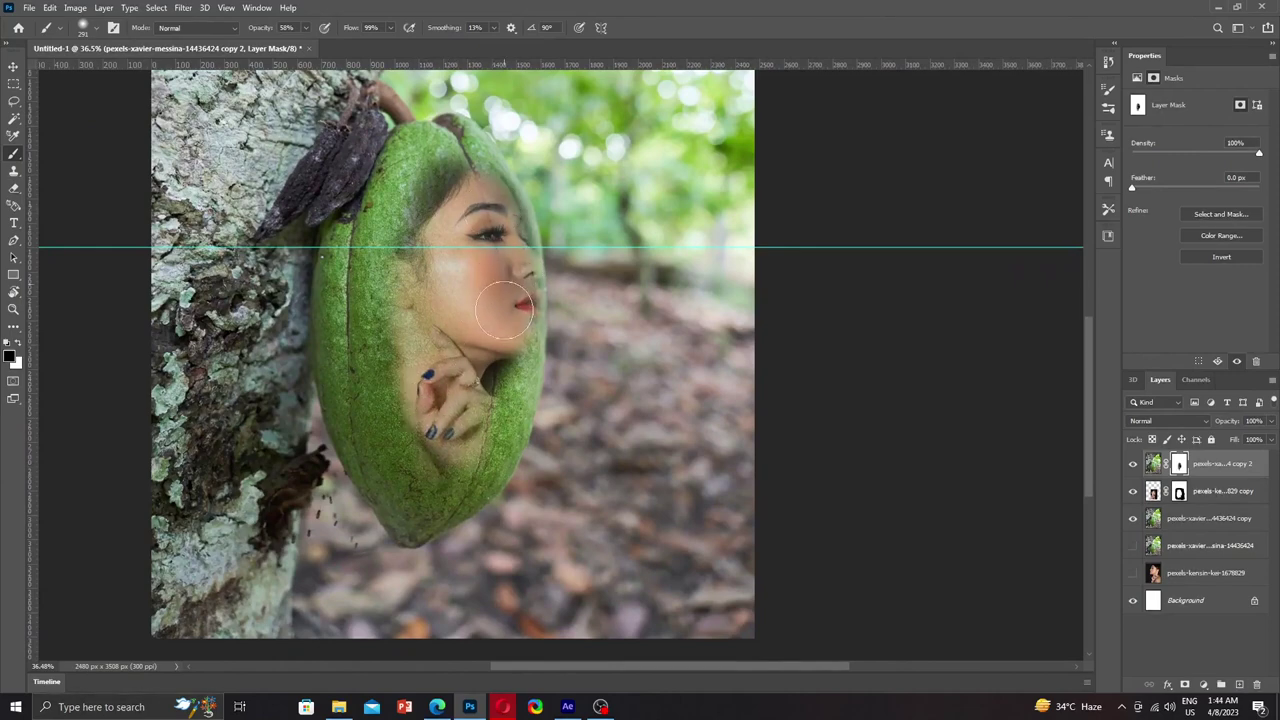
drag(465, 380, 465, 412)
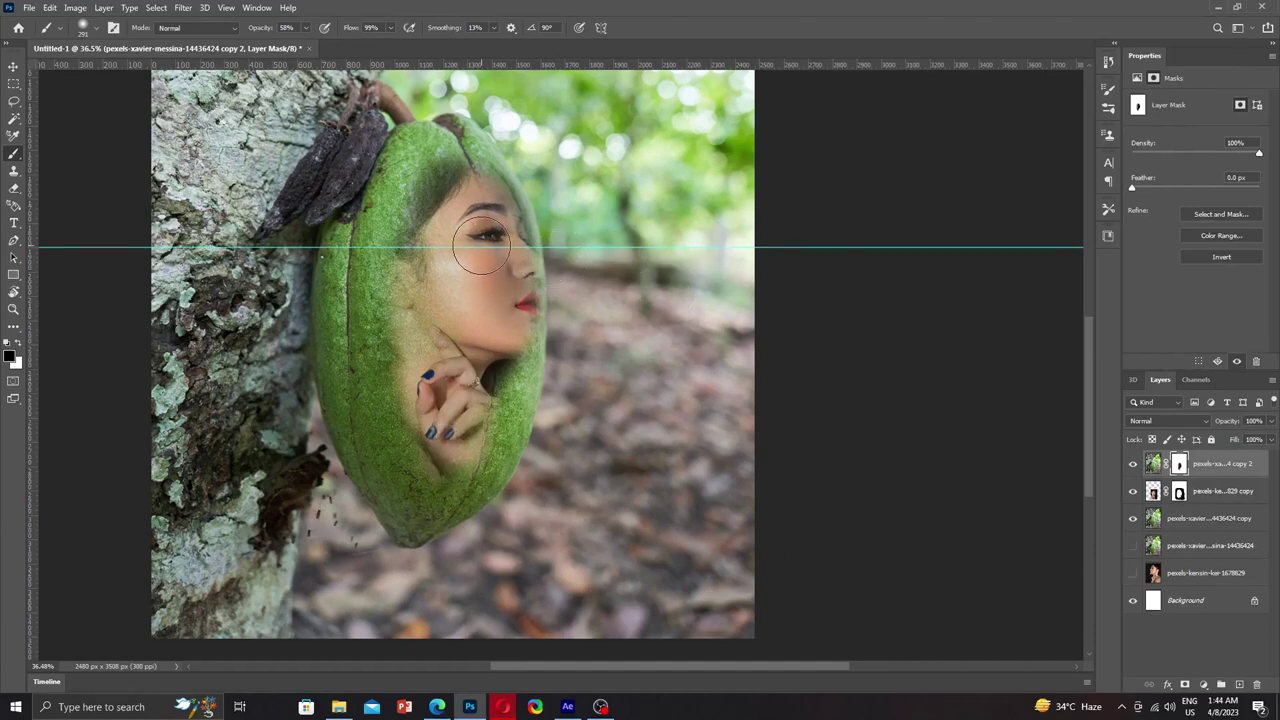
drag(450, 175, 415, 230)
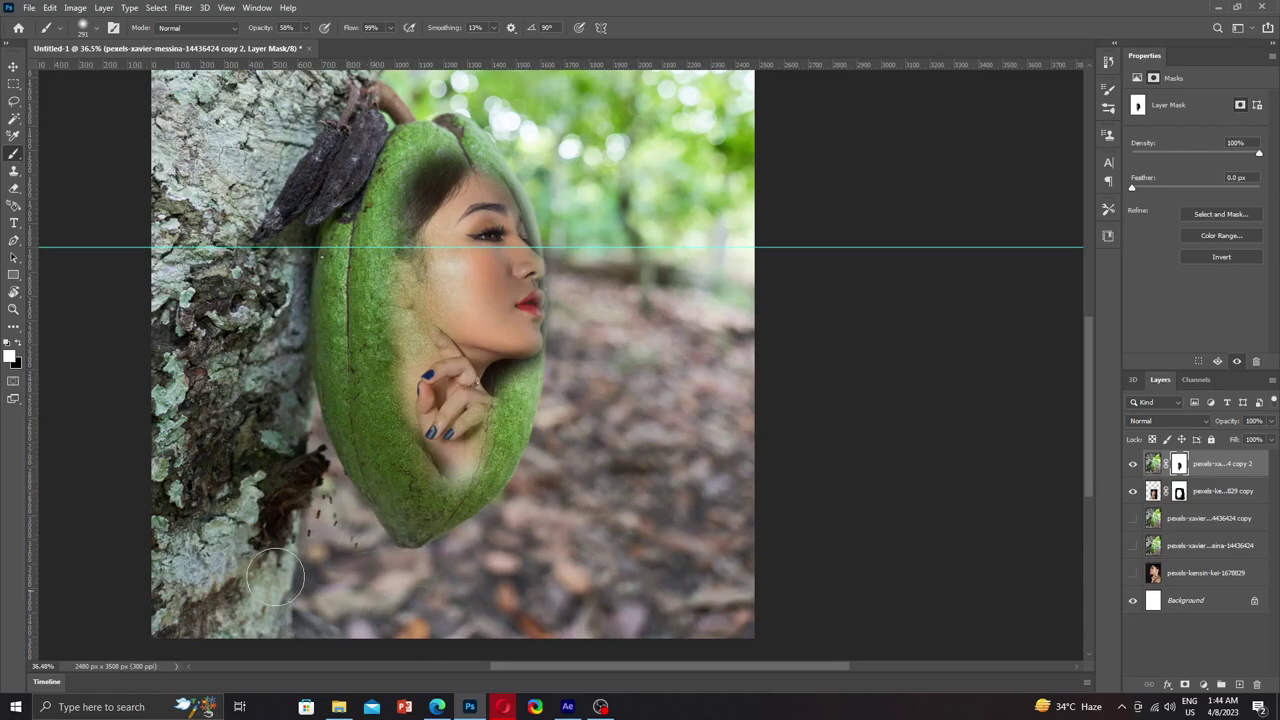
click(17, 343)
drag(247, 524, 393, 594)
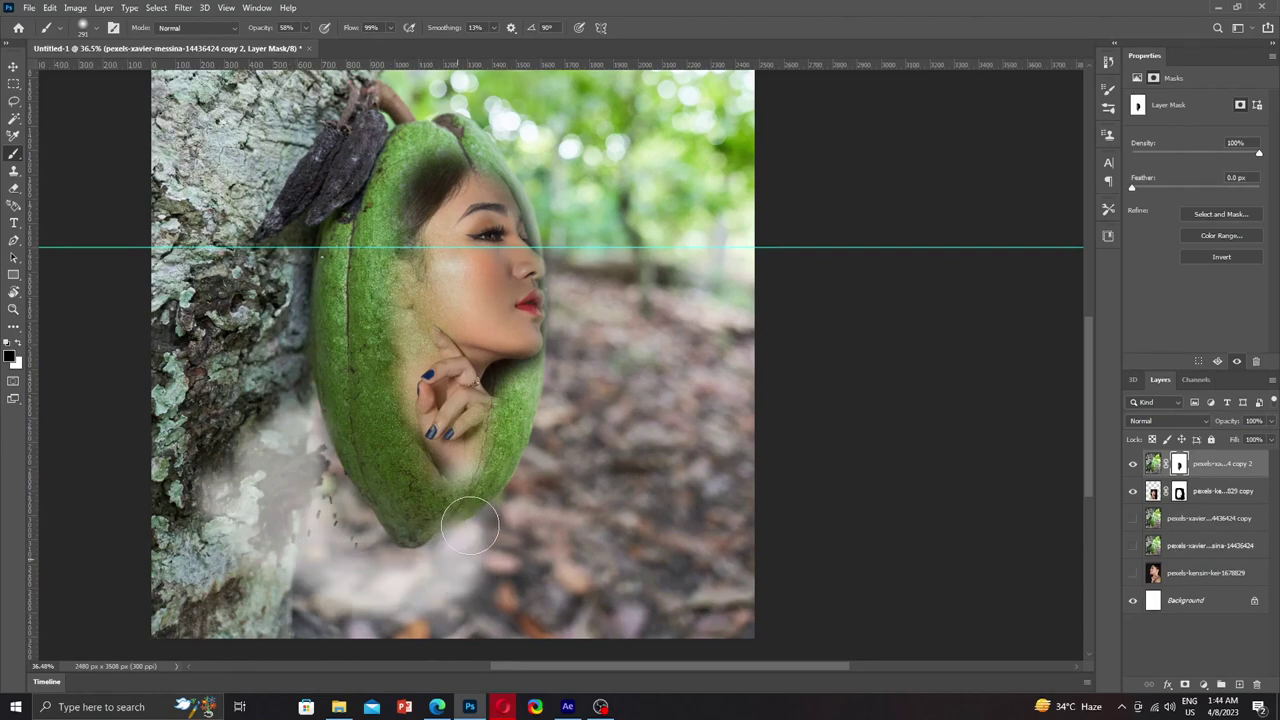
key(ctrl+z)
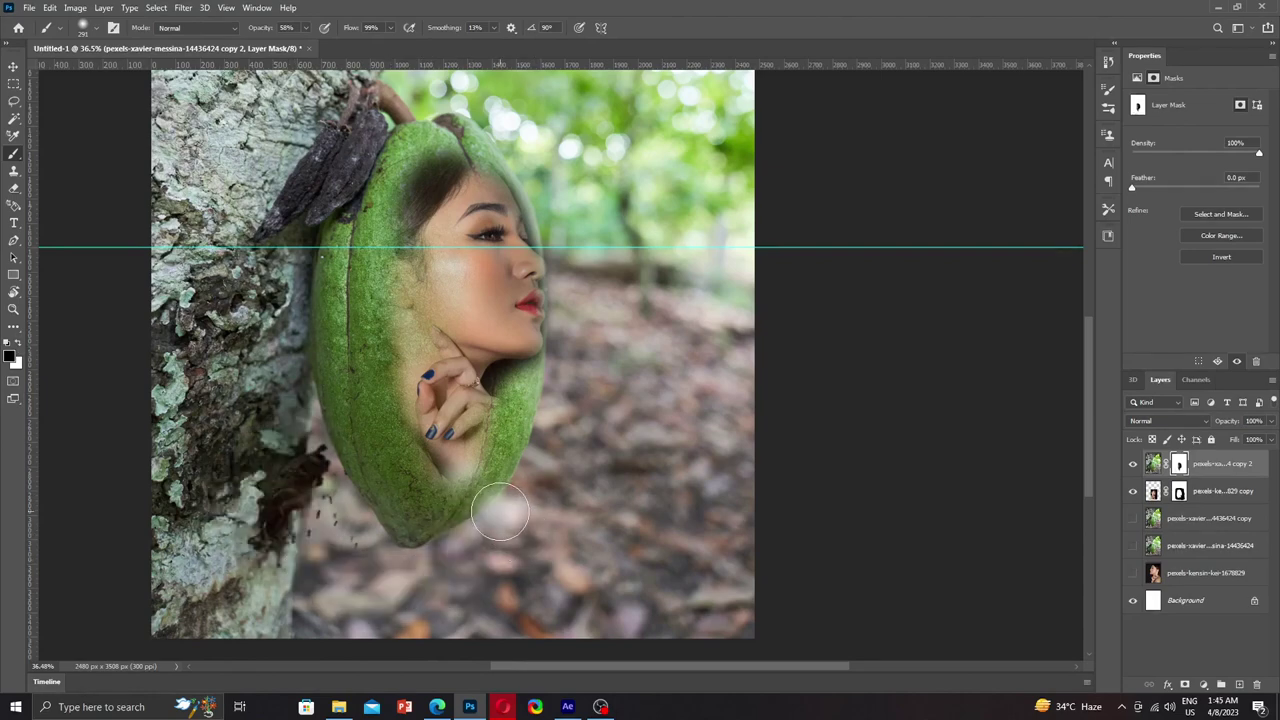
drag(508, 475, 538, 443)
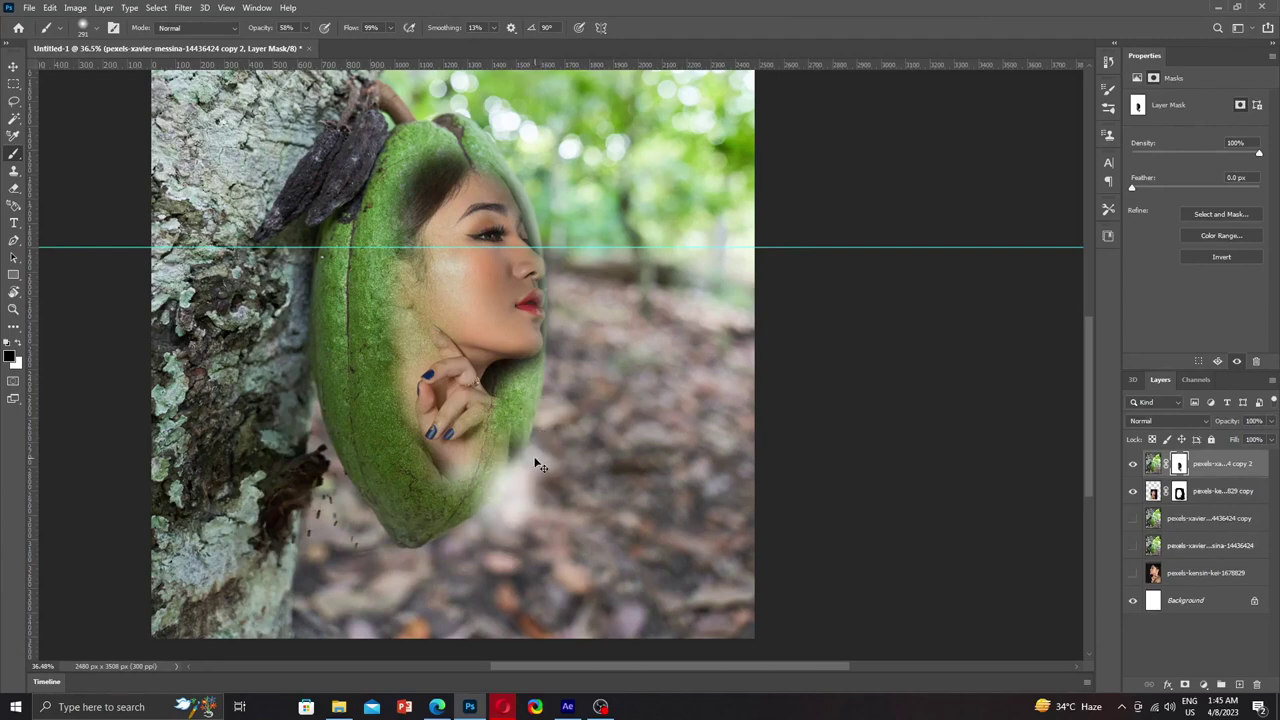
click(1153, 495)
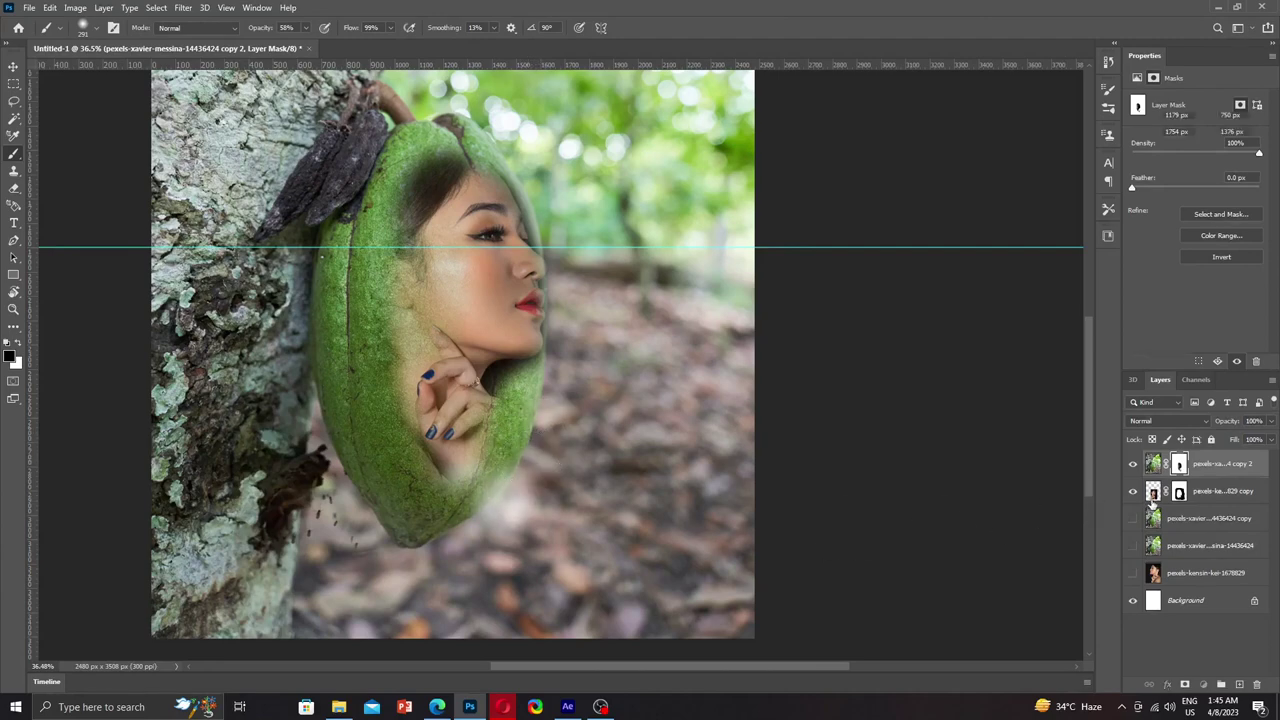
Step: Try Select Subject on the portrait layer, then check the Pen tool's path options
click(160, 8)
click(185, 160)
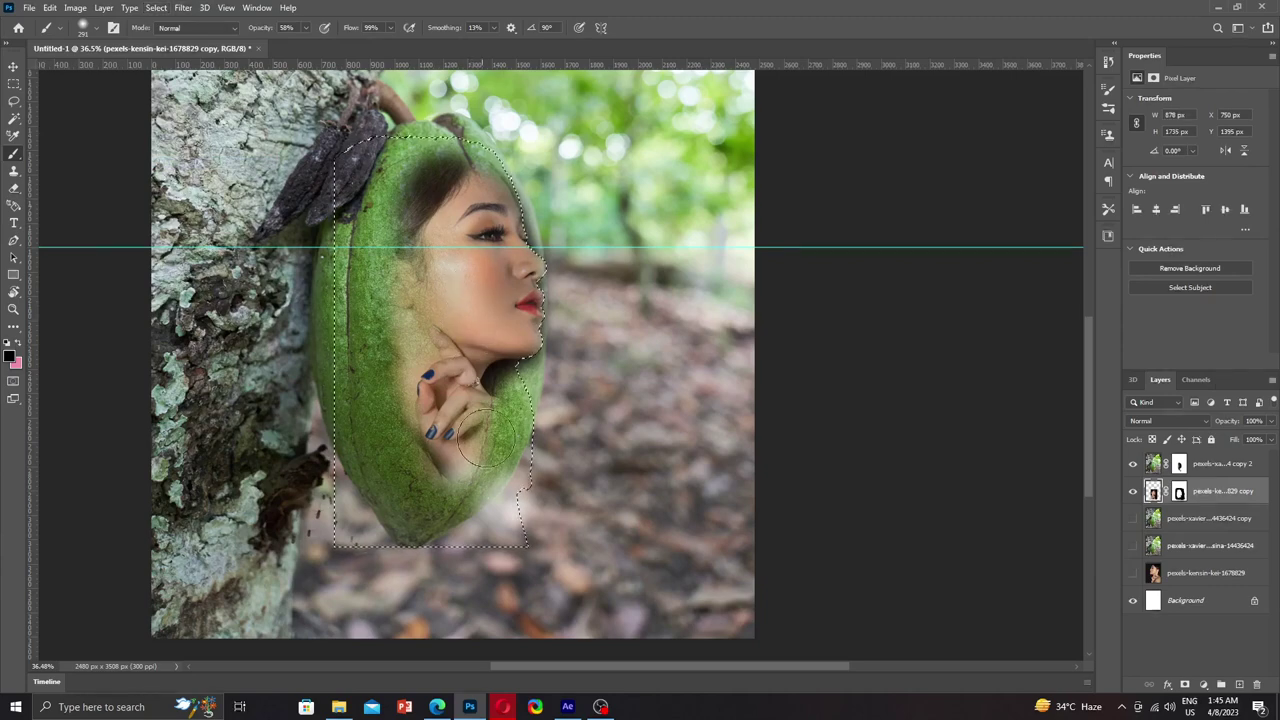
right_click(412, 380)
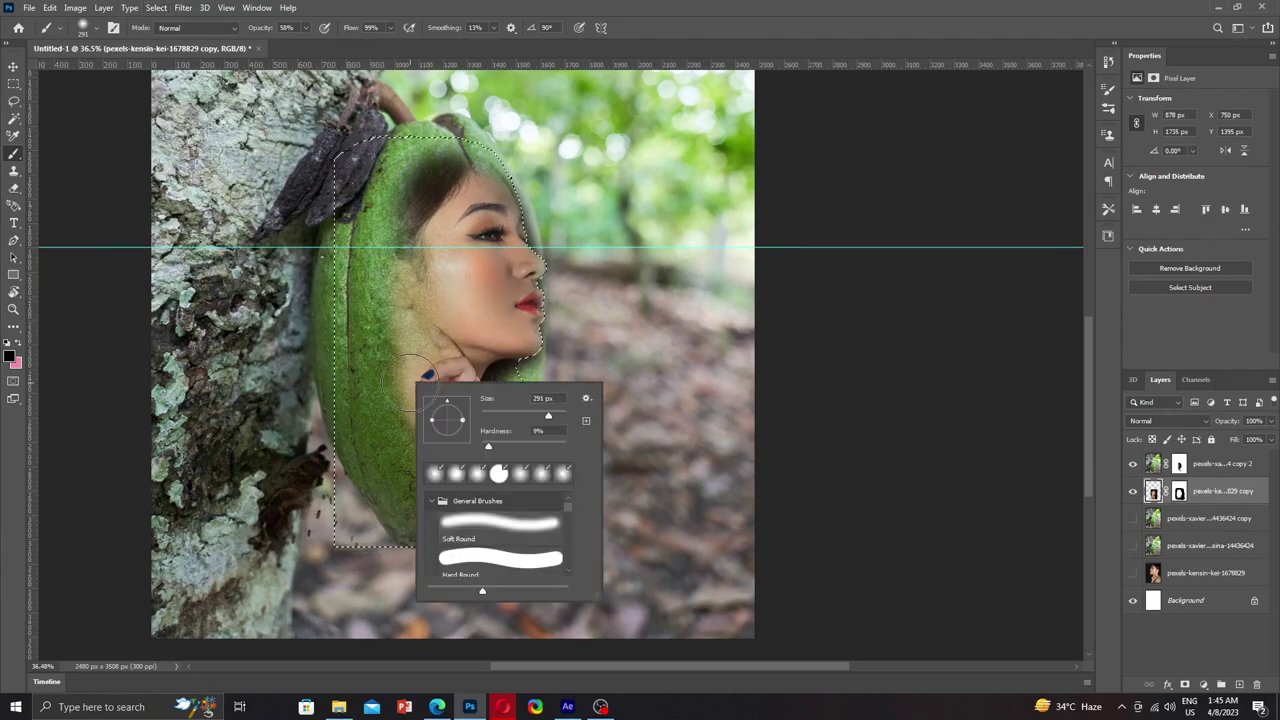
click(408, 350)
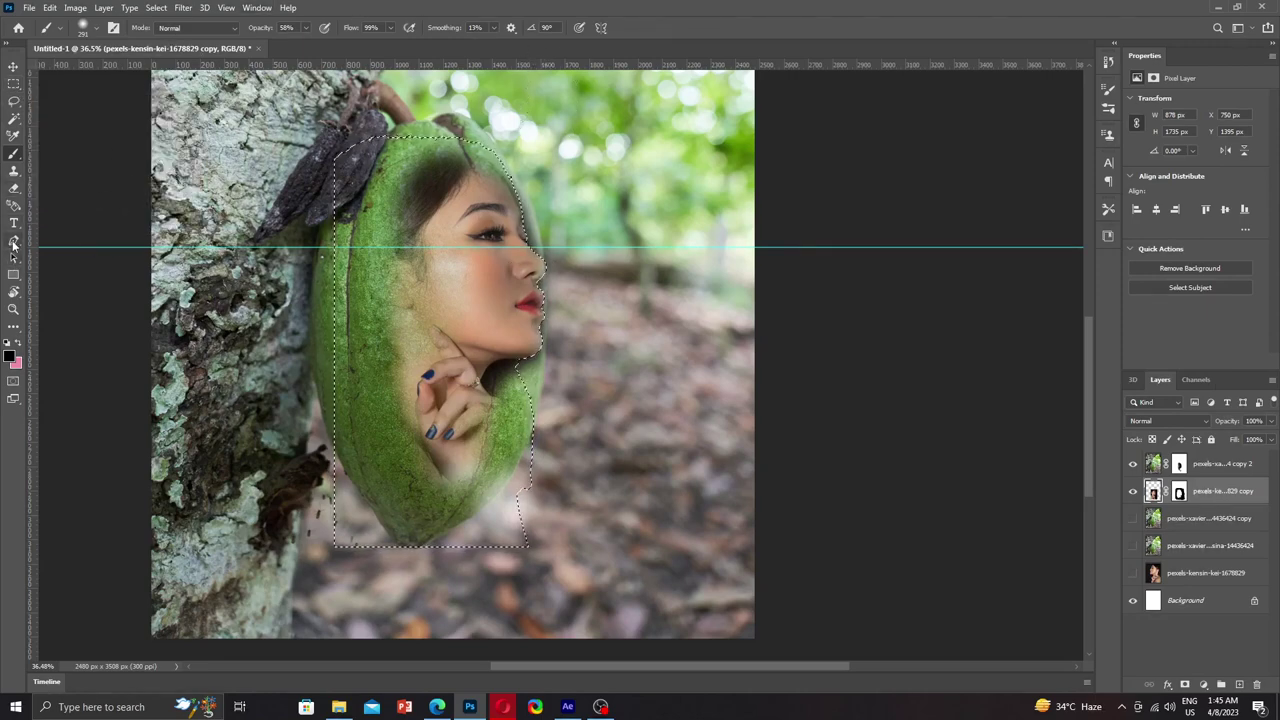
click(13, 242)
right_click(424, 270)
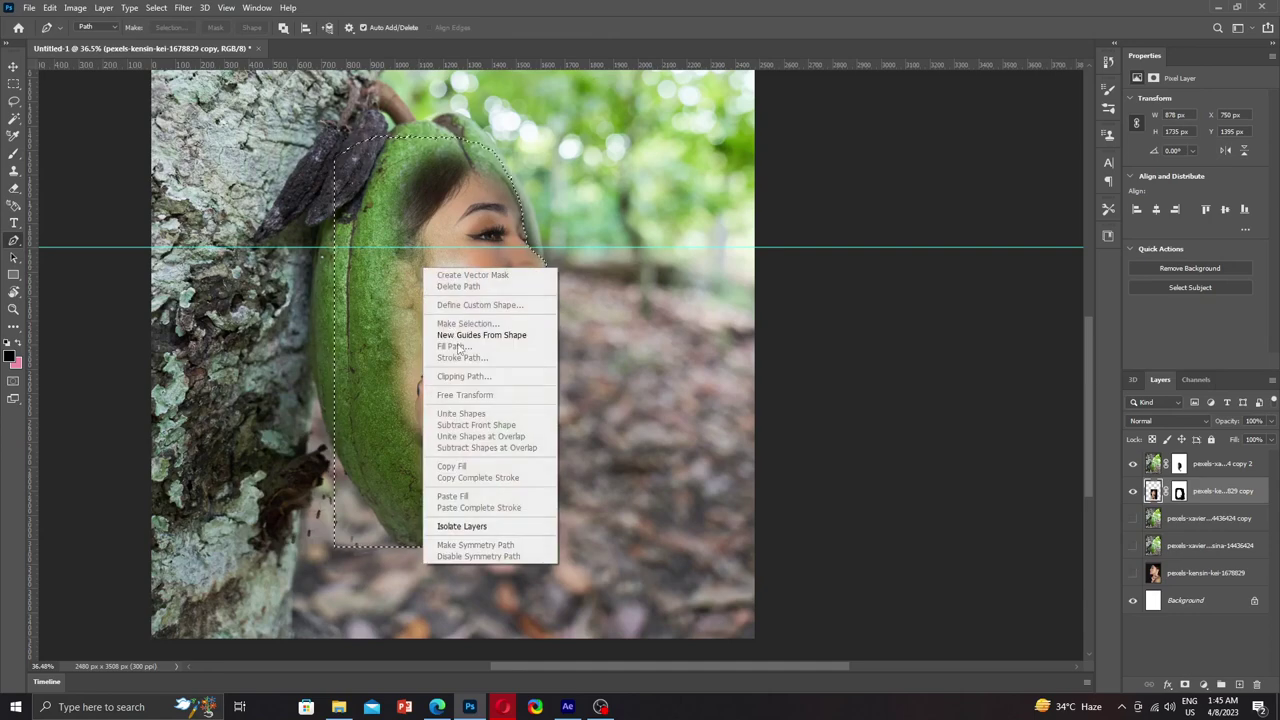
click(490, 336)
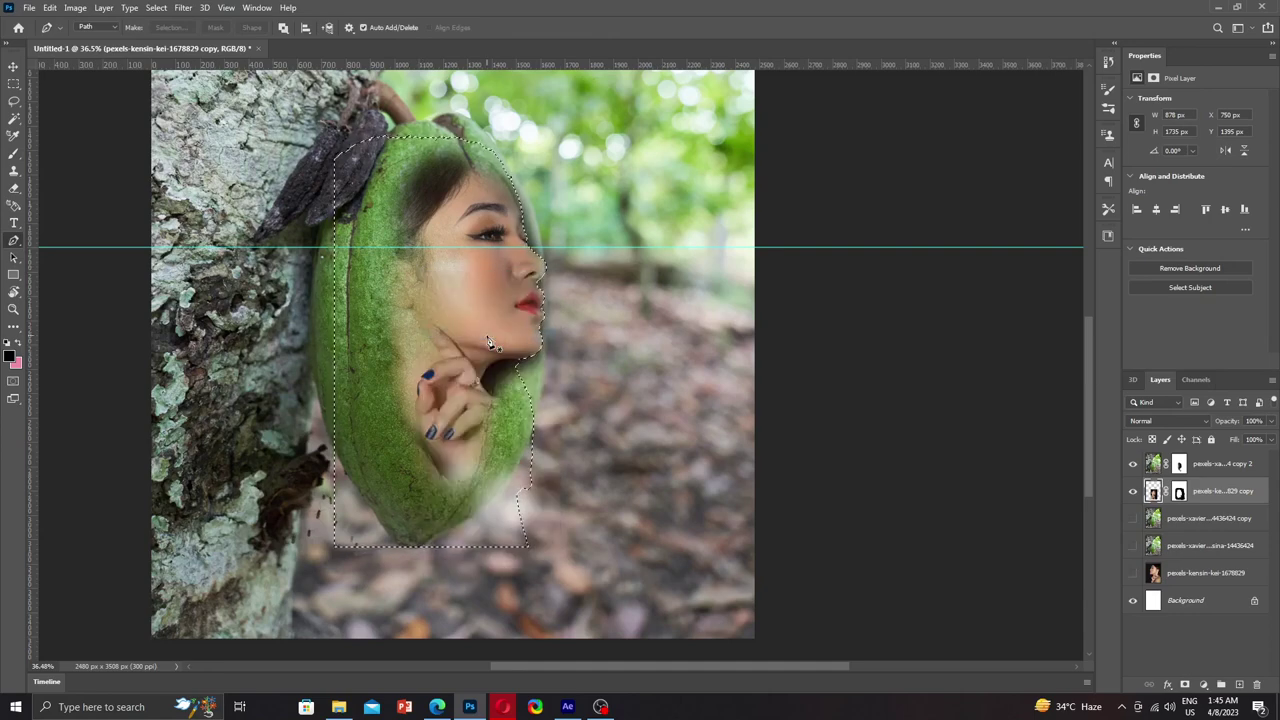
right_click(488, 341)
click(428, 345)
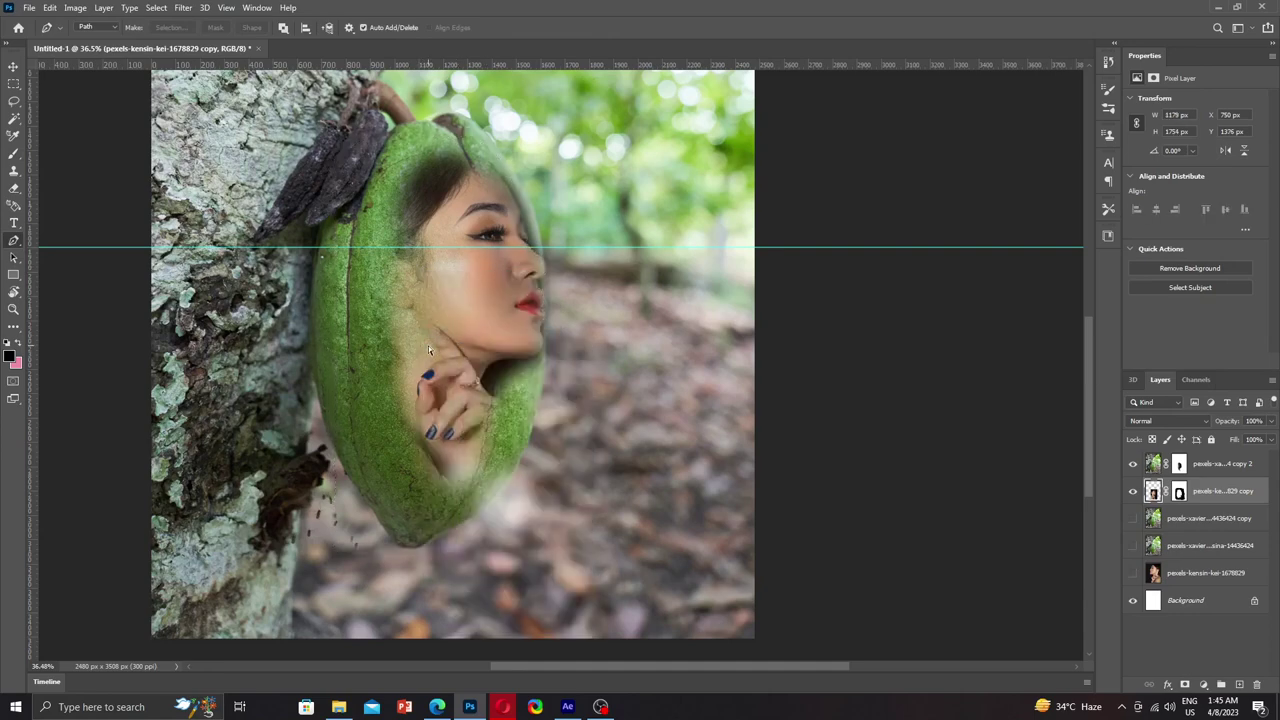
Step: Load the portrait layer's content as a selection and run Select Subject again
ctrl+click(1155, 494)
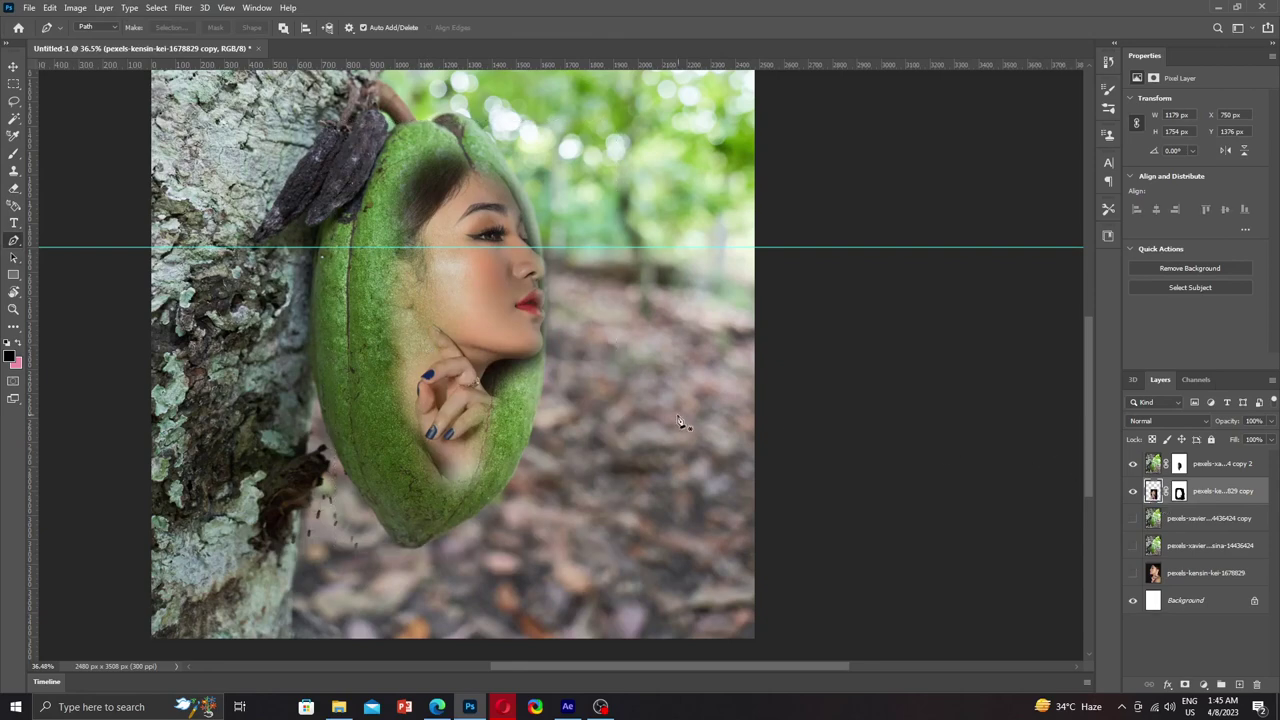
click(156, 8)
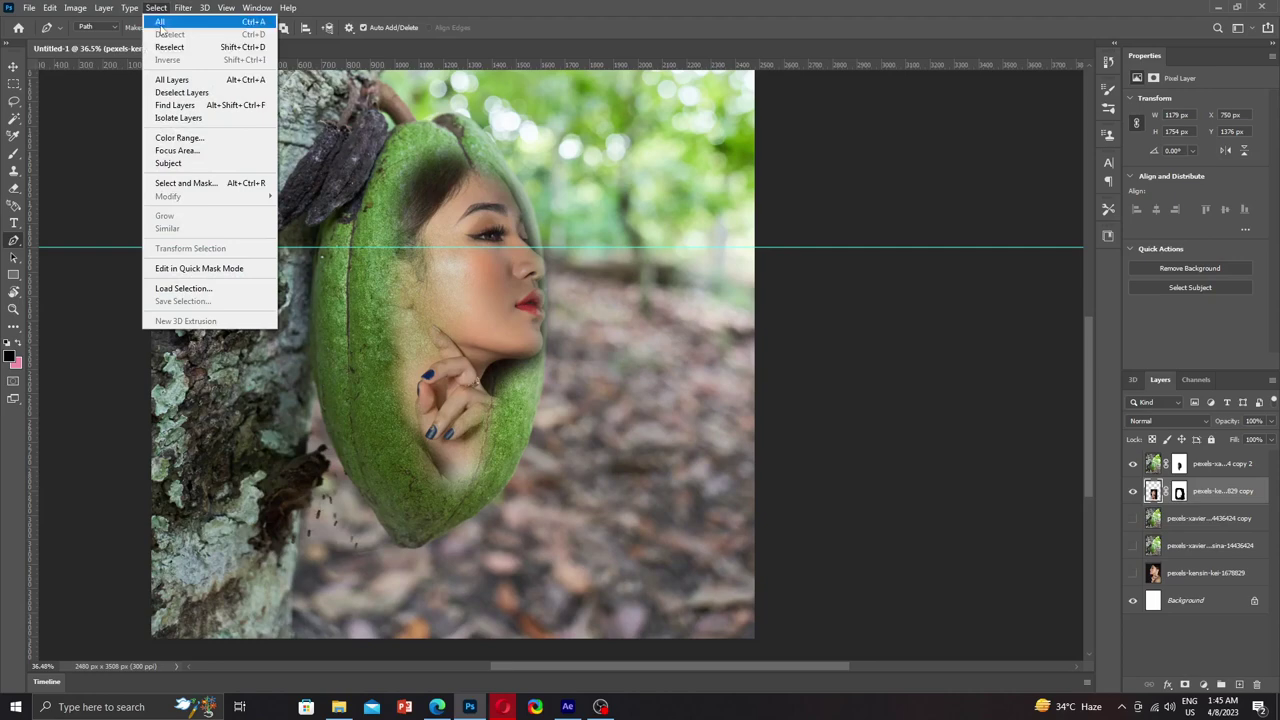
click(200, 162)
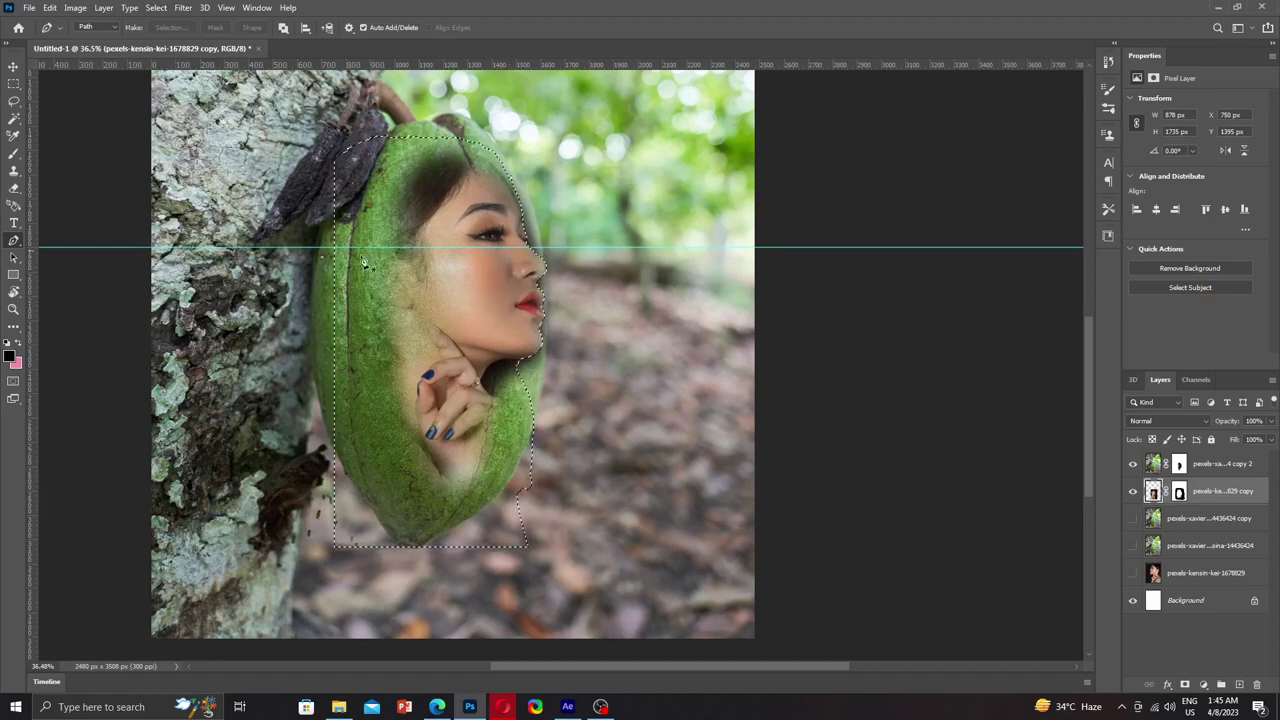
click(13, 84)
Step: Switch to Quick Selection, invert the selection, and reduce it to the area right of the face
click(14, 120)
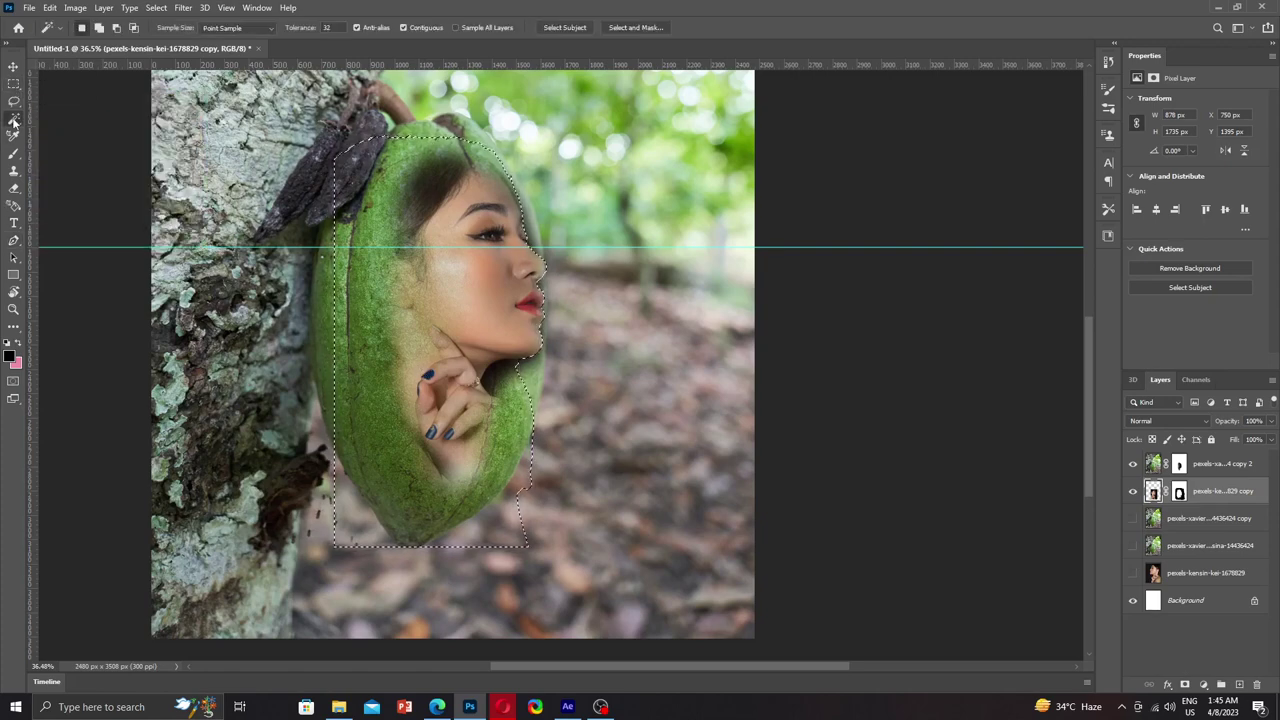
right_click(14, 120)
click(70, 157)
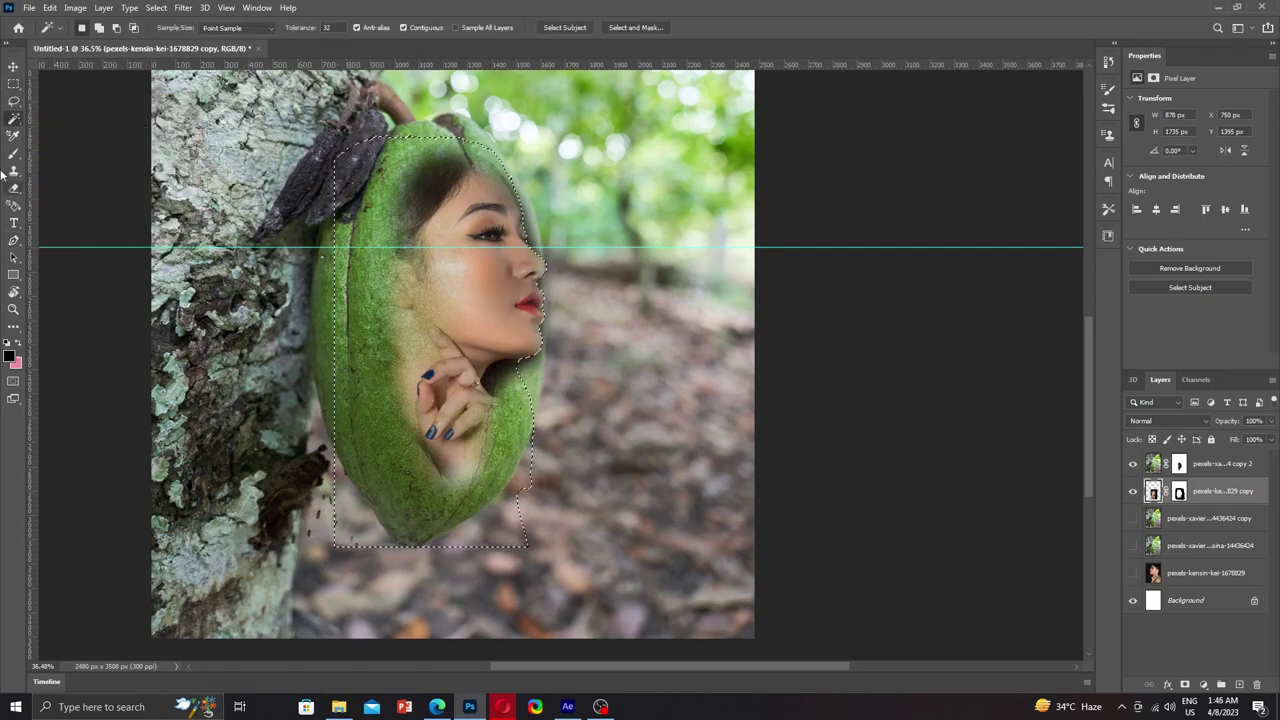
right_click(14, 120)
click(60, 131)
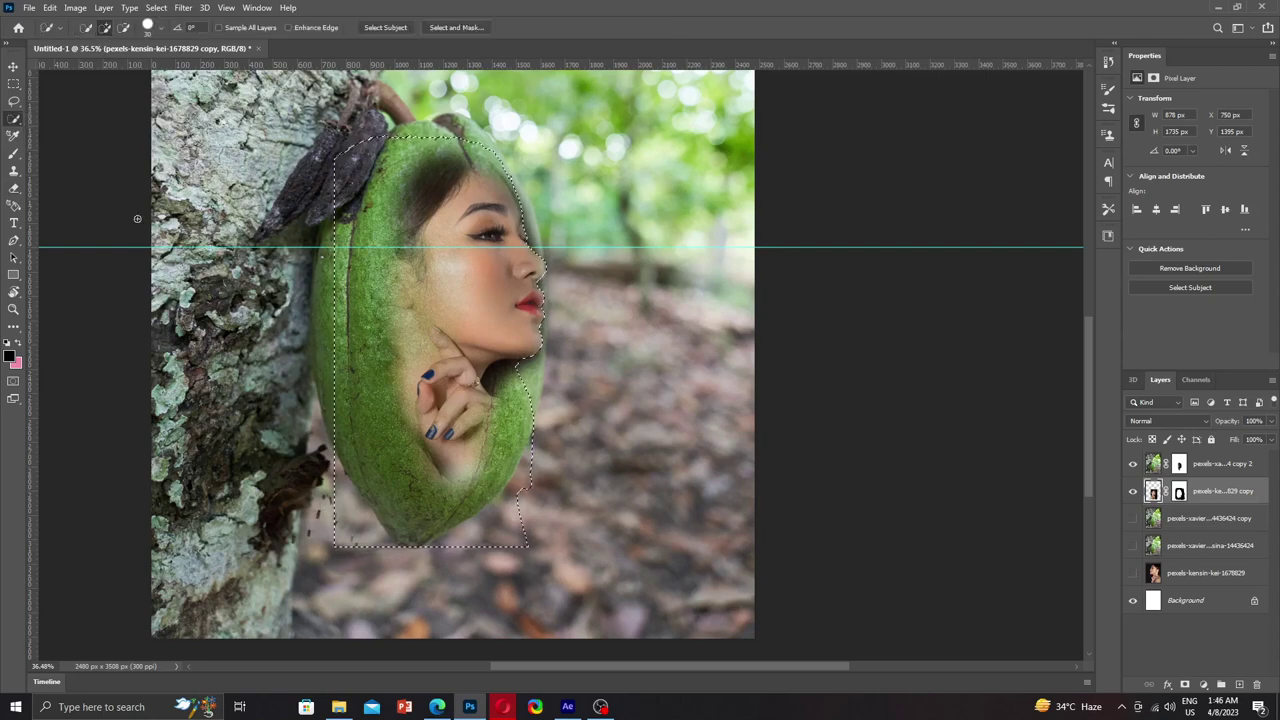
right_click(503, 464)
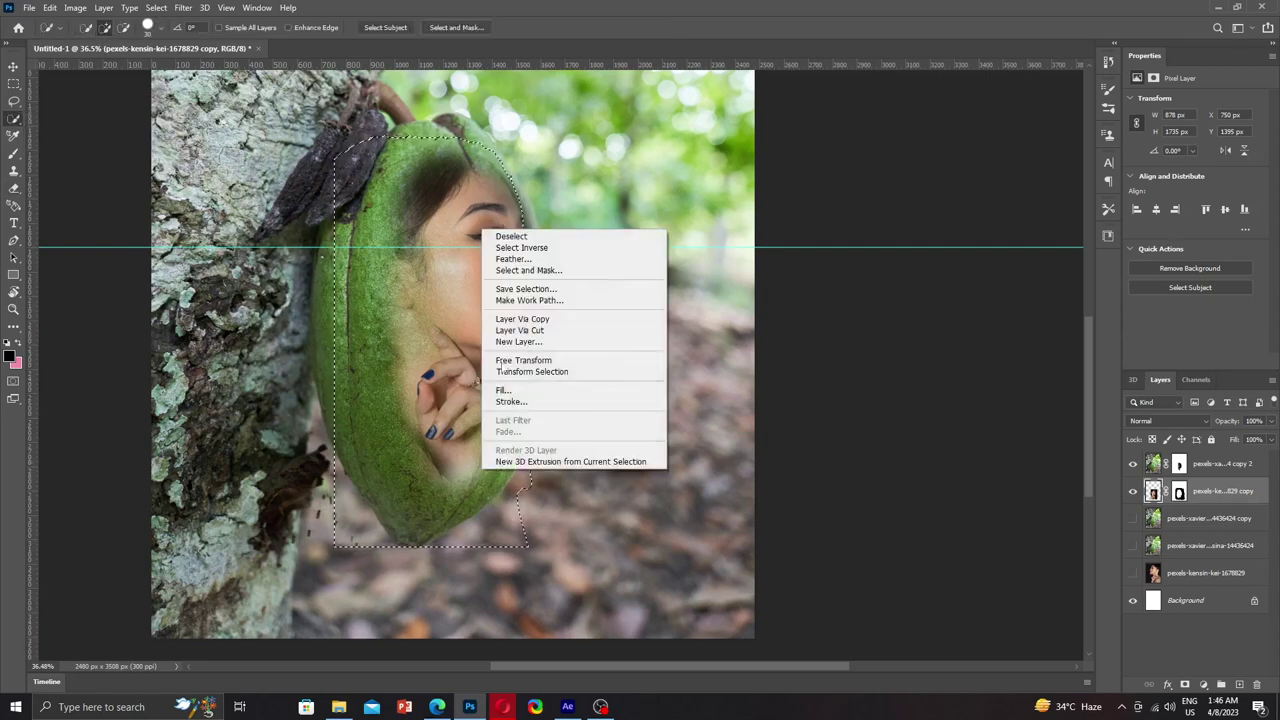
click(524, 248)
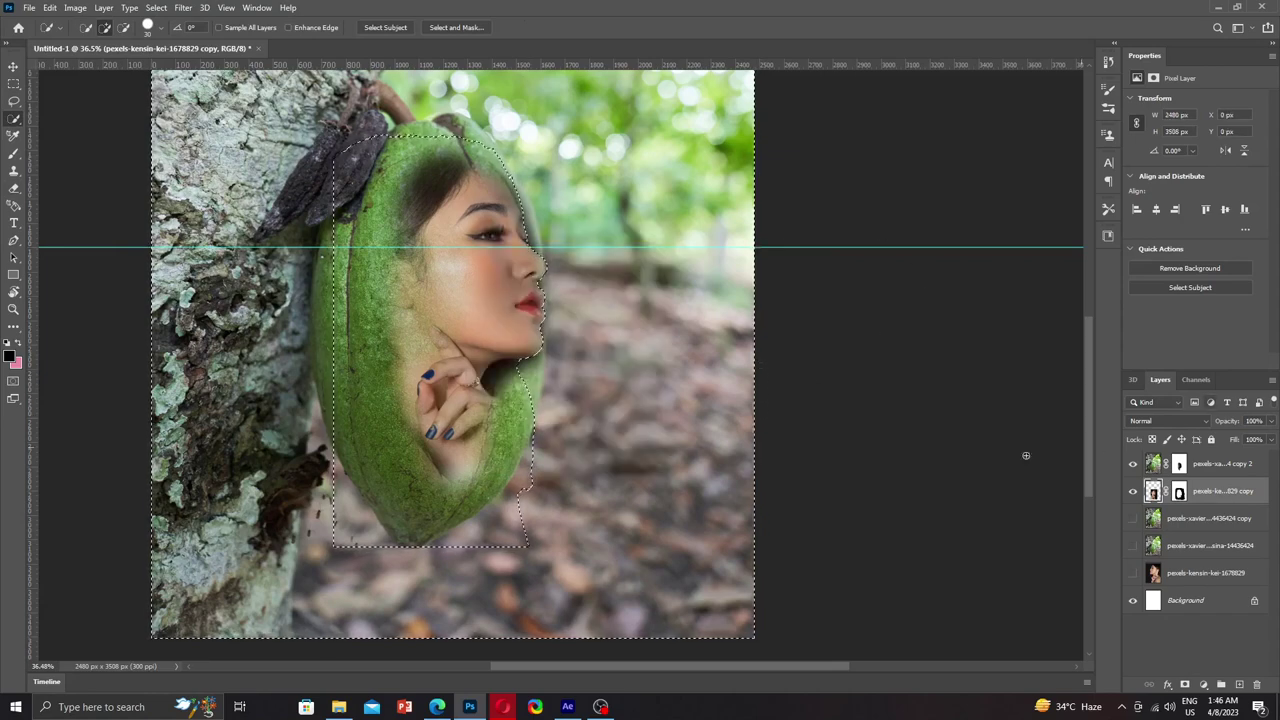
right_click(479, 319)
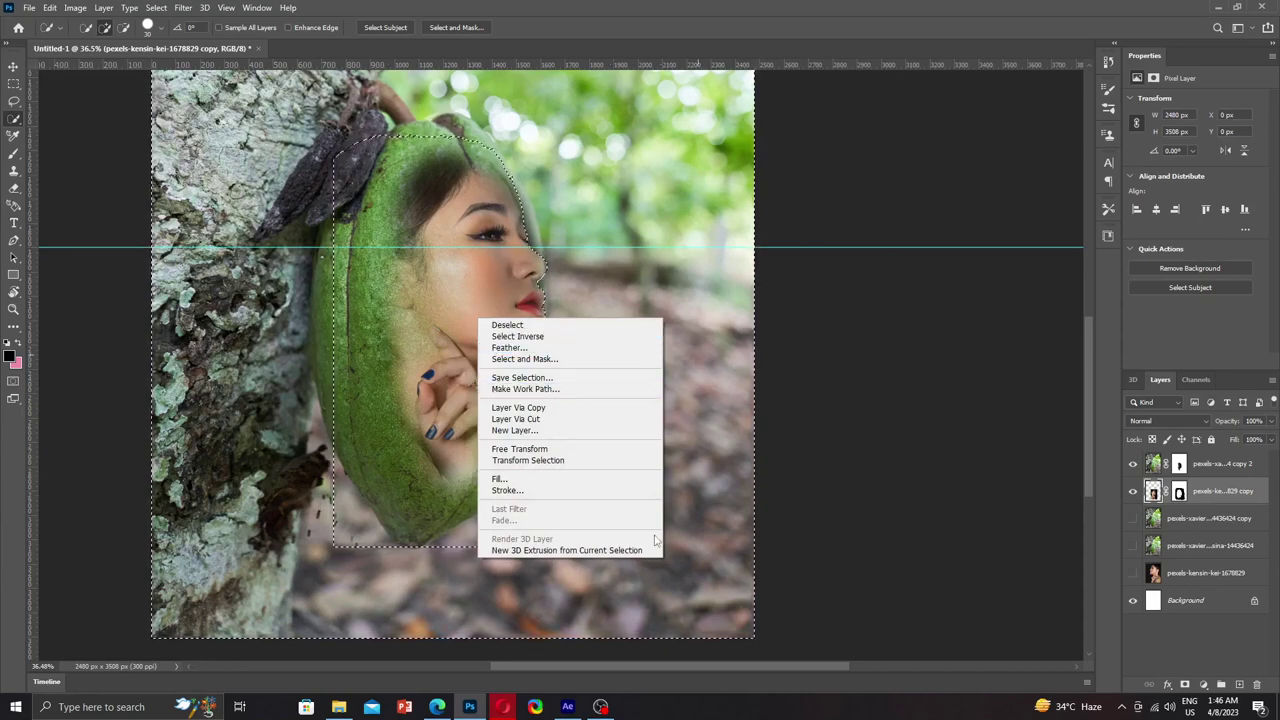
click(456, 559)
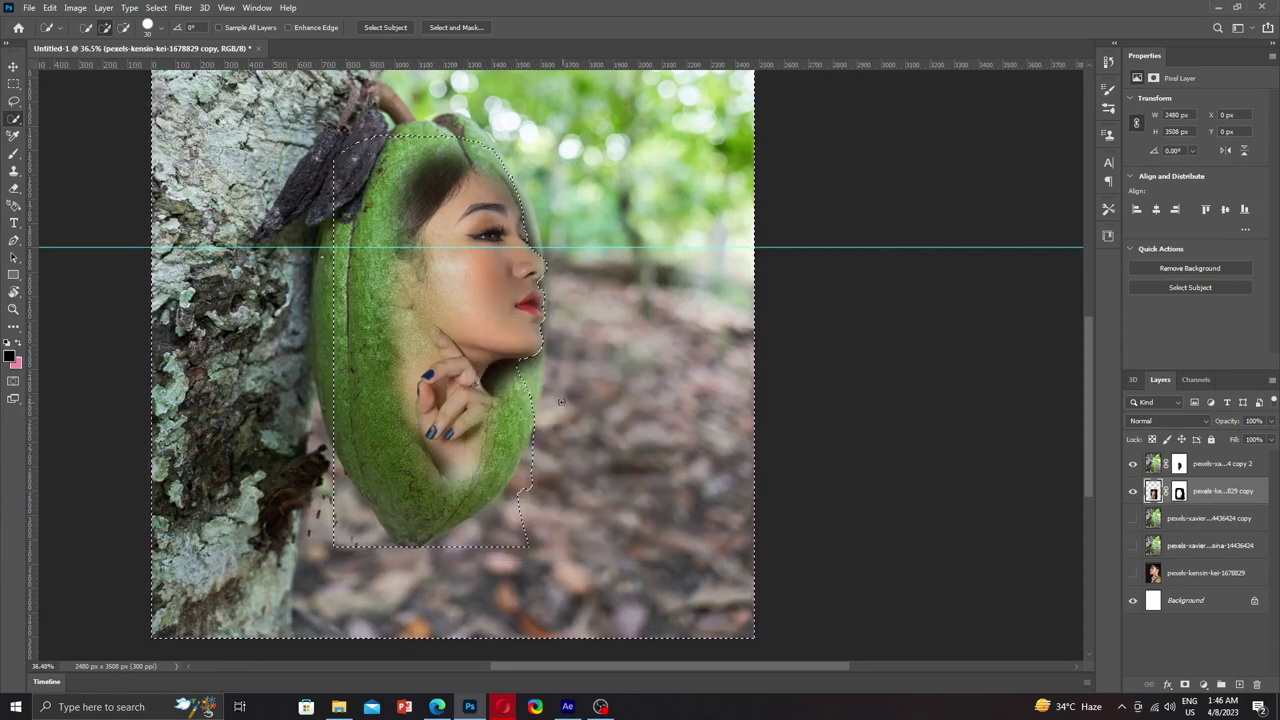
click(525, 498)
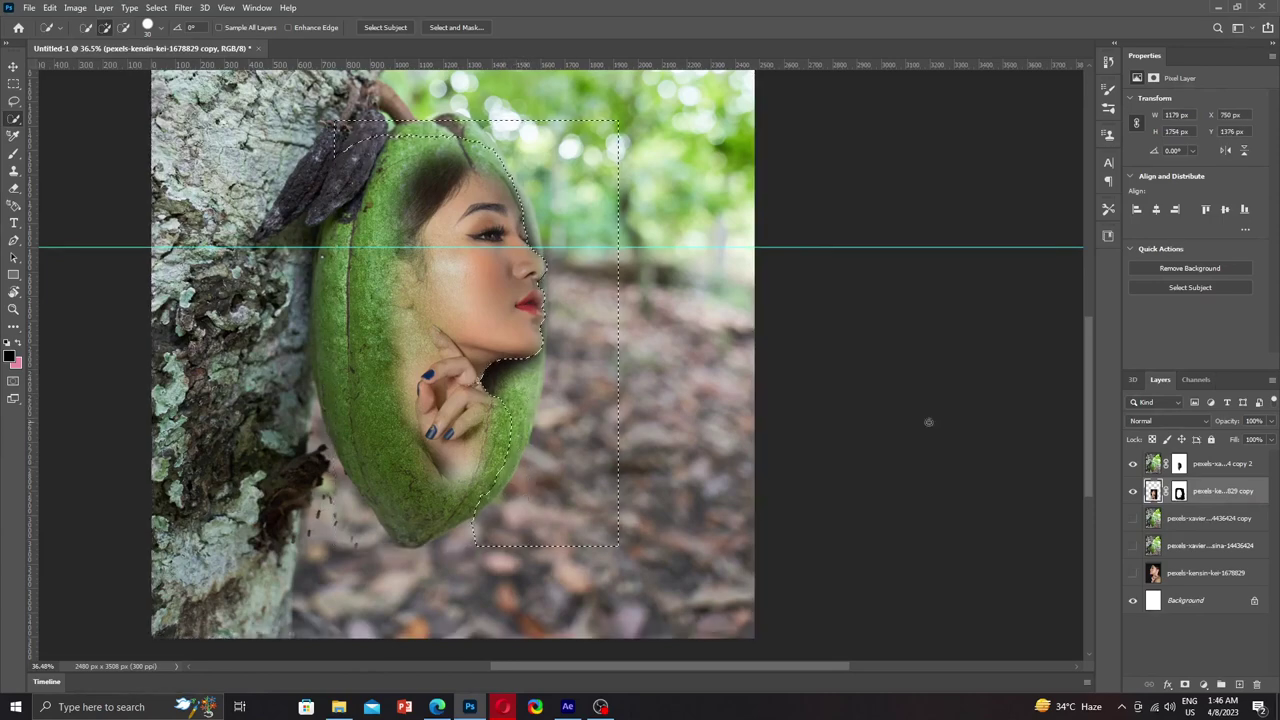
Step: Paint the top pod layer's mask with the Brush to reveal the area right of the face
click(1158, 520)
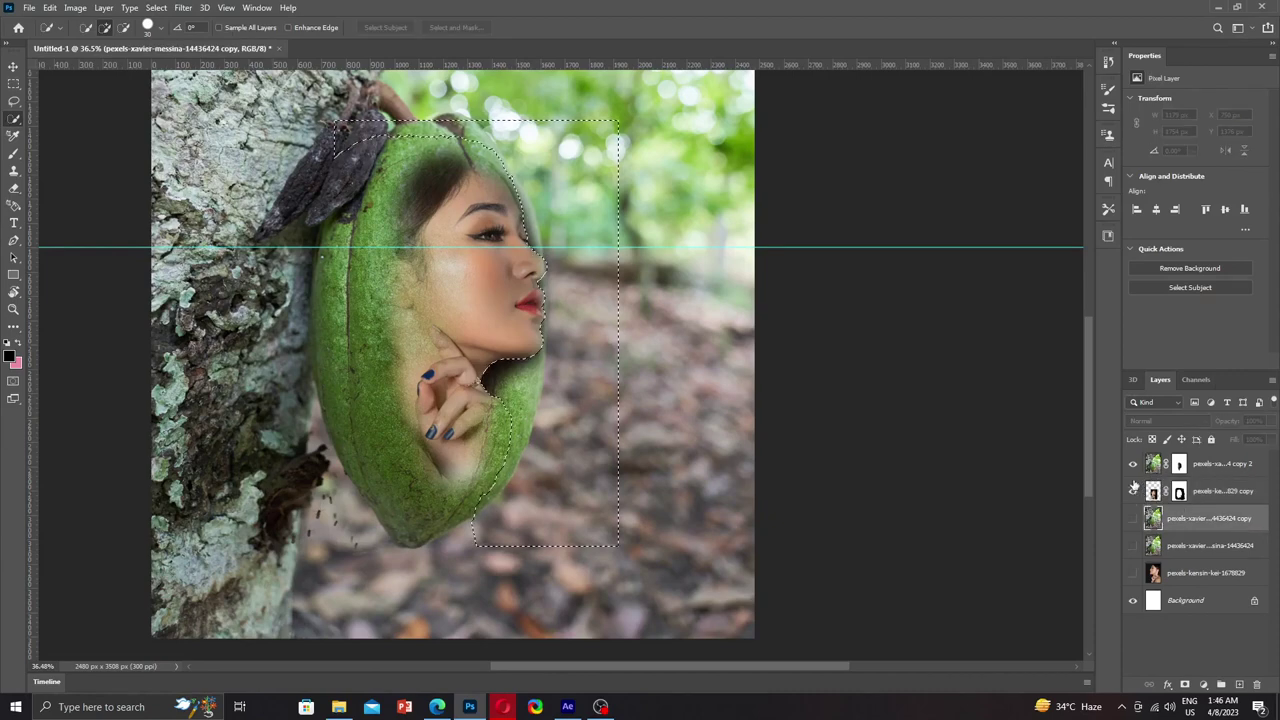
click(1151, 466)
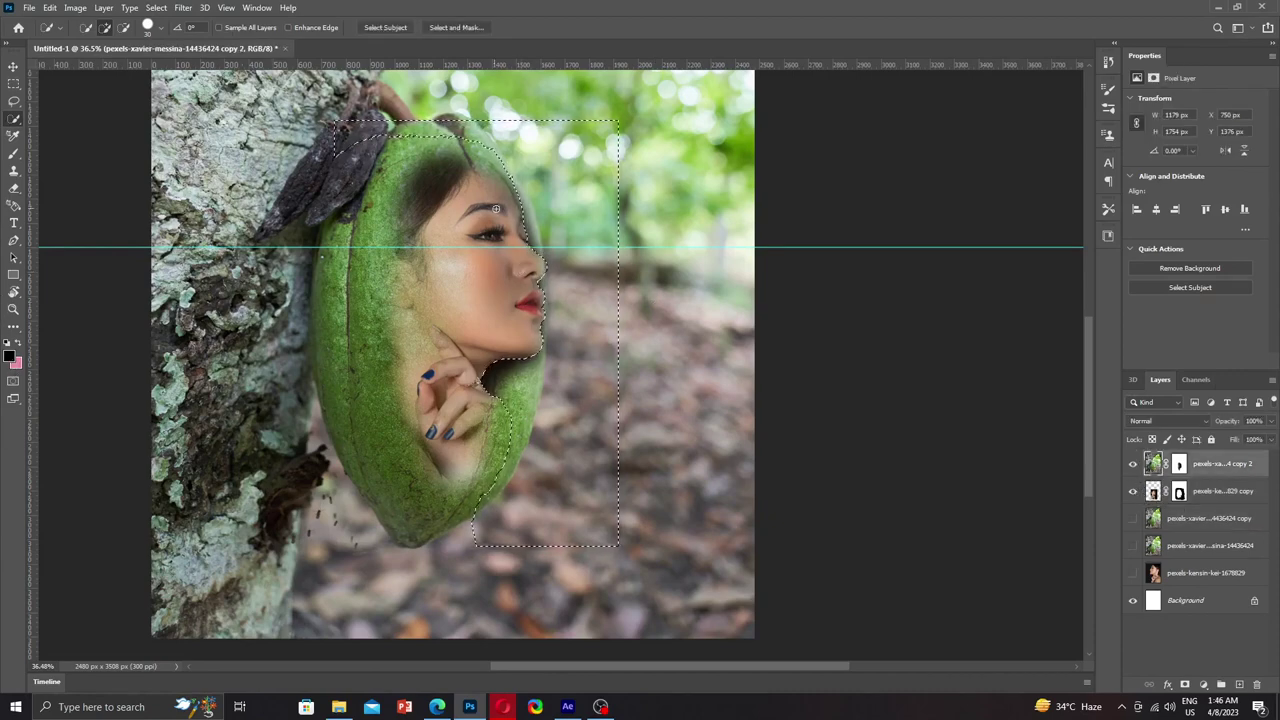
key(b)
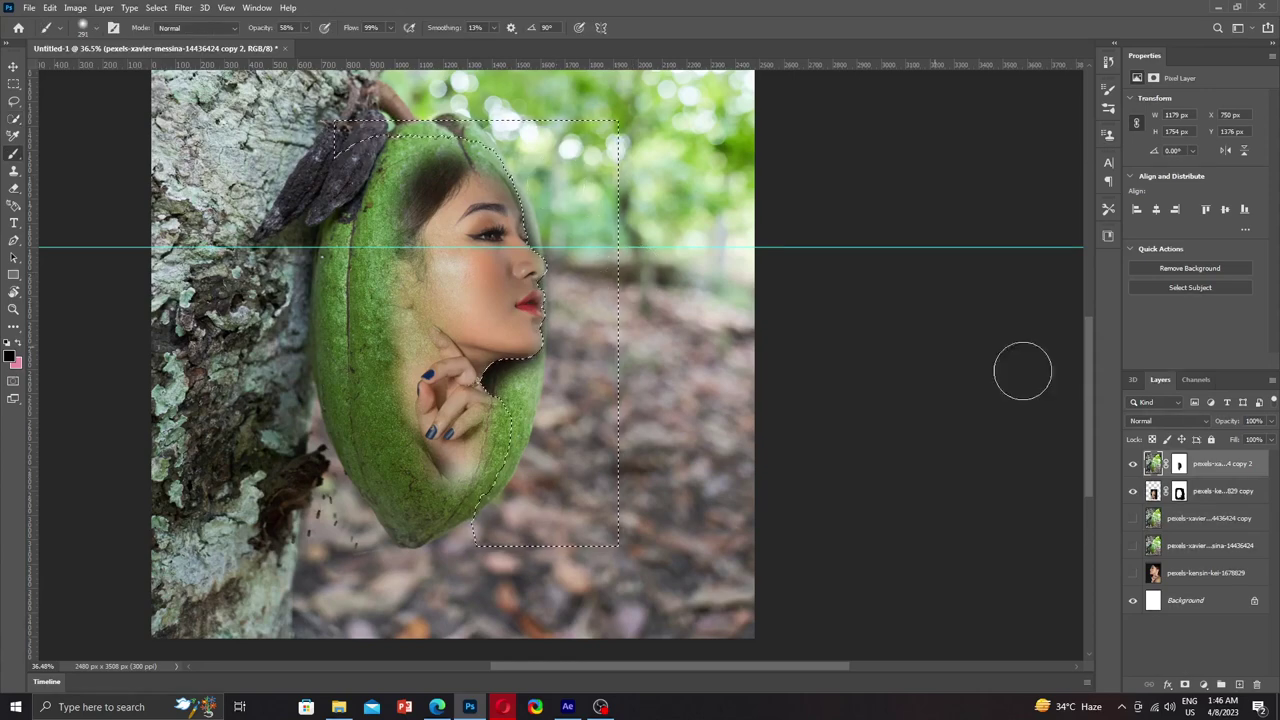
click(1181, 463)
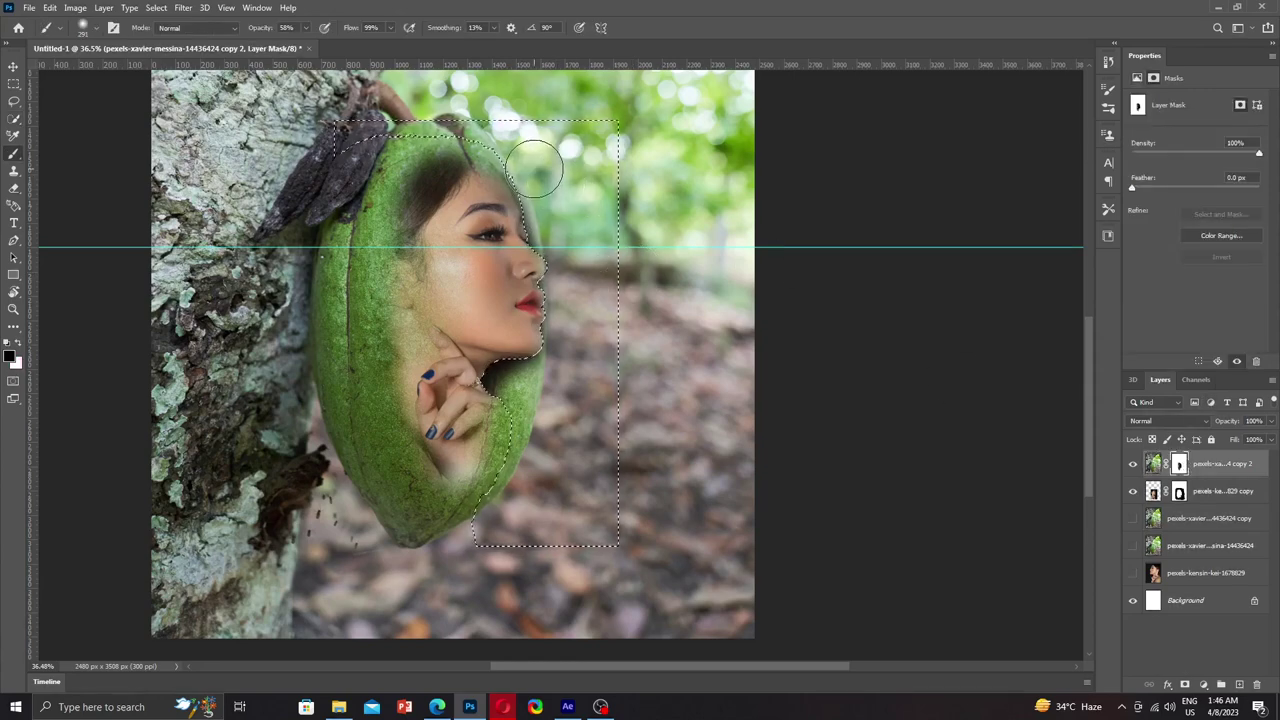
mouse_move(561, 240)
mouse_down()
mouse_move(519, 388)
mouse_move(543, 380)
mouse_move(528, 389)
mouse_move(526, 470)
mouse_move(505, 505)
mouse_move(471, 522)
mouse_move(520, 510)
mouse_move(507, 511)
mouse_up()
Step: Undo the last strokes and paint away the pod's right edge beside the hand
right_click(537, 437)
right_click(563, 400)
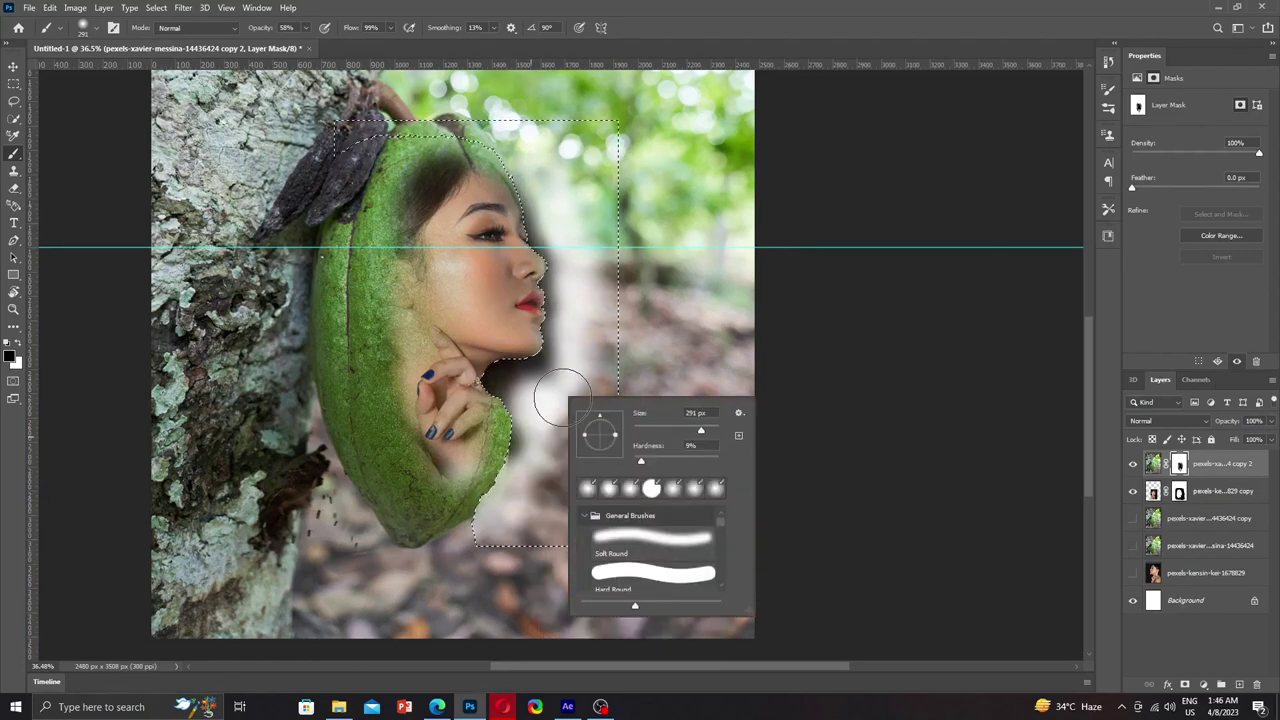
key(Escape)
key(ctrl+z)
key(ctrl+z)
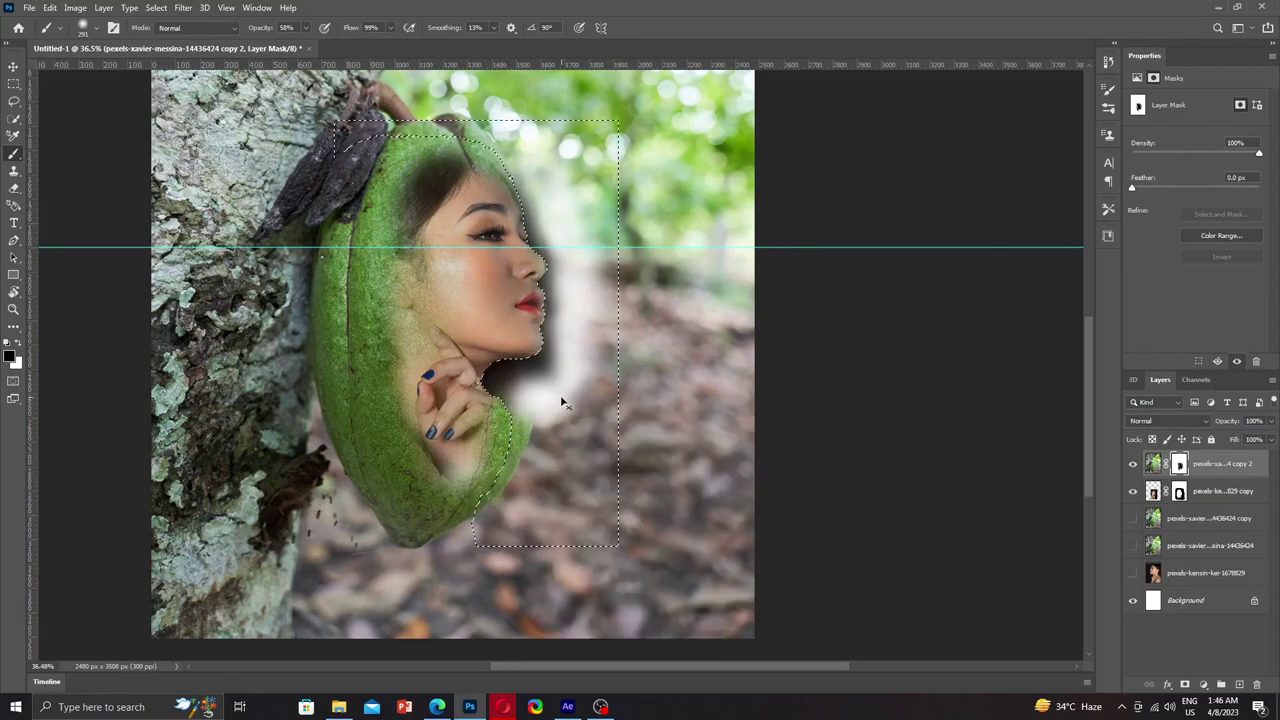
mouse_move(543, 400)
mouse_down()
mouse_move(551, 449)
mouse_move(545, 428)
mouse_move(600, 343)
mouse_move(590, 520)
mouse_move(600, 491)
mouse_move(570, 143)
mouse_move(651, 100)
mouse_move(594, 129)
mouse_move(578, 178)
mouse_move(586, 286)
mouse_up()
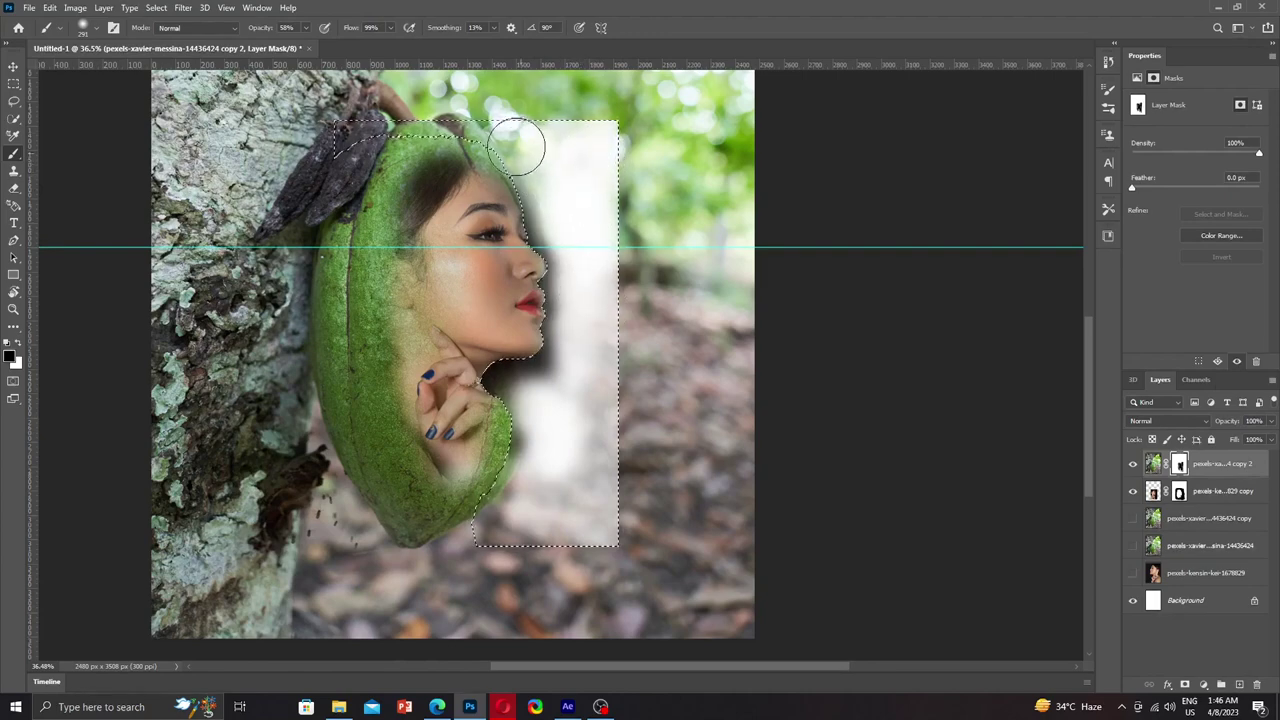
mouse_move(523, 137)
mouse_down()
mouse_move(580, 266)
mouse_move(580, 314)
mouse_move(544, 372)
mouse_up()
Step: Soften the portrait layer mask along the woman's face edge
click(1153, 491)
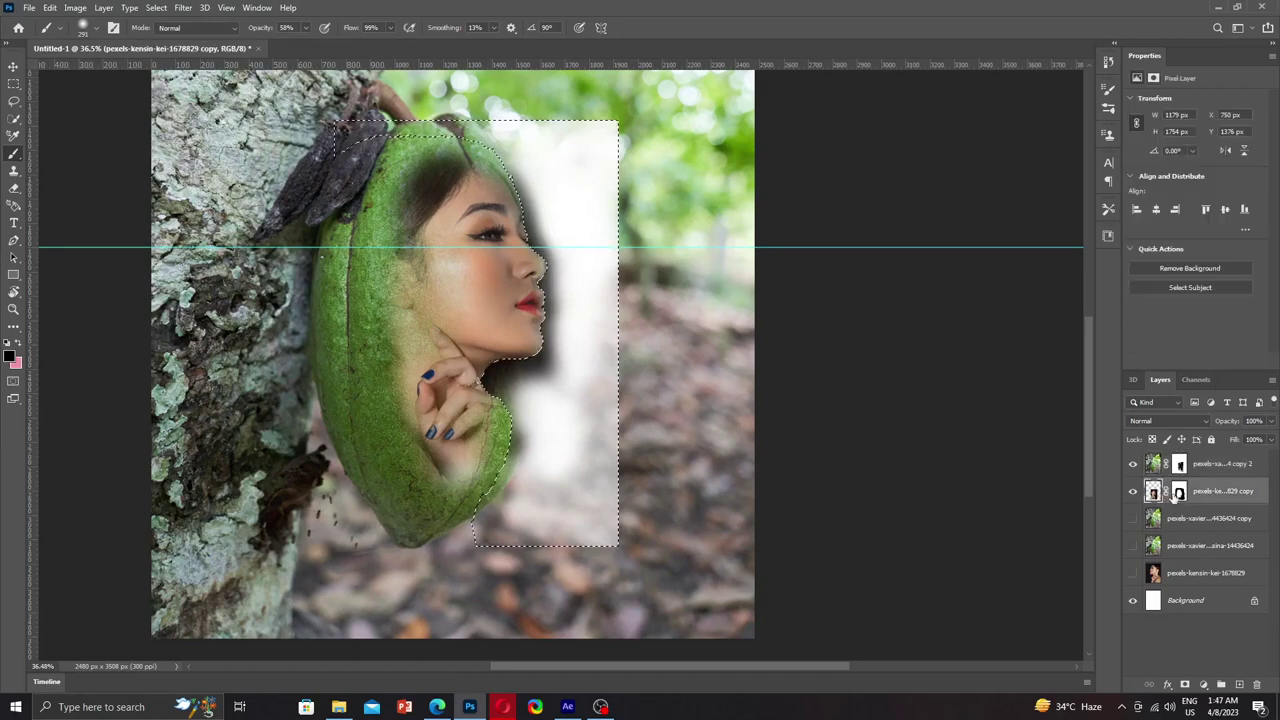
click(1179, 492)
mouse_move(614, 349)
mouse_down()
mouse_move(571, 309)
mouse_move(543, 177)
mouse_move(573, 304)
mouse_move(563, 357)
mouse_move(523, 380)
mouse_move(534, 449)
mouse_move(514, 512)
mouse_up()
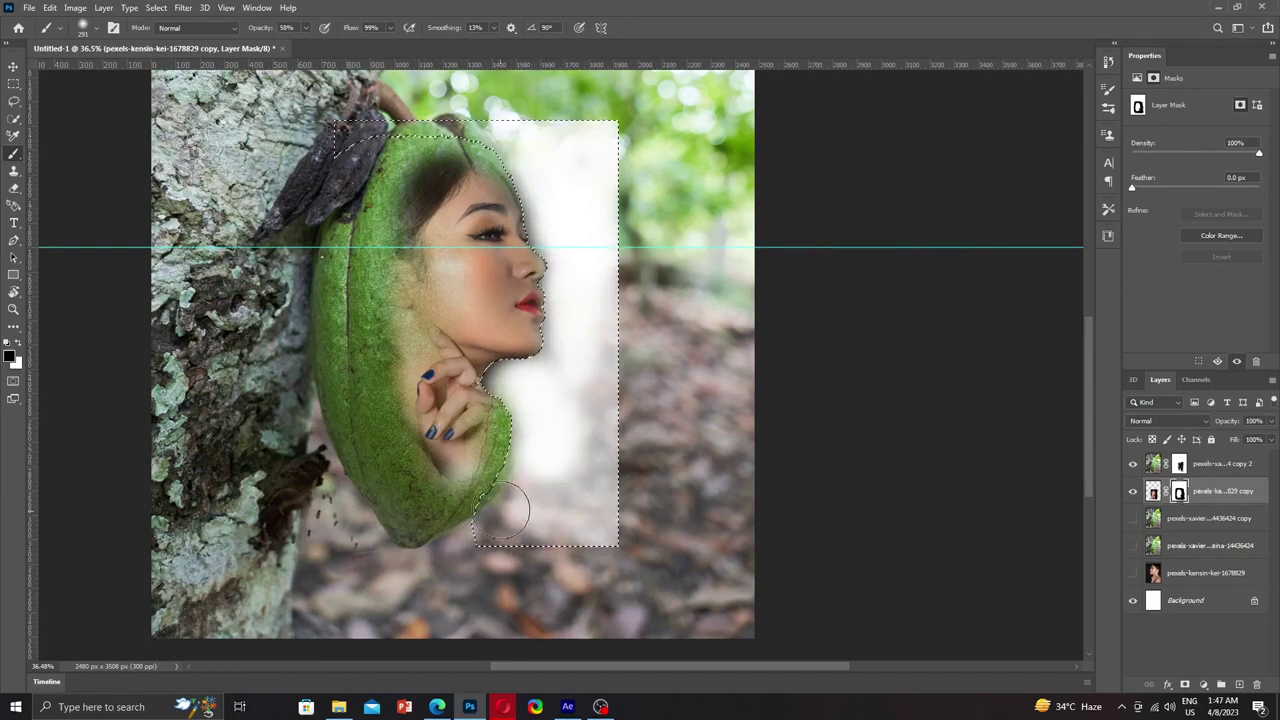
Step: Blend the pod mask's lower edge and hair area into white, then deselect
click(1178, 466)
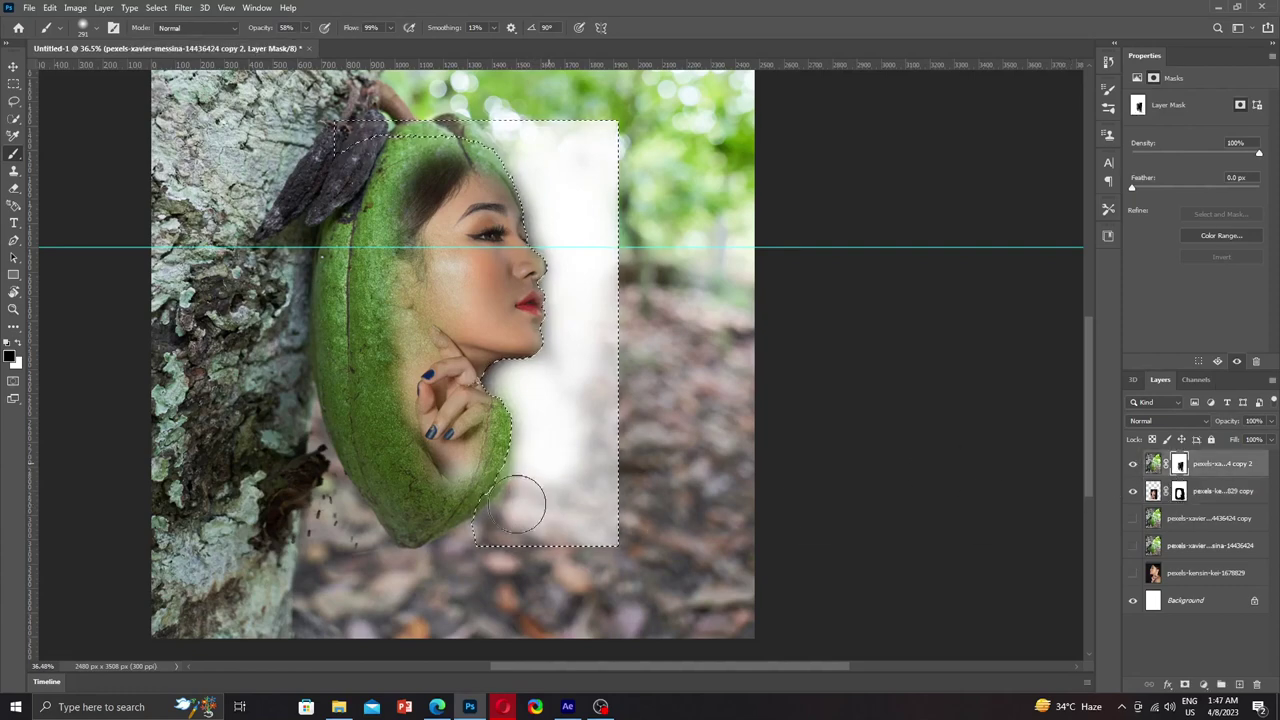
mouse_move(545, 444)
mouse_down()
mouse_move(531, 531)
mouse_move(537, 451)
mouse_up()
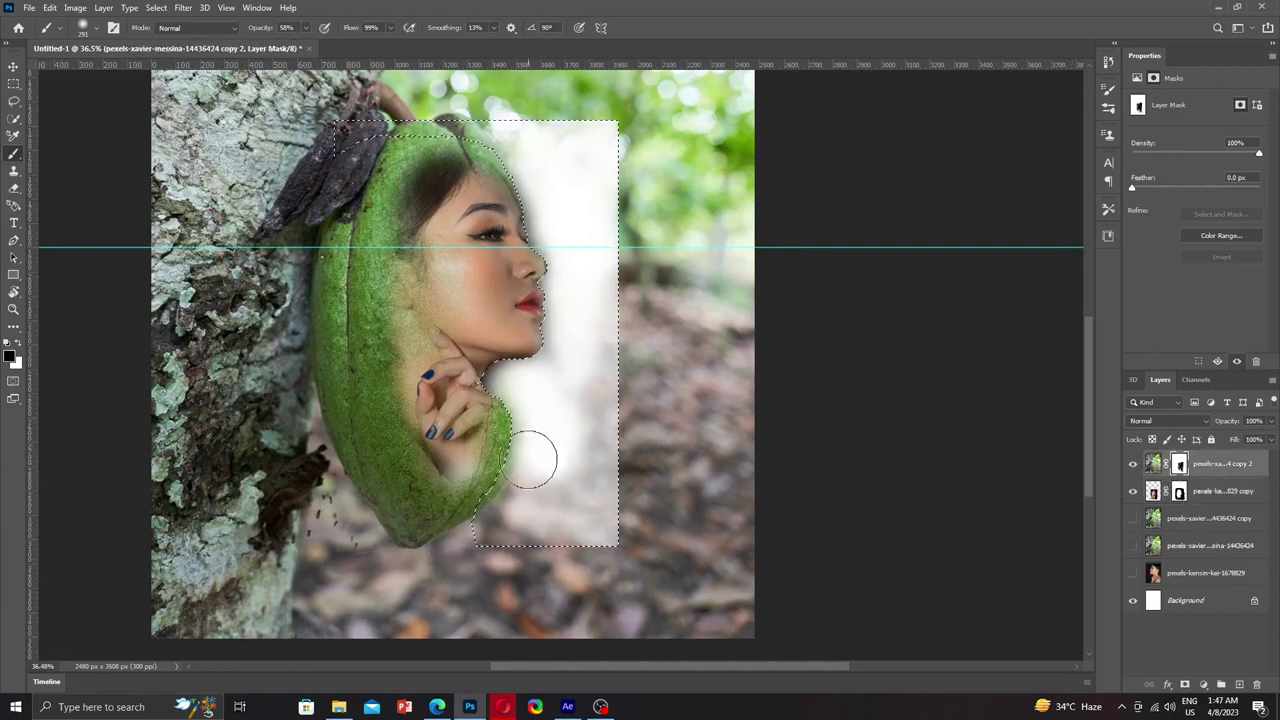
mouse_move(587, 202)
mouse_down()
mouse_move(526, 143)
mouse_move(566, 137)
mouse_up()
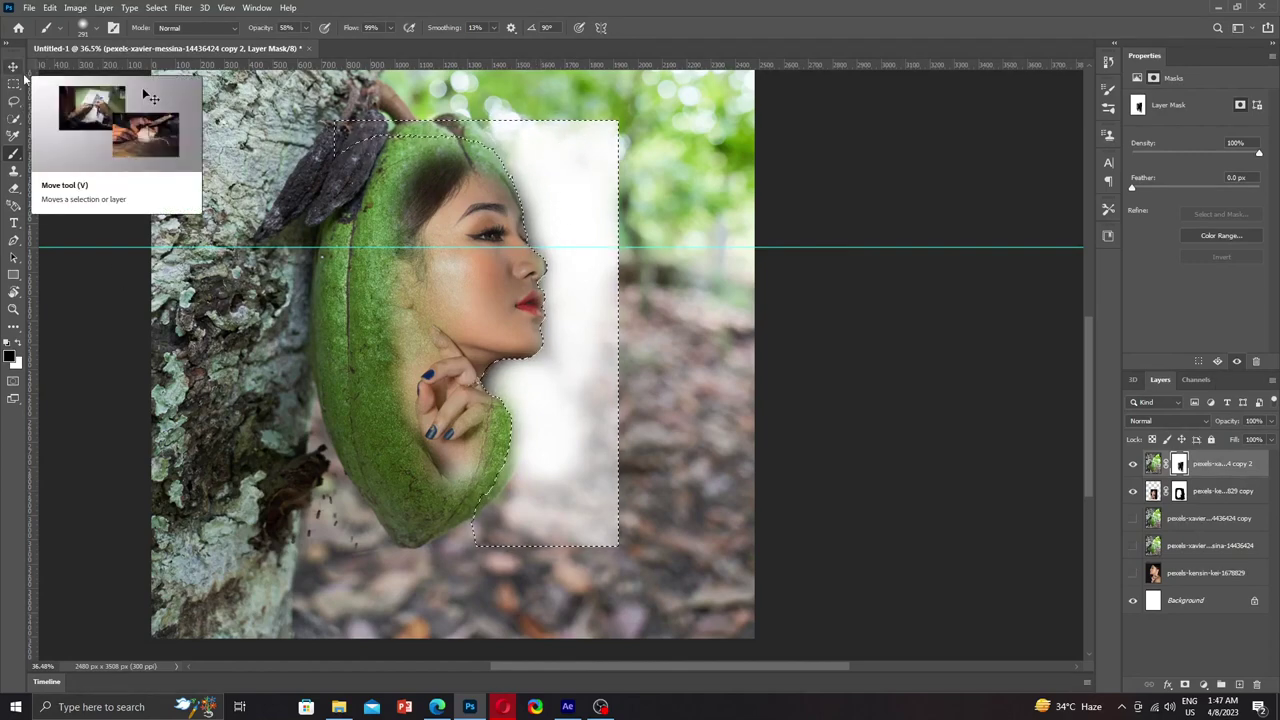
key(ctrl+d)
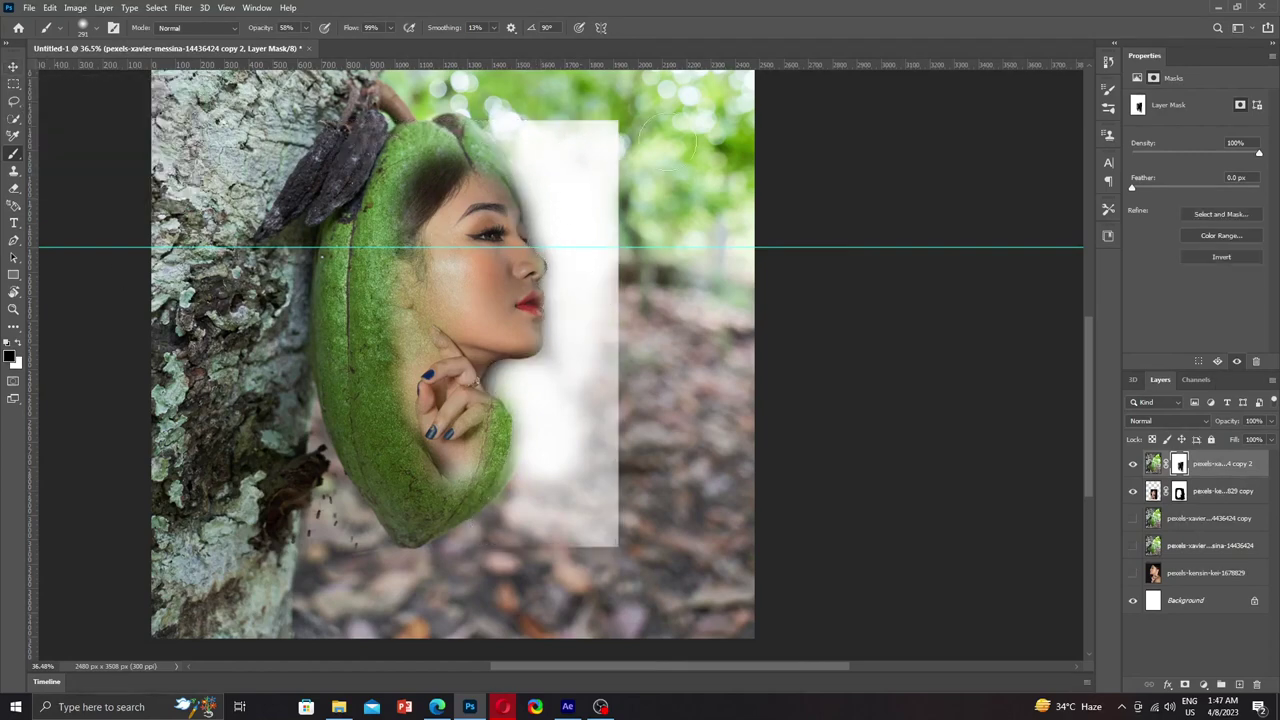
Step: Paint the pod mask to reveal the nose and profile edge and whiten near the pod top
scroll(619, 330, down, 2)
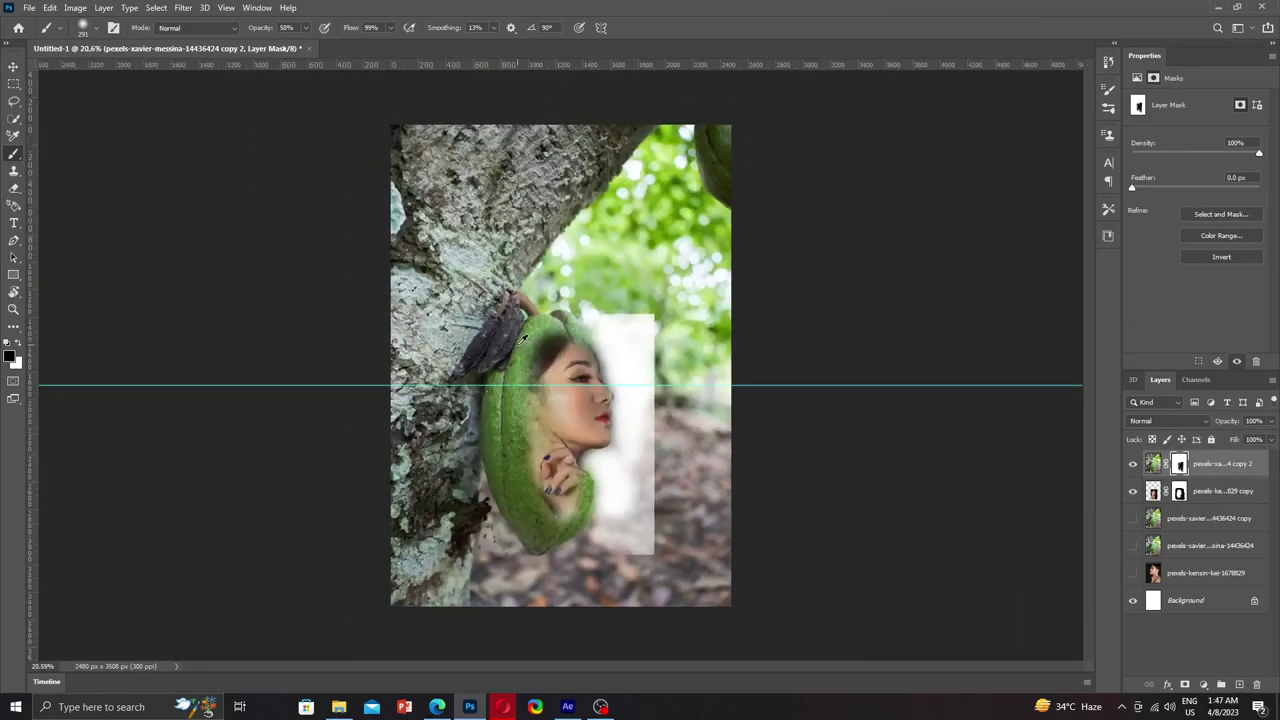
scroll(619, 330, down, 1)
scroll(624, 423, up, 2)
scroll(624, 423, up, 2)
scroll(624, 423, up, 1)
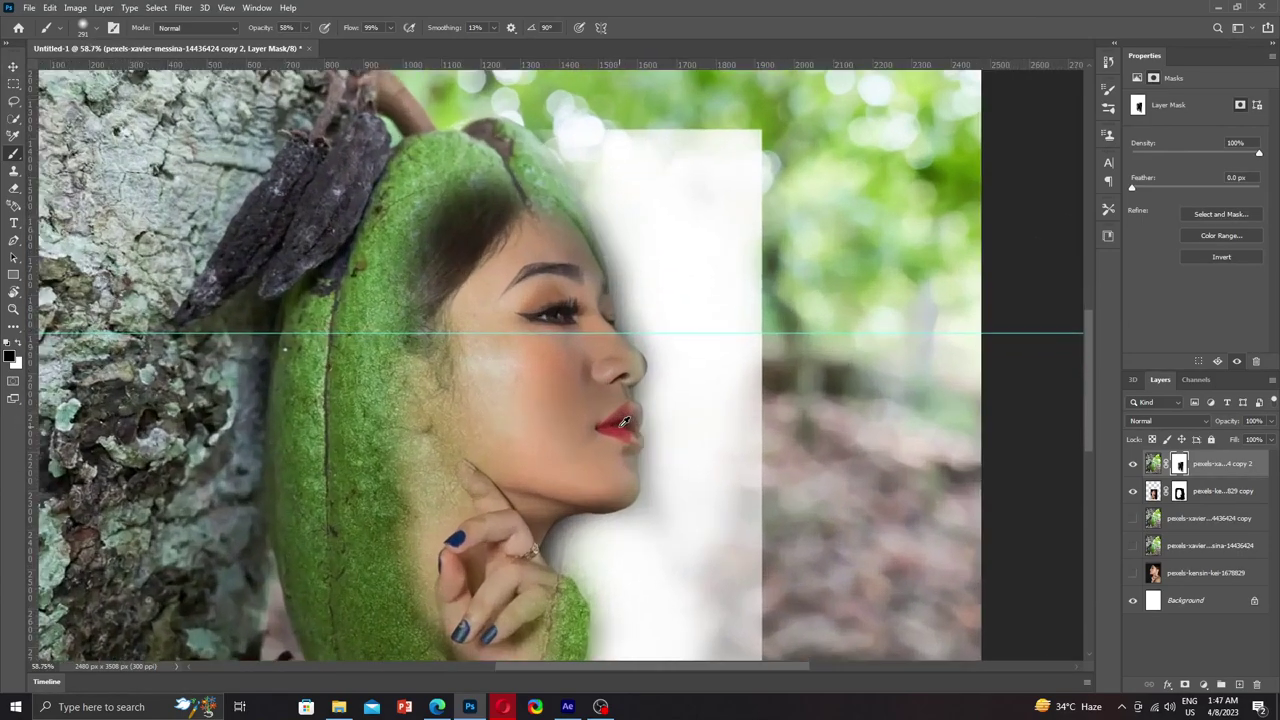
drag(610, 420, 632, 410)
mouse_move(601, 248)
mouse_down()
mouse_move(590, 143)
mouse_move(671, 134)
mouse_move(800, 163)
mouse_move(712, 178)
mouse_up()
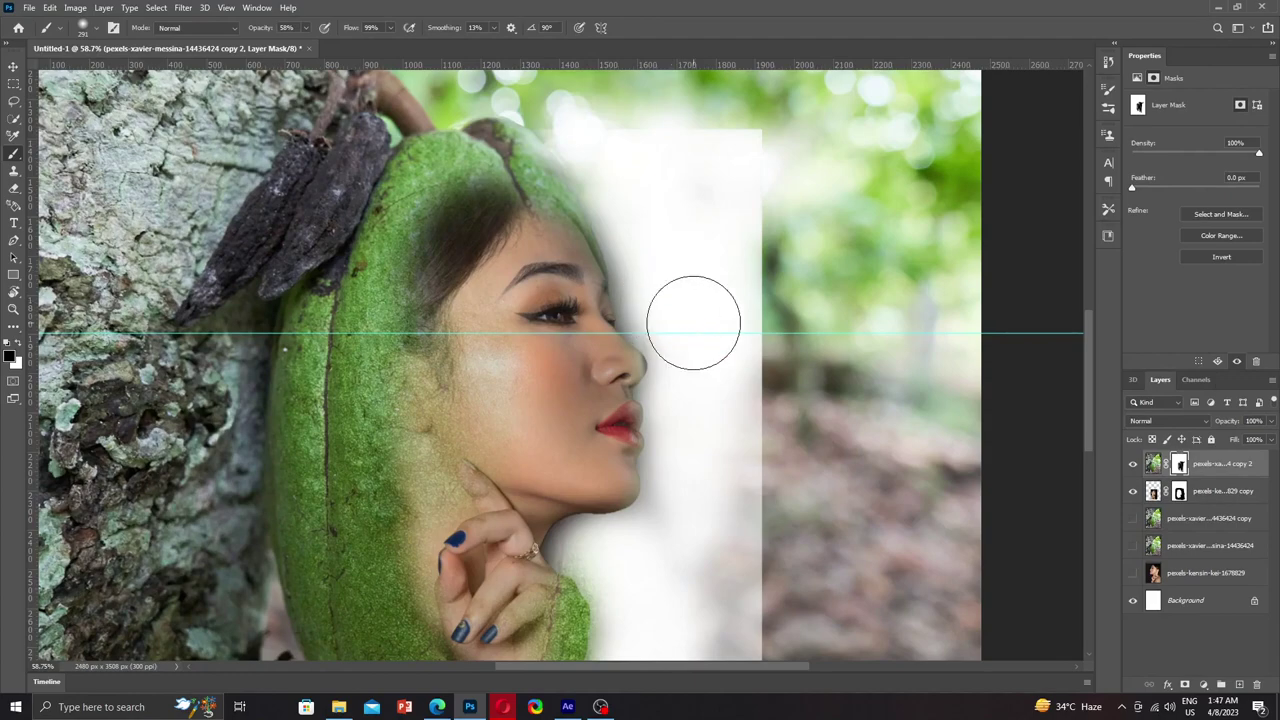
scroll(689, 316, up, 3)
scroll(689, 316, up, 2)
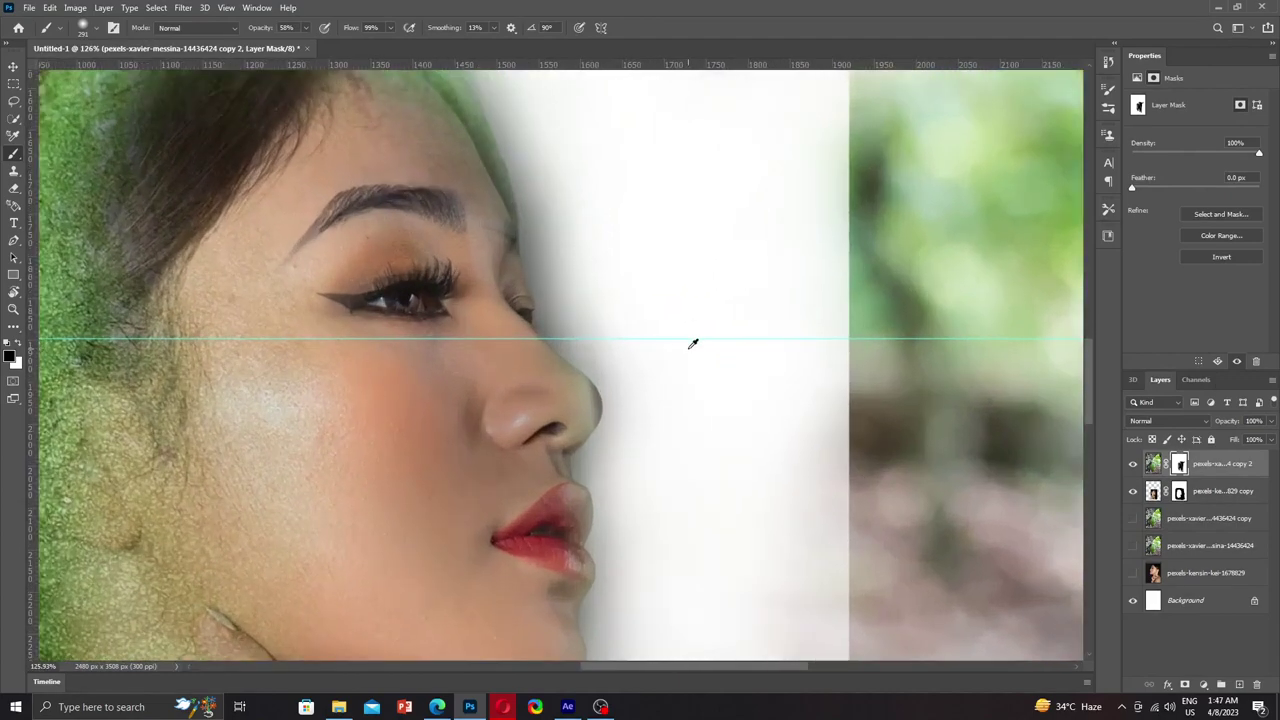
scroll(692, 343, down, 5)
scroll(688, 349, up, 1)
scroll(688, 349, down, 3)
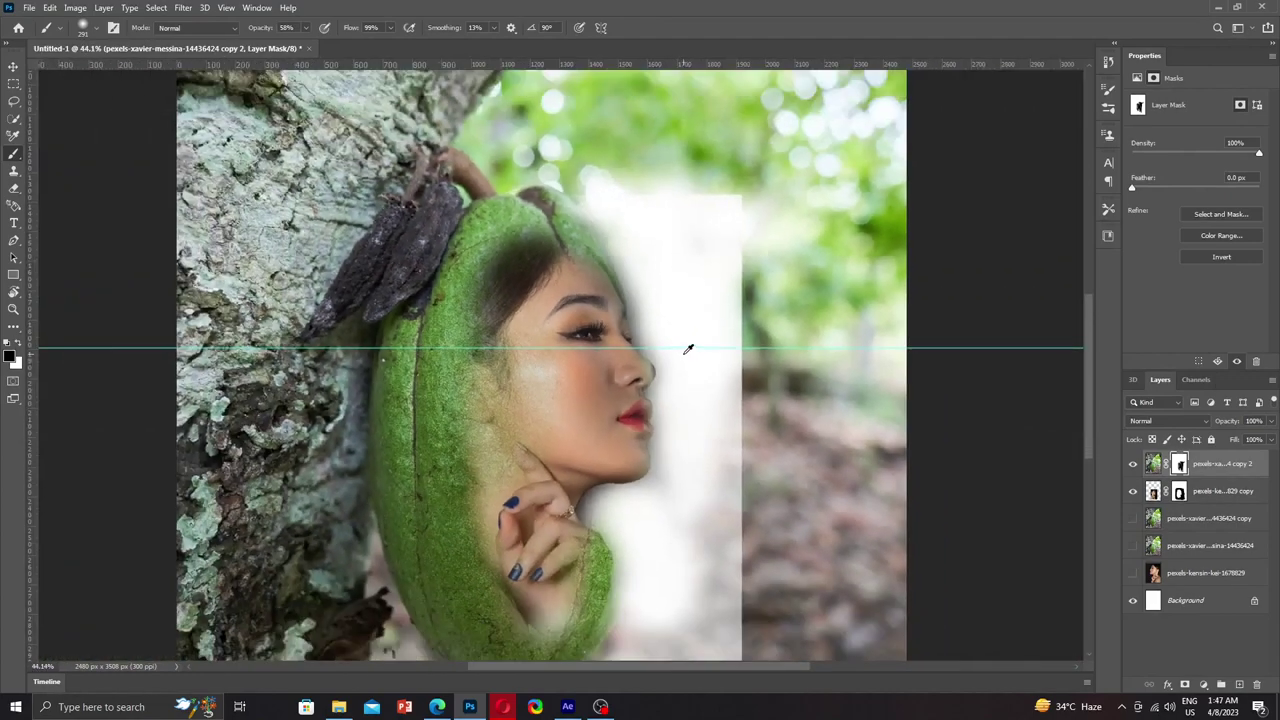
scroll(686, 349, down, 2)
scroll(640, 370, down, 1)
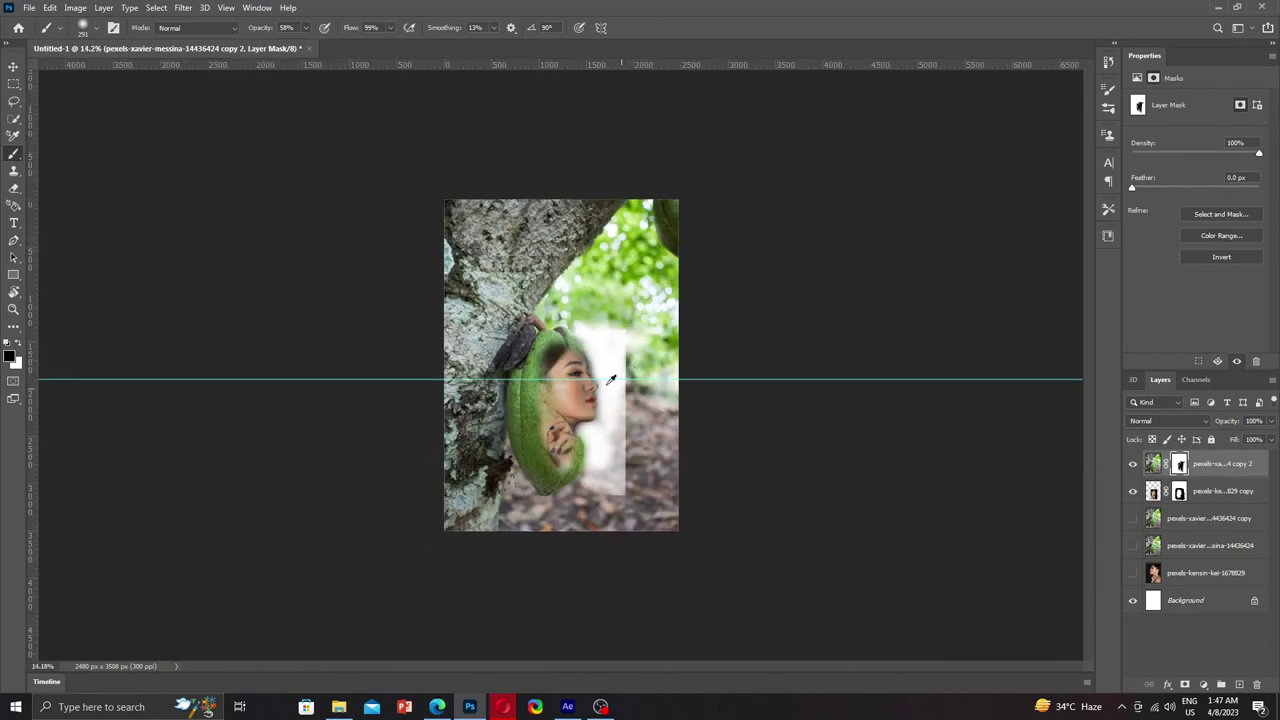
scroll(620, 396, up, 1)
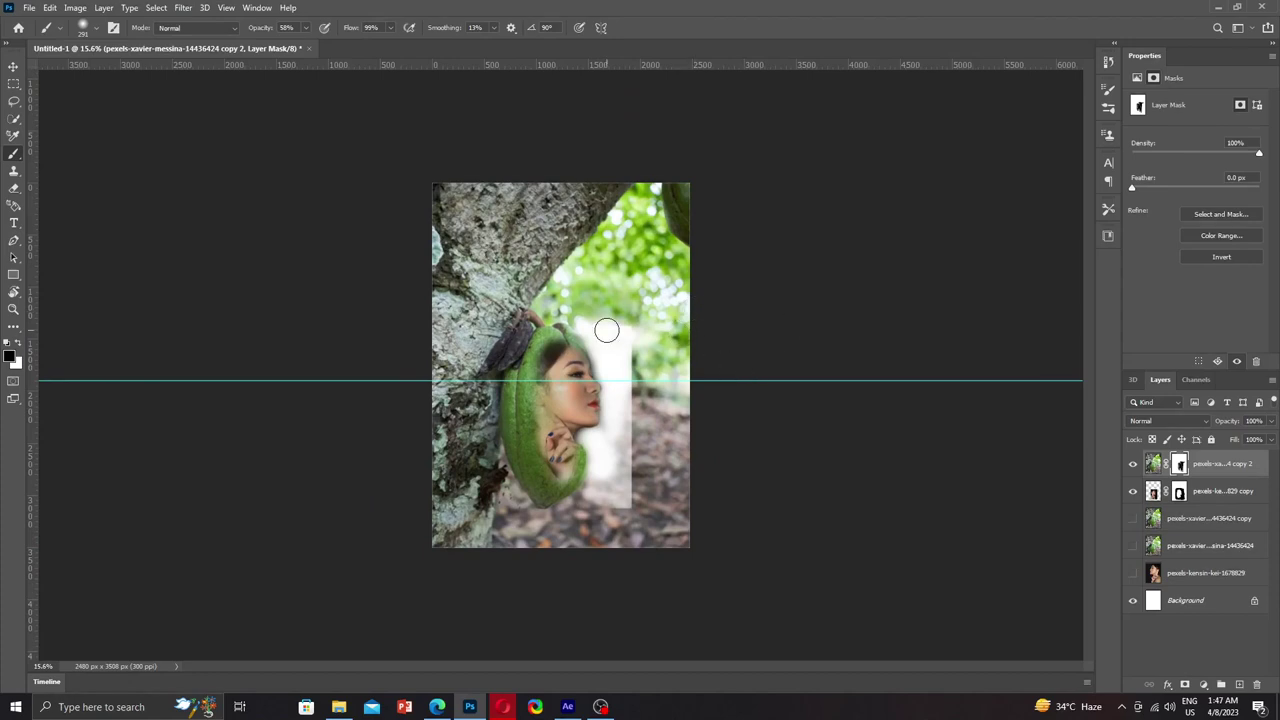
Step: Compare the pod copy layer on and off, leaving it visible over the white panel
click(1133, 518)
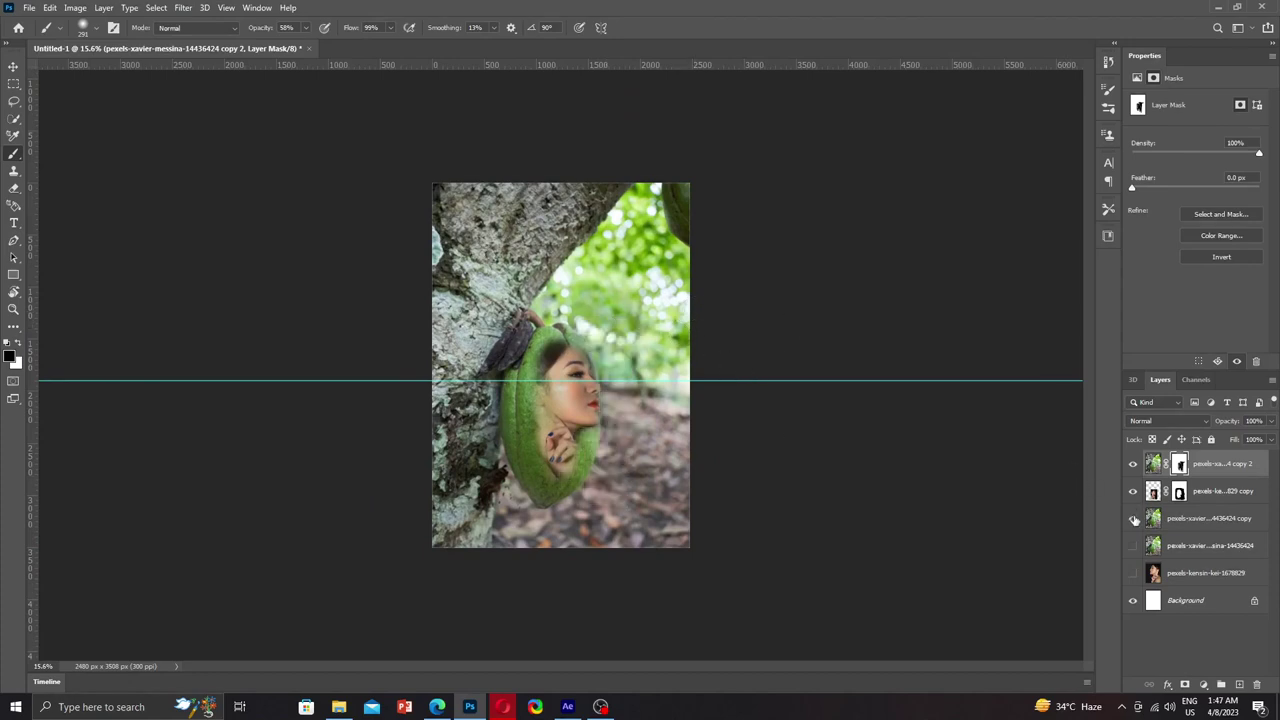
click(1133, 518)
click(1133, 518)
click(1133, 518)
click(1133, 518)
click(1133, 518)
click(1133, 518)
Step: Bring up Print Settings and cancel without printing
key(ctrl+p)
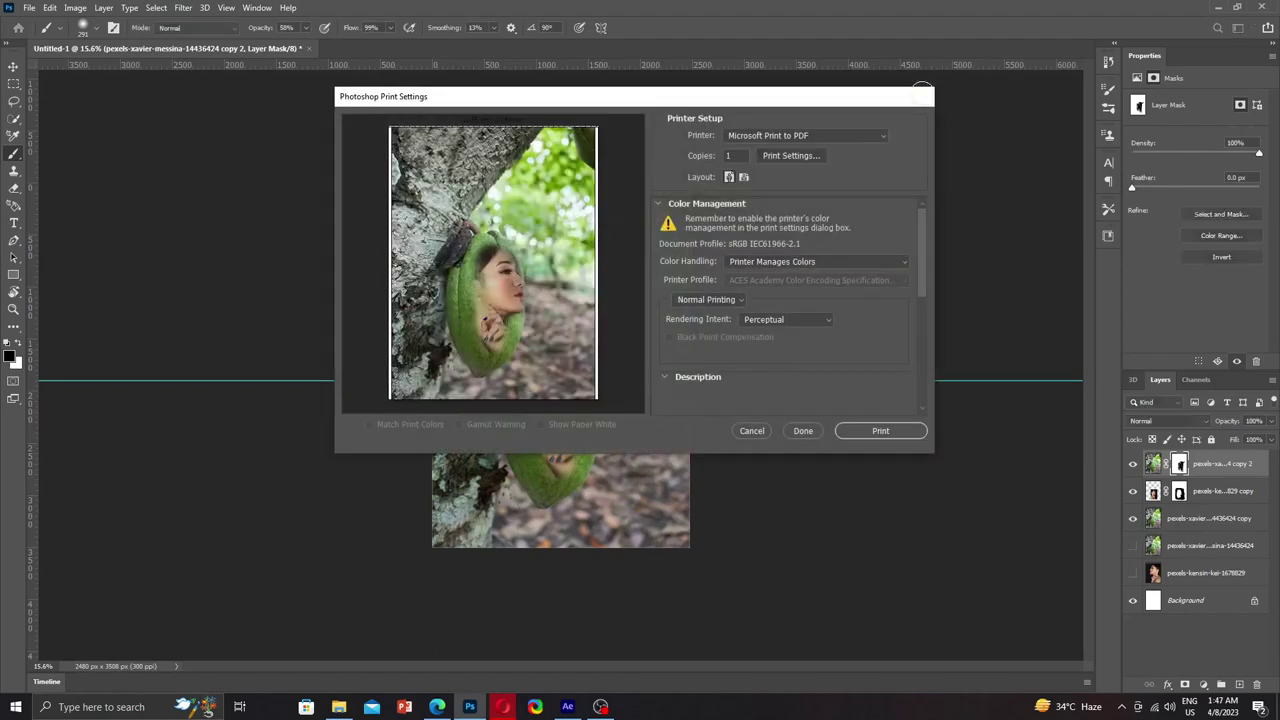
click(924, 96)
scroll(560, 460, up, 2)
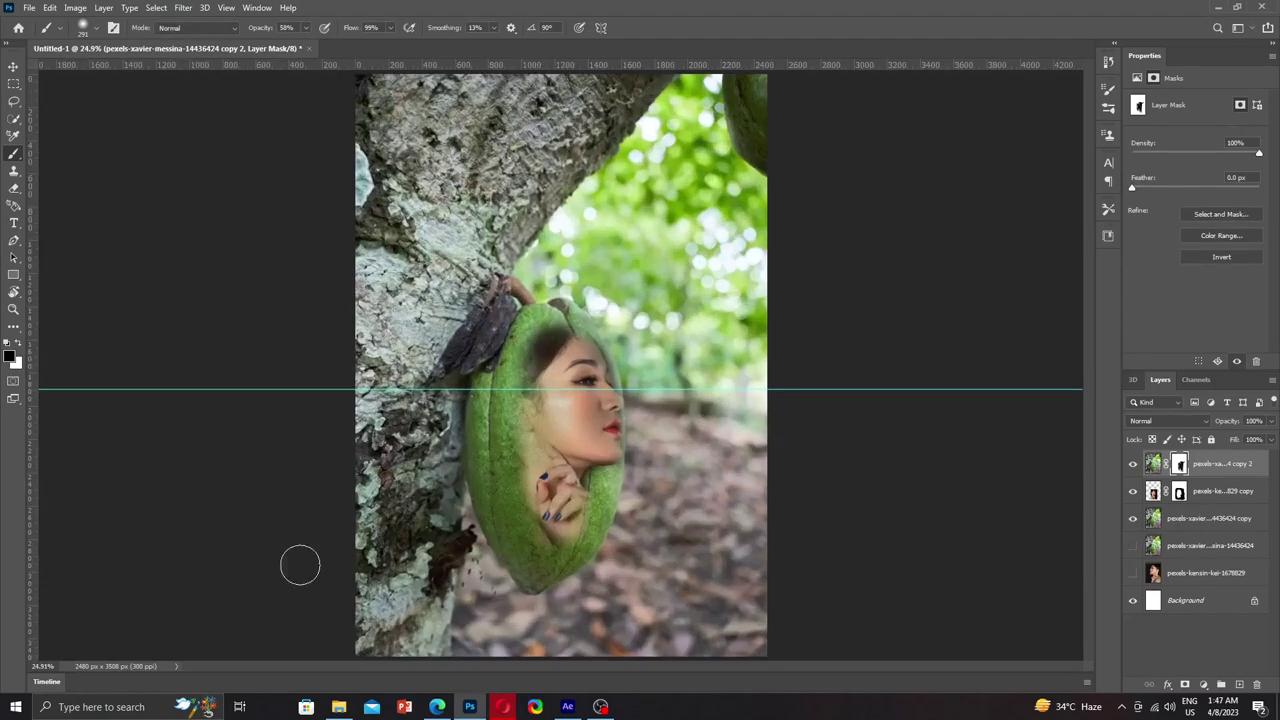
scroll(617, 415, up, 1)
Step: Nudge the portrait layer a few pixels left via free transform, then fit the image on screen
scroll(617, 415, up, 2)
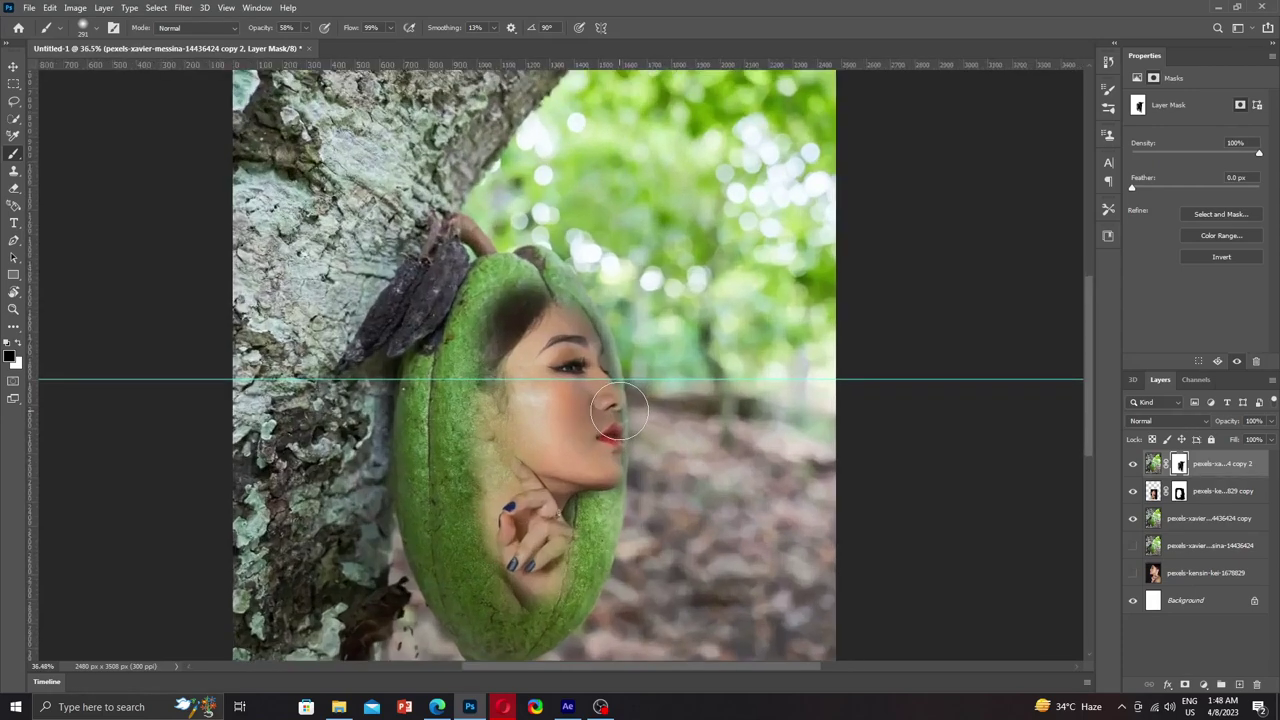
scroll(617, 415, up, 1)
scroll(617, 415, up, 2)
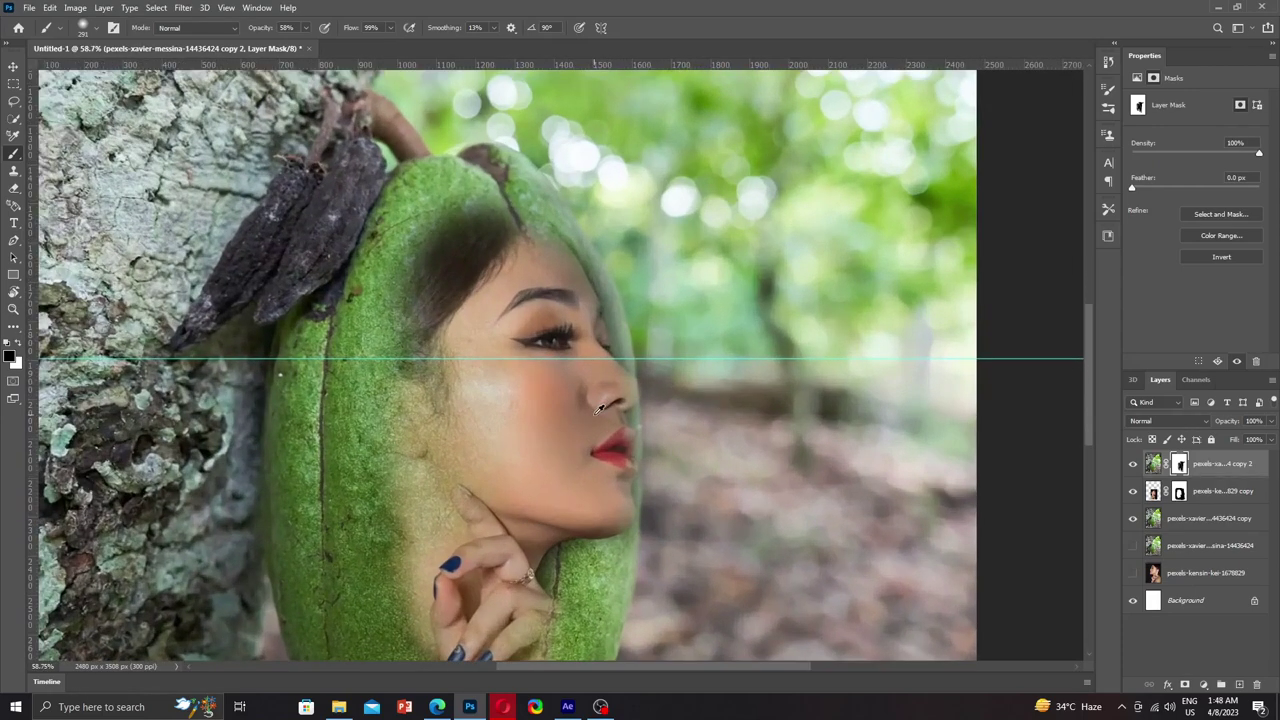
click(1153, 492)
key(ctrl+t)
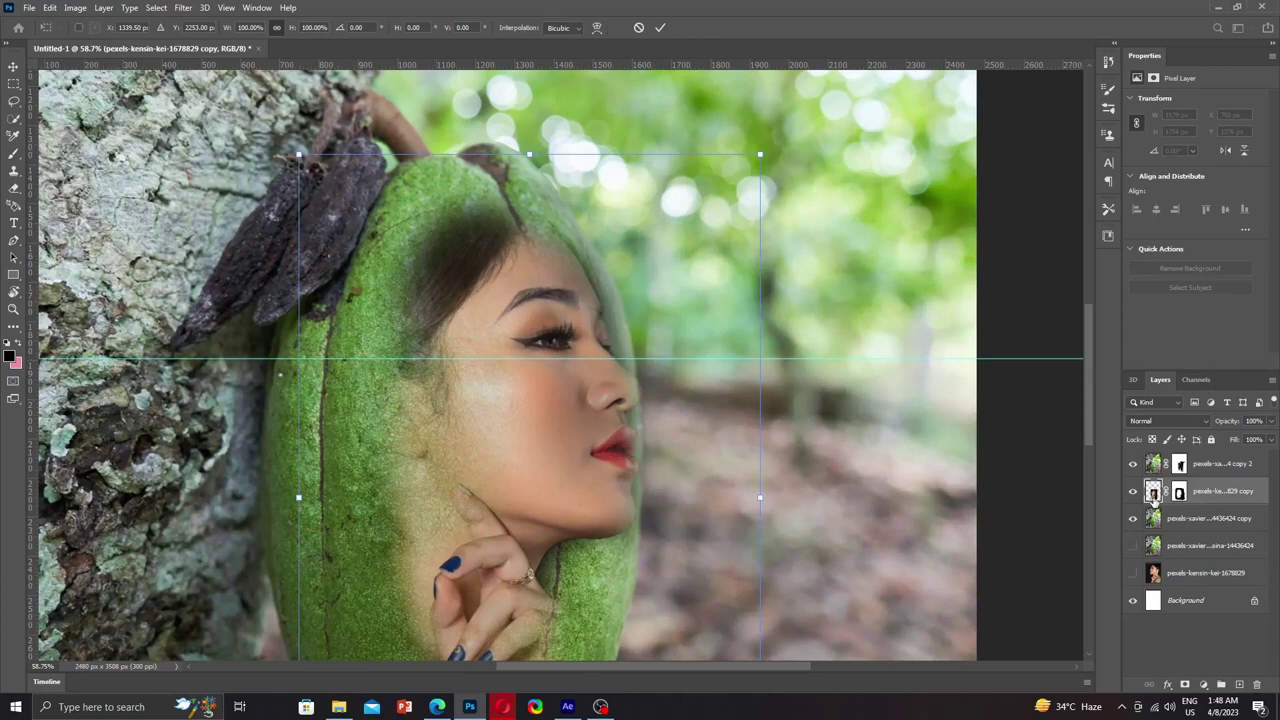
key(Left)
key(Left)
key(Left)
key(Left)
key(Left)
key(Left)
key(Left)
key(Left)
key(Left)
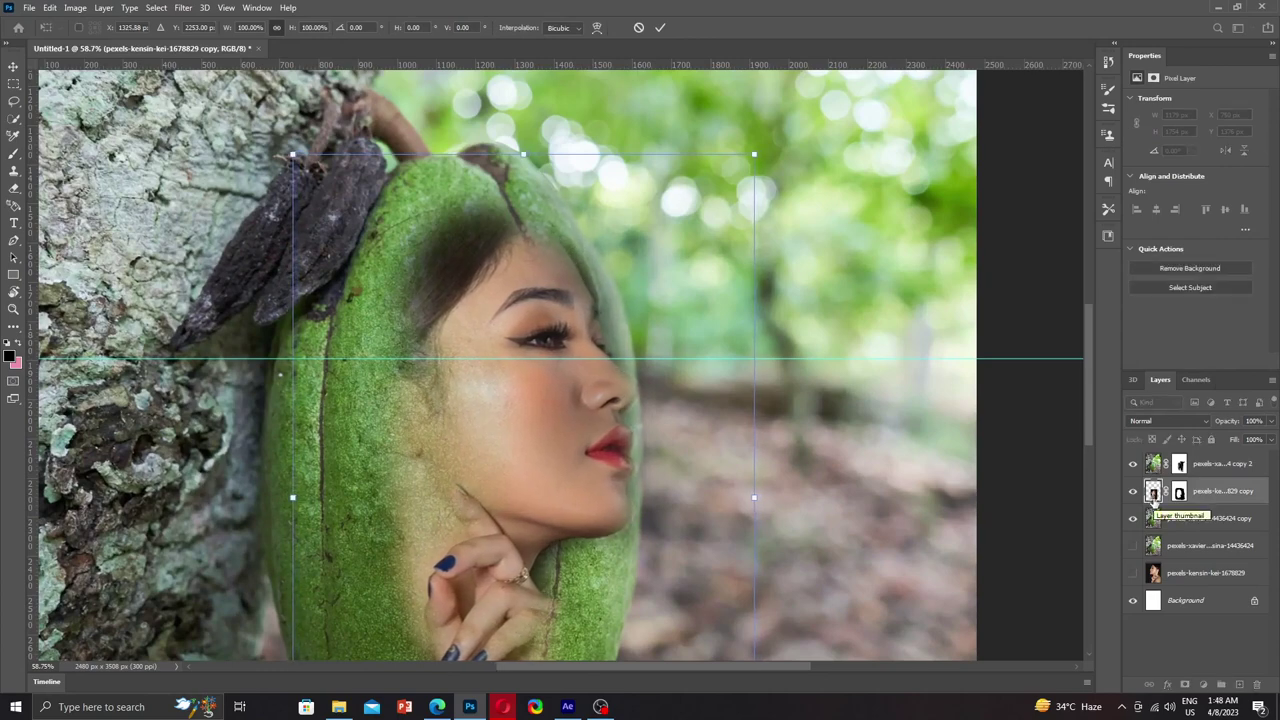
key(Right)
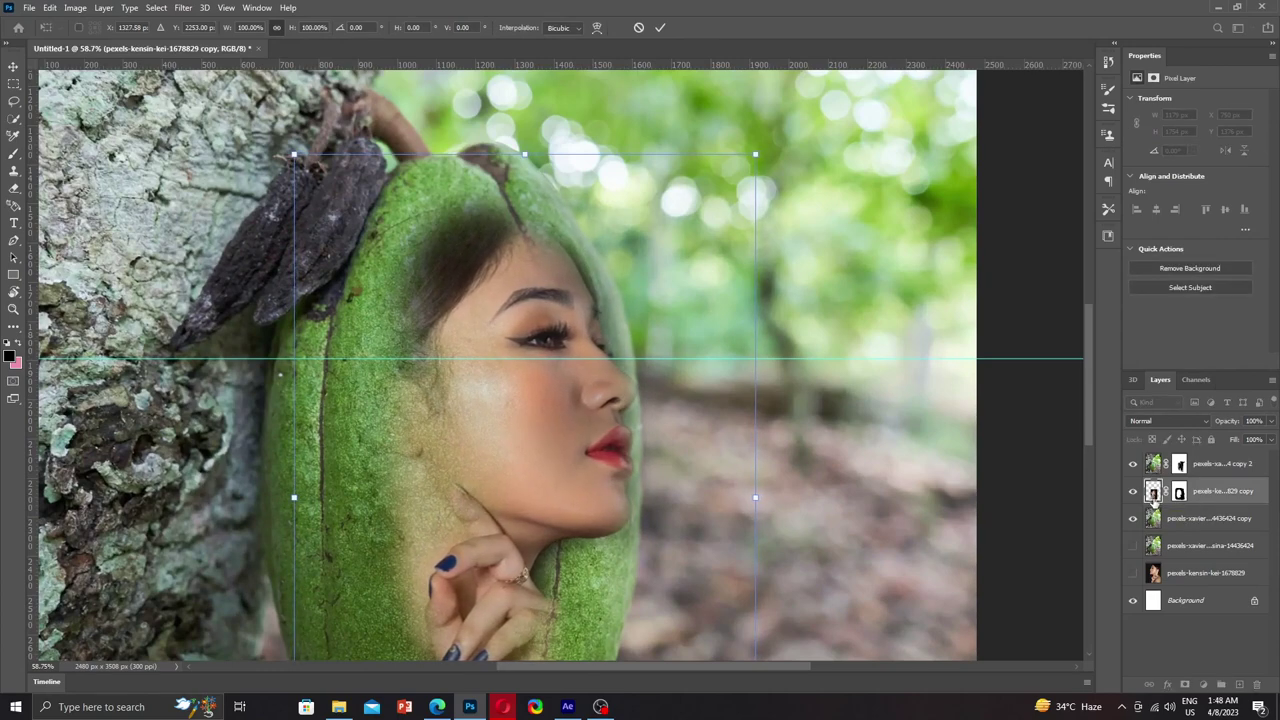
key(Right)
key(Right)
key(Right)
key(Right)
key(Right)
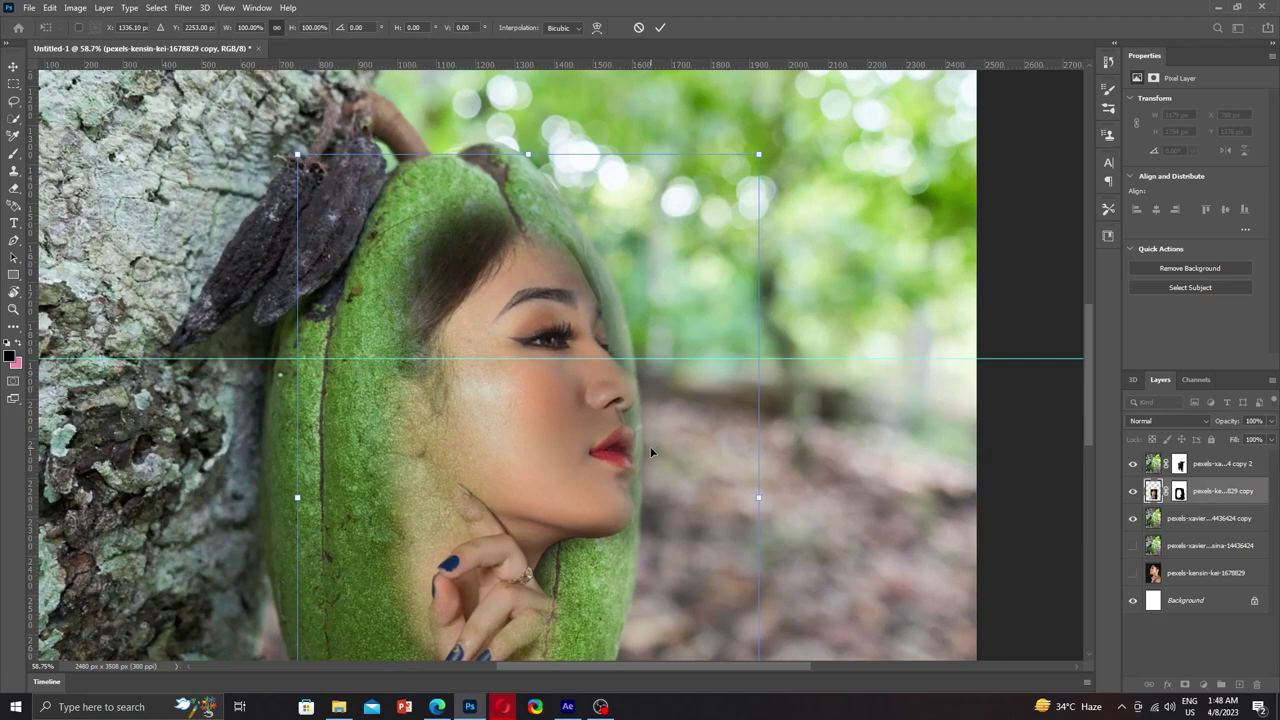
key(Left)
click(1179, 464)
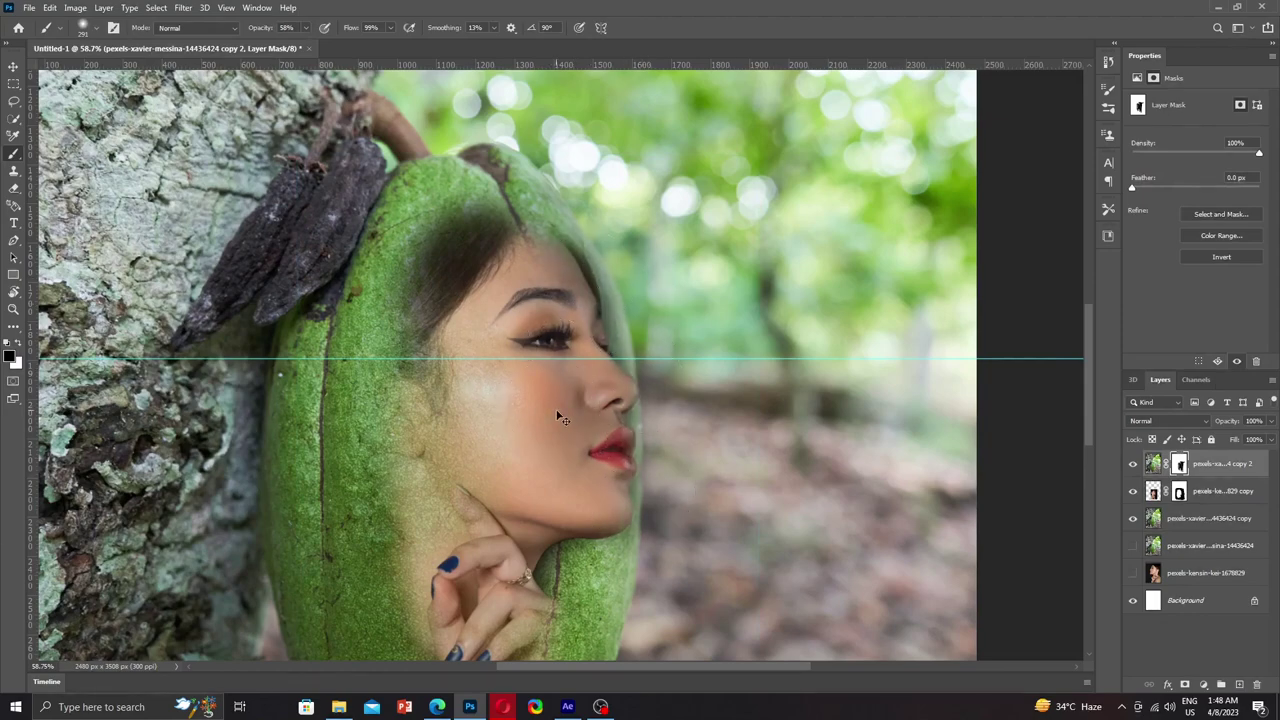
key(ctrl+0)
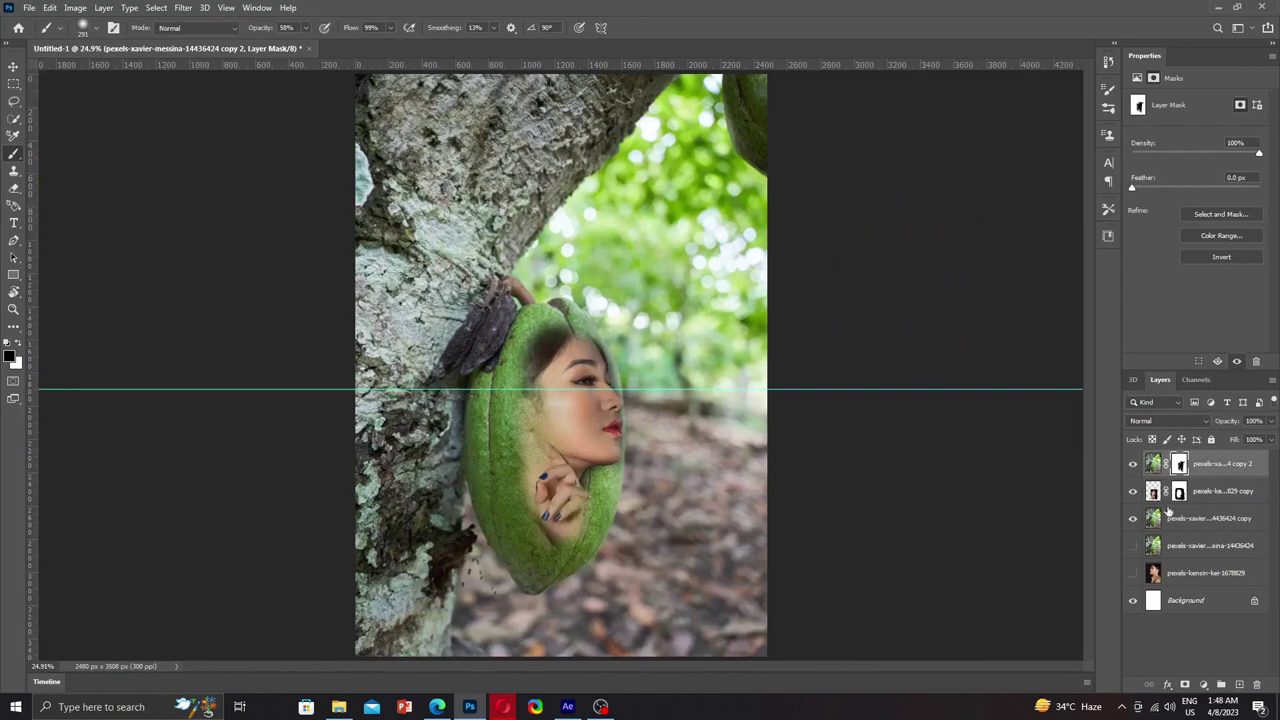
Step: Lower the portrait layer's opacity to about 62%
click(1153, 492)
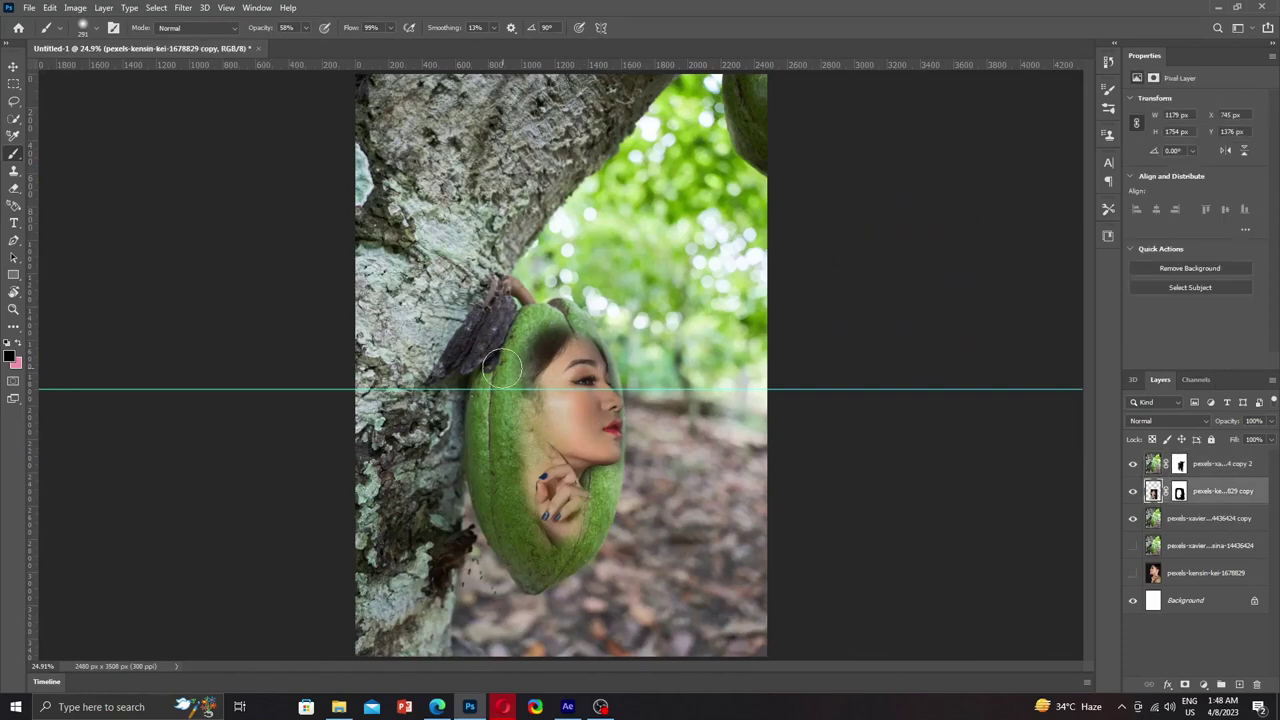
scroll(545, 347, up, 1)
scroll(545, 347, up, 2)
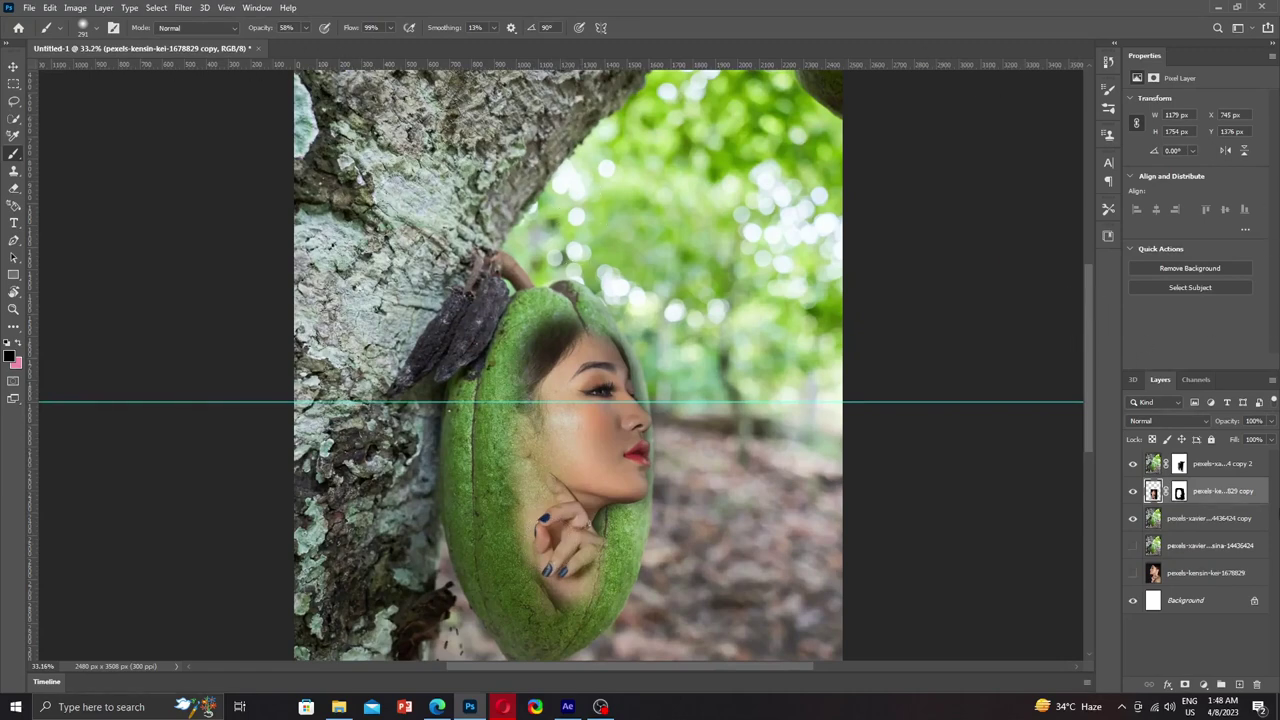
click(1272, 421)
drag(1270, 440, 1247, 444)
drag(1244, 444, 1247, 444)
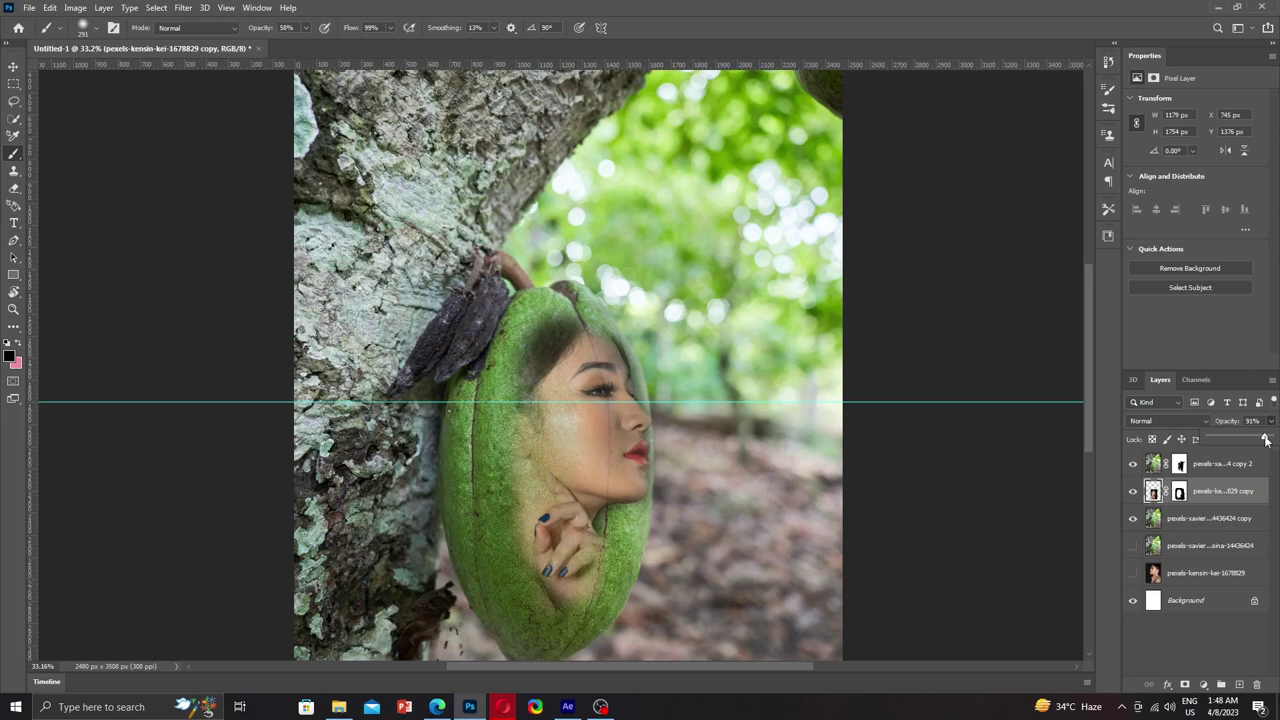
Step: Undo the stray cheek stroke and target the top pod layer's mask with black paint
click(1180, 491)
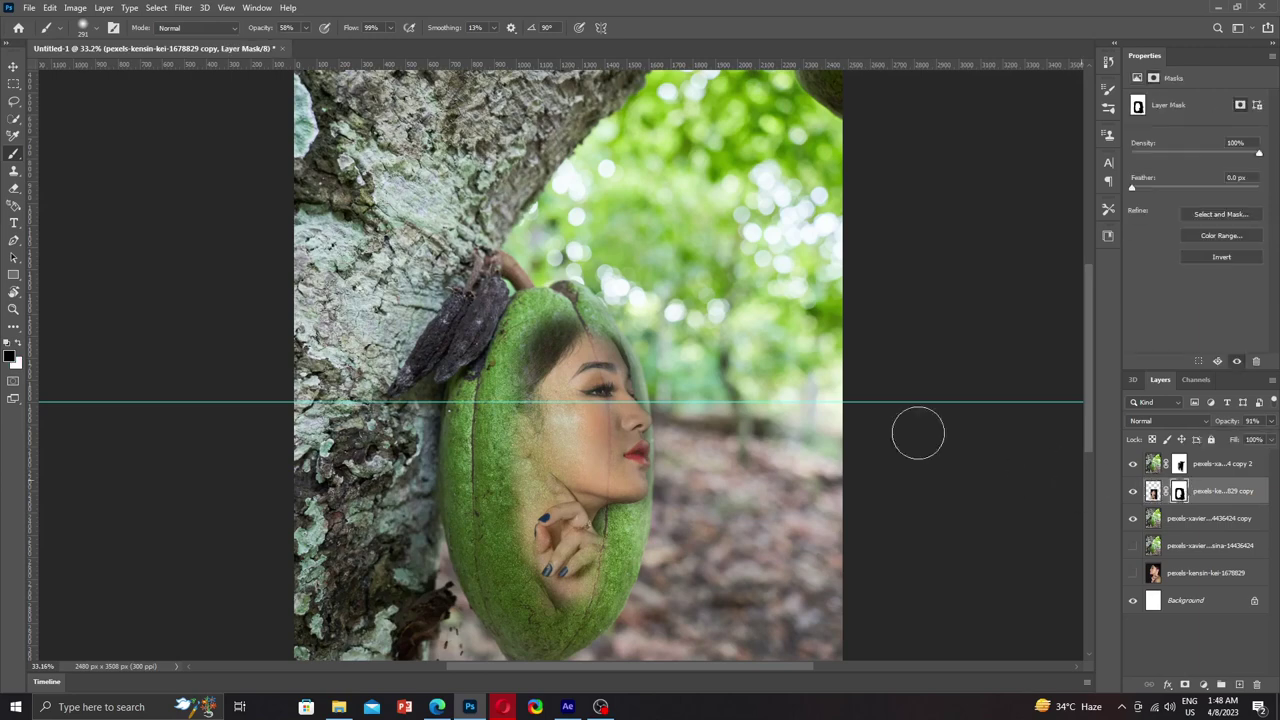
drag(553, 425, 575, 445)
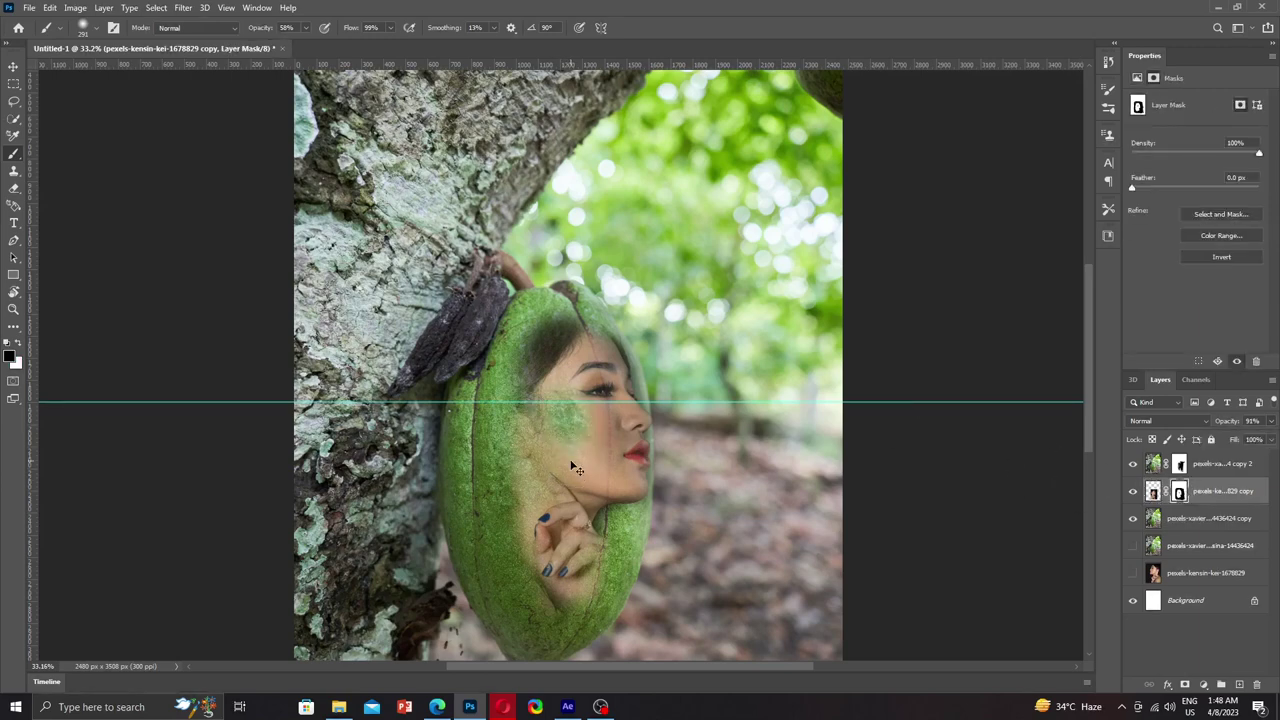
key(ctrl+z)
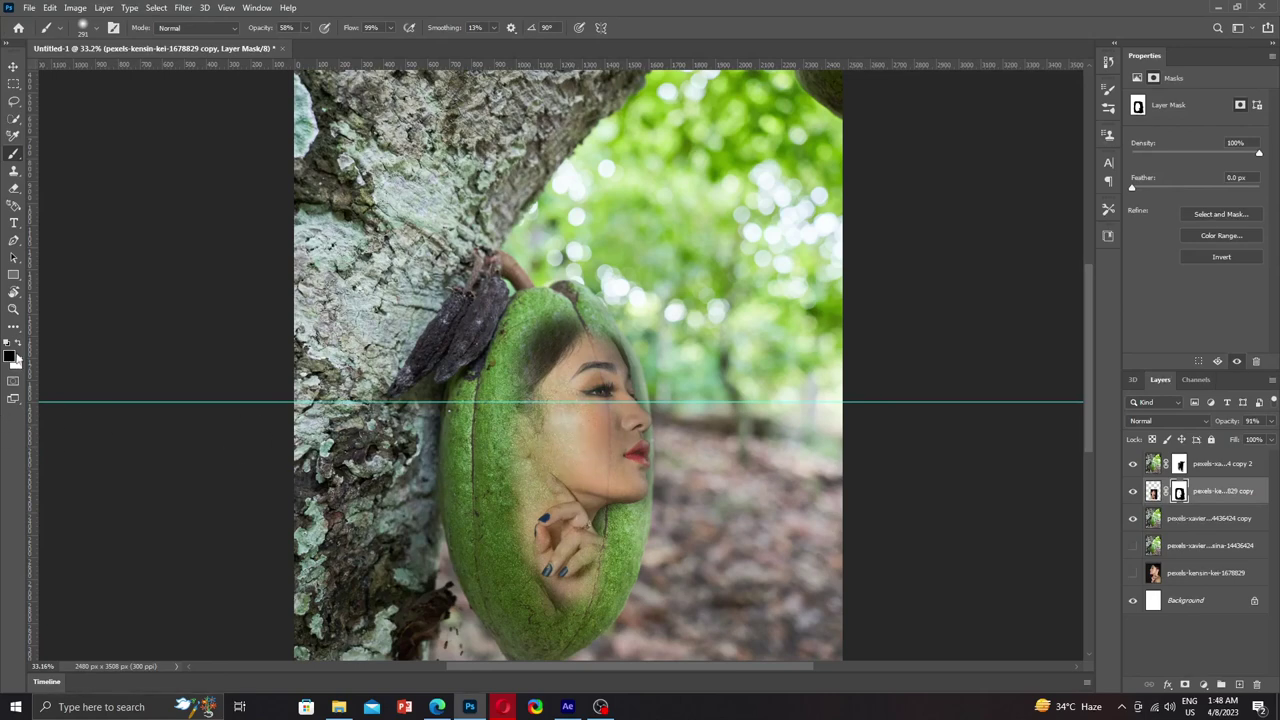
click(20, 343)
click(1180, 470)
click(20, 343)
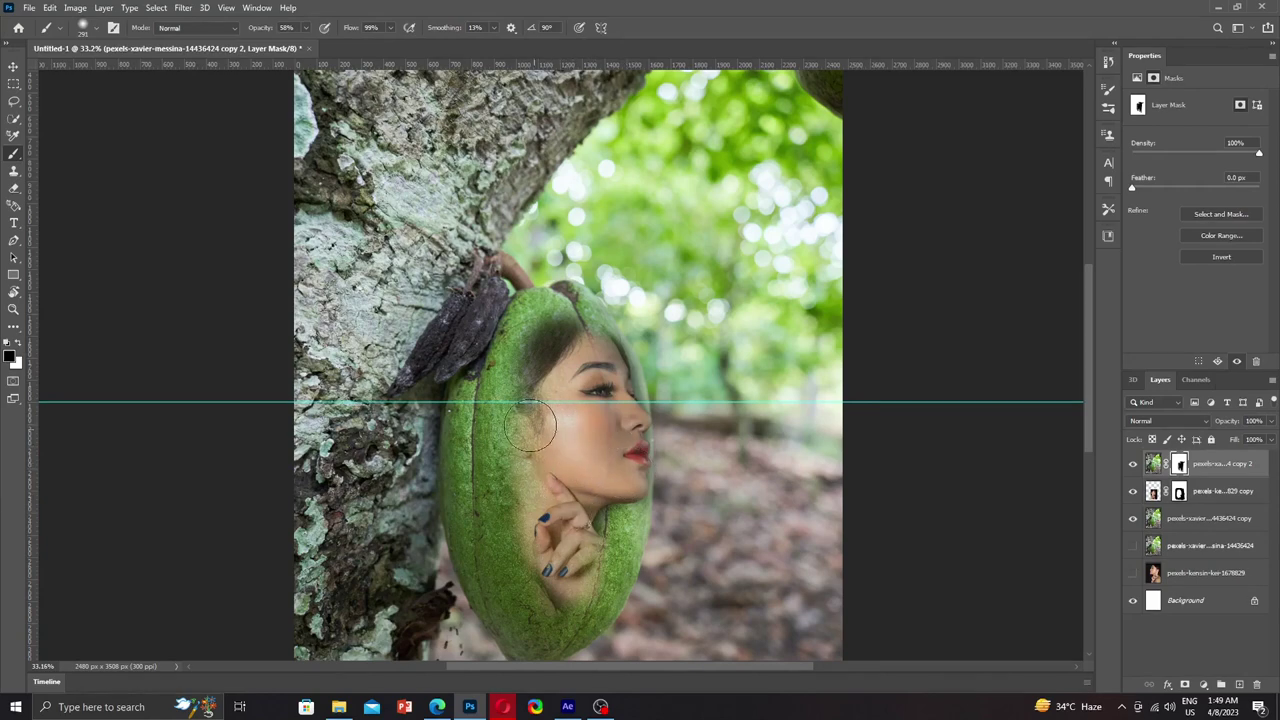
Step: Reveal the chin and hand with a soft brush, then set portrait opacity to 82%
right_click(562, 392)
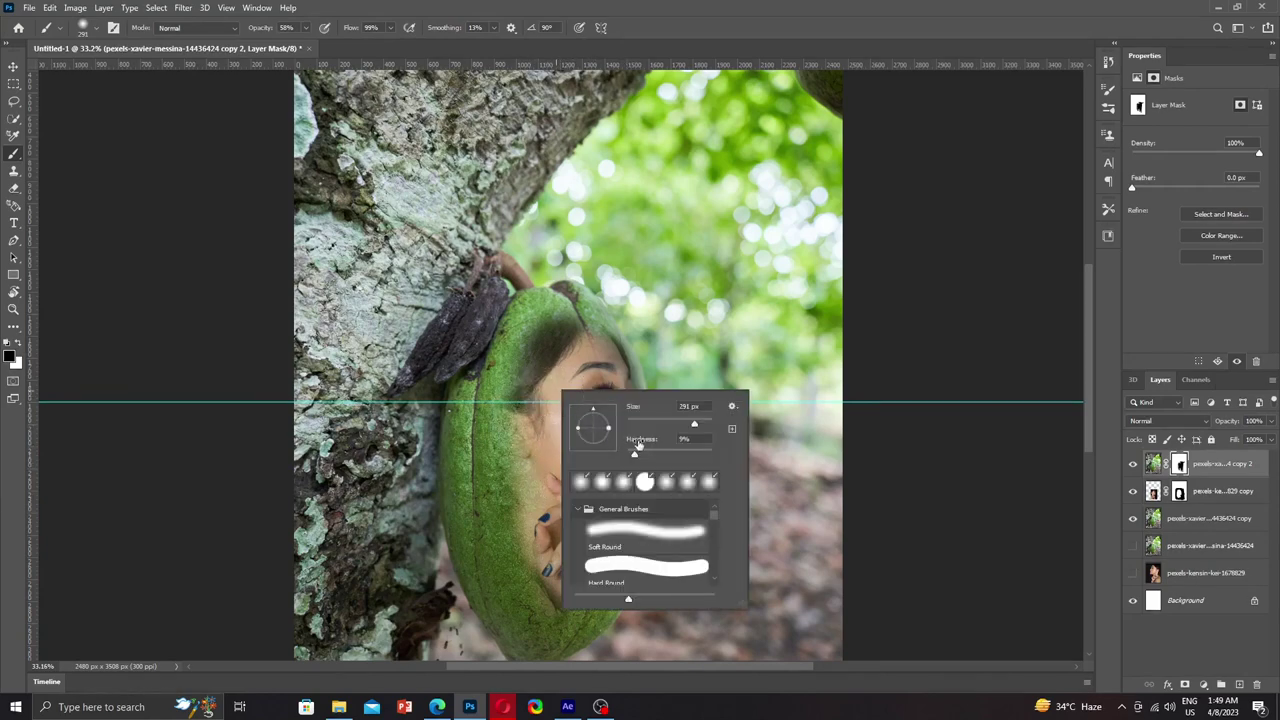
click(628, 458)
key(Return)
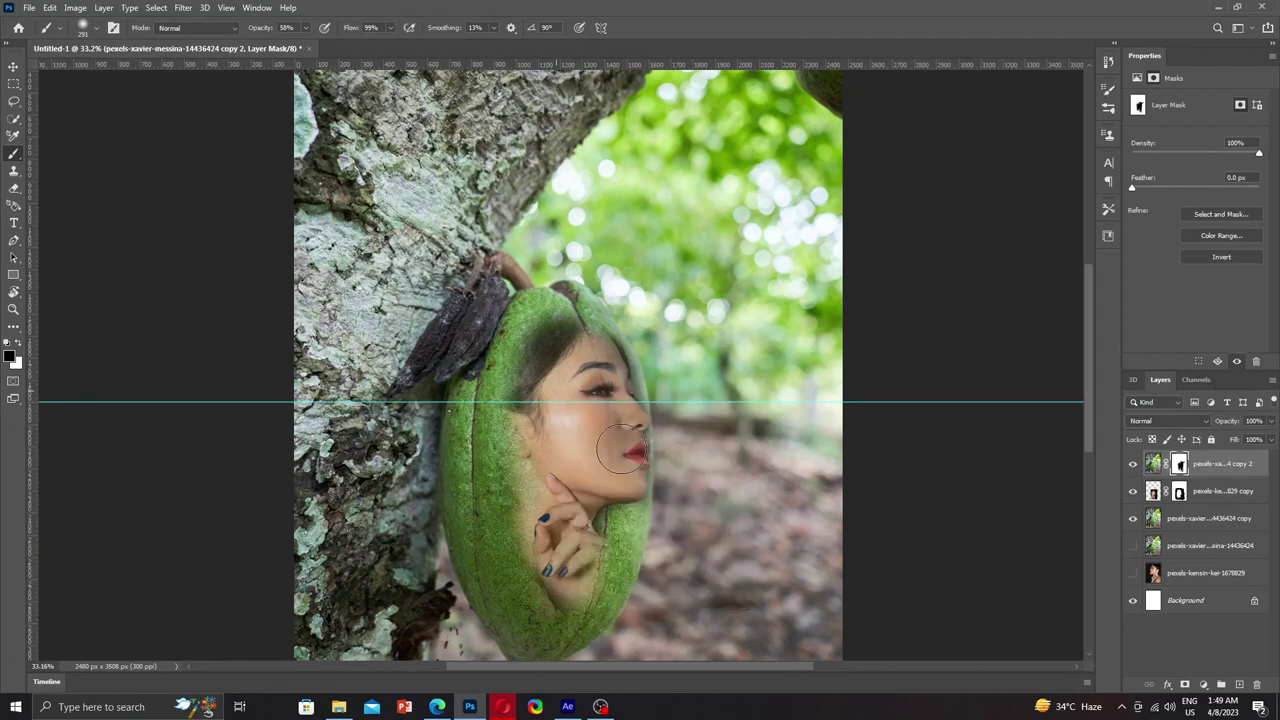
drag(569, 472, 590, 575)
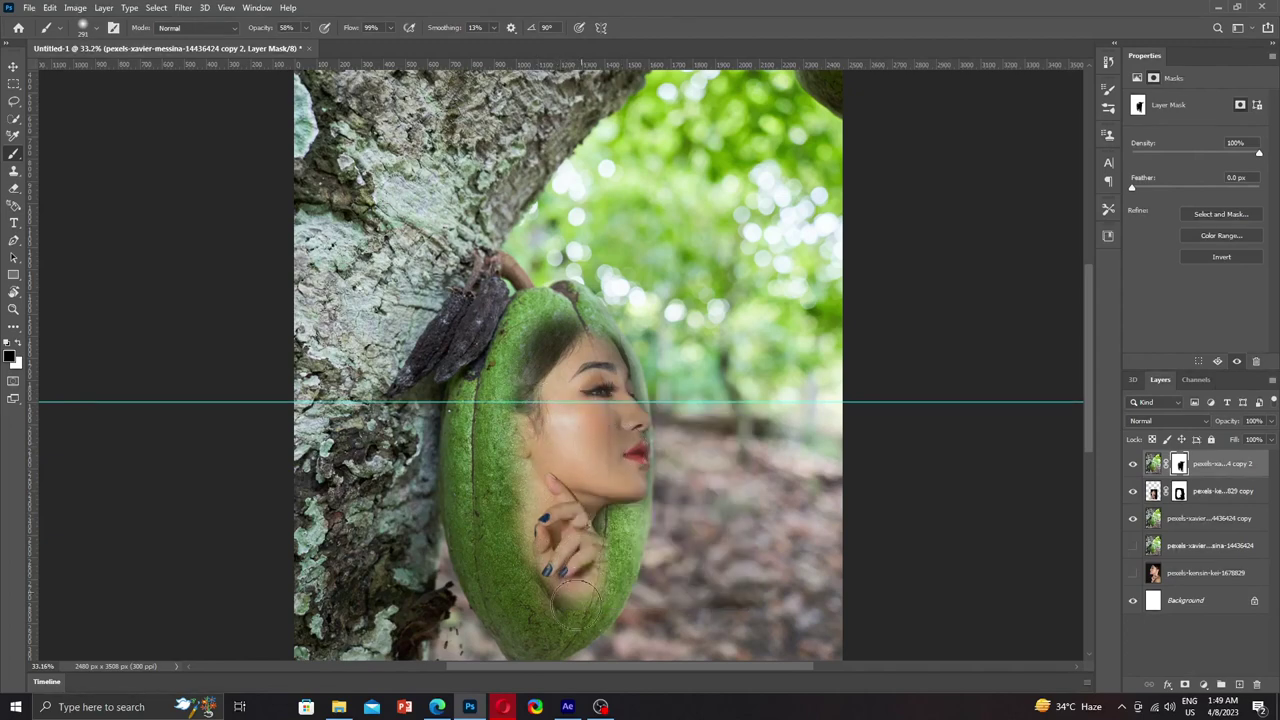
drag(590, 575, 579, 607)
click(1198, 491)
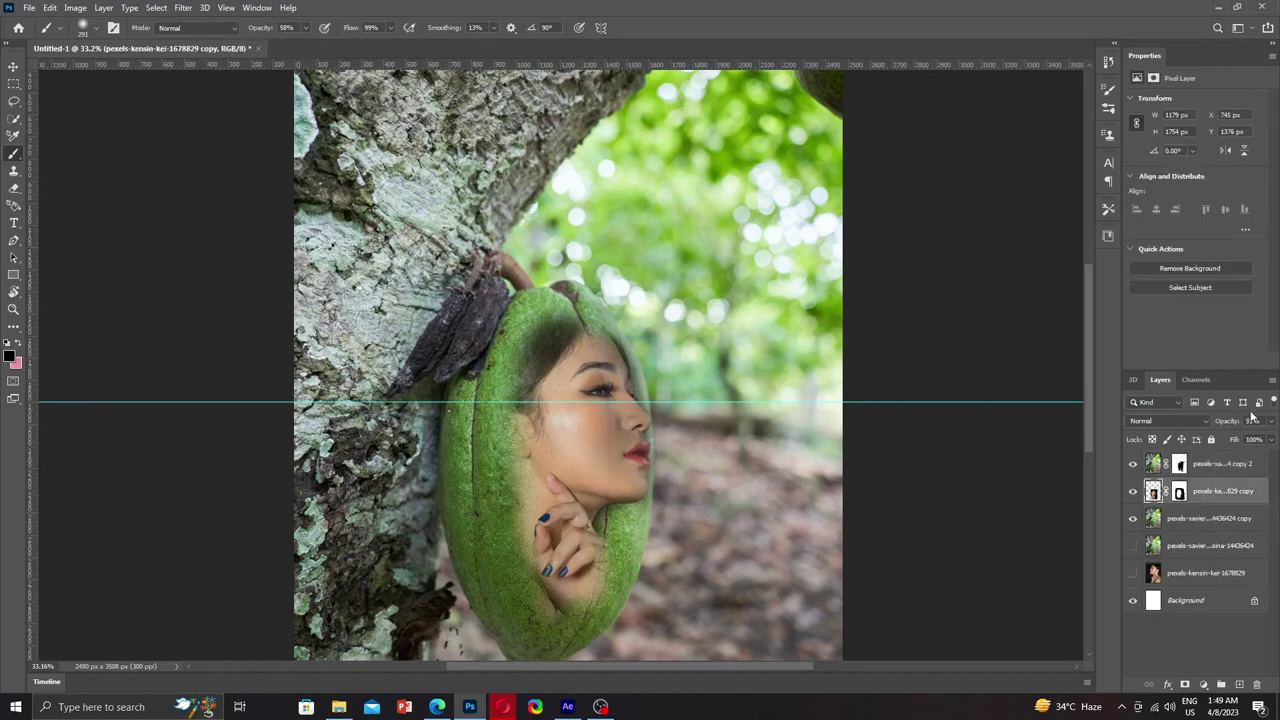
click(1270, 421)
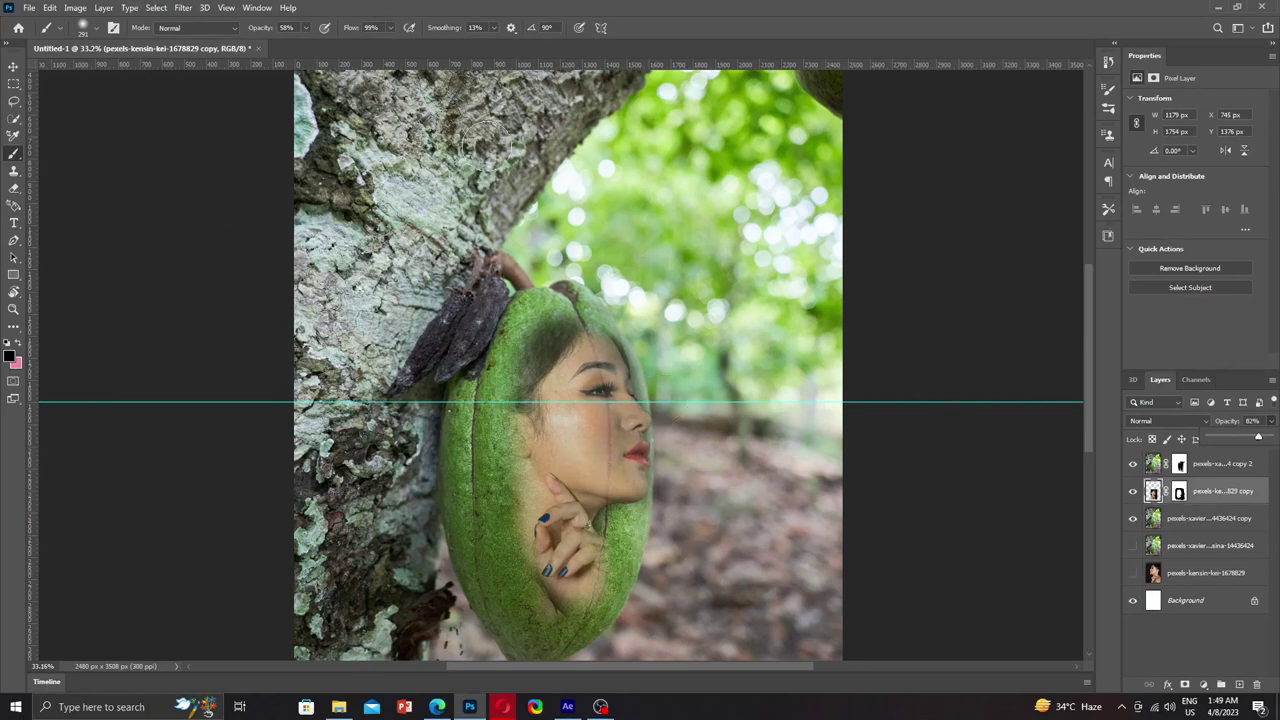
Step: Drag the horizontal guide off the canvas with the Move tool and begin saving
click(13, 66)
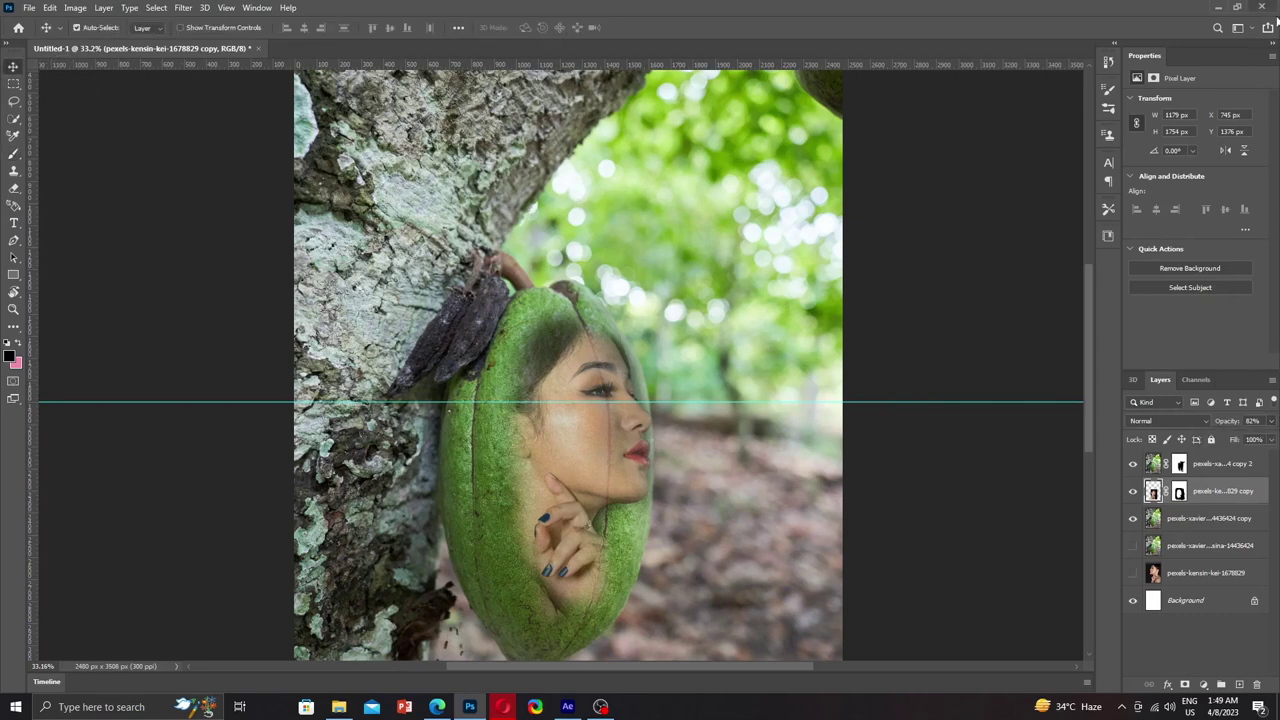
key(ctrl+minus)
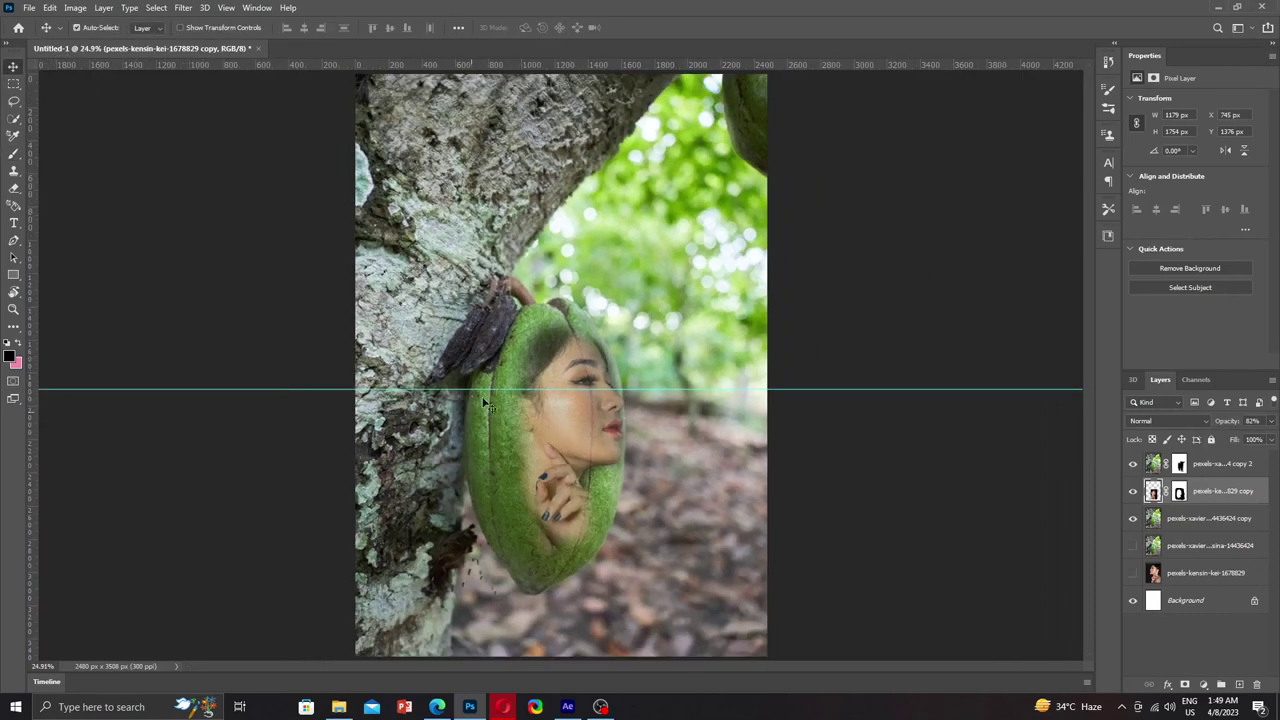
mouse_move(651, 64)
mouse_down()
mouse_move(651, 132)
mouse_move(651, 40)
mouse_up()
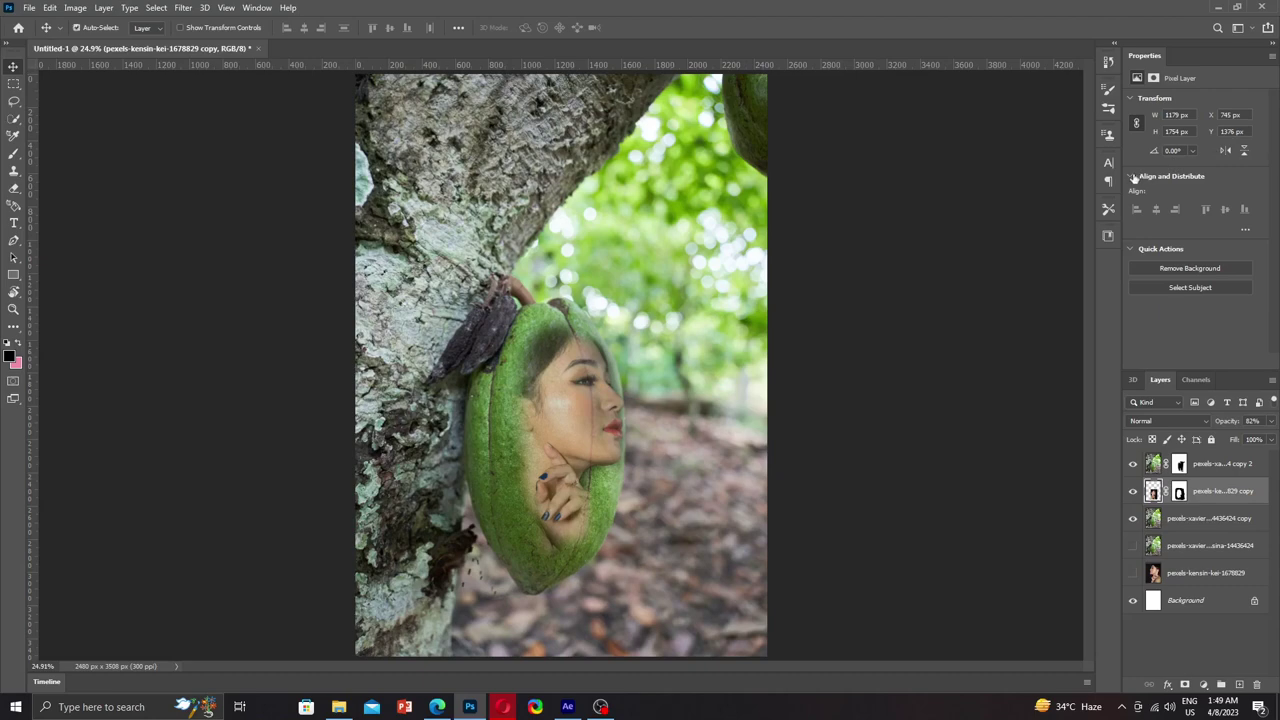
key(ctrl+s)
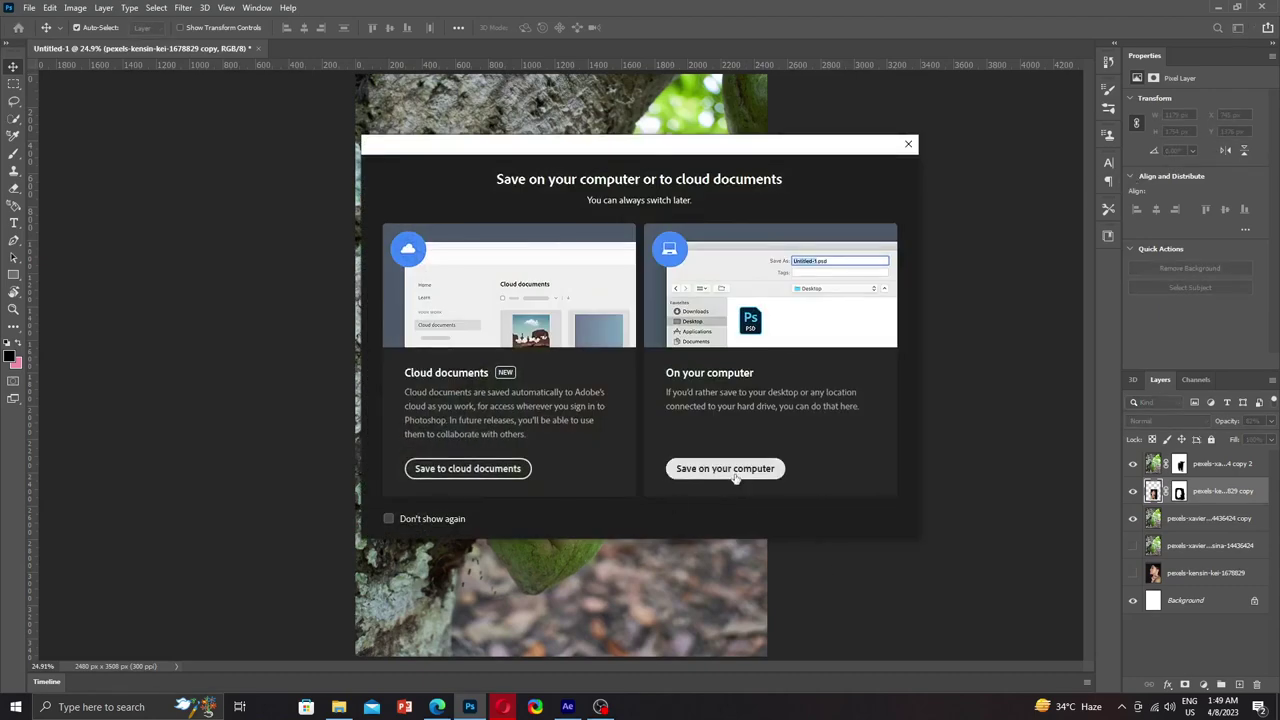
Step: Save to the computer as 'Dobul Exposer.psd', accepting the Photoshop Format Options
click(724, 468)
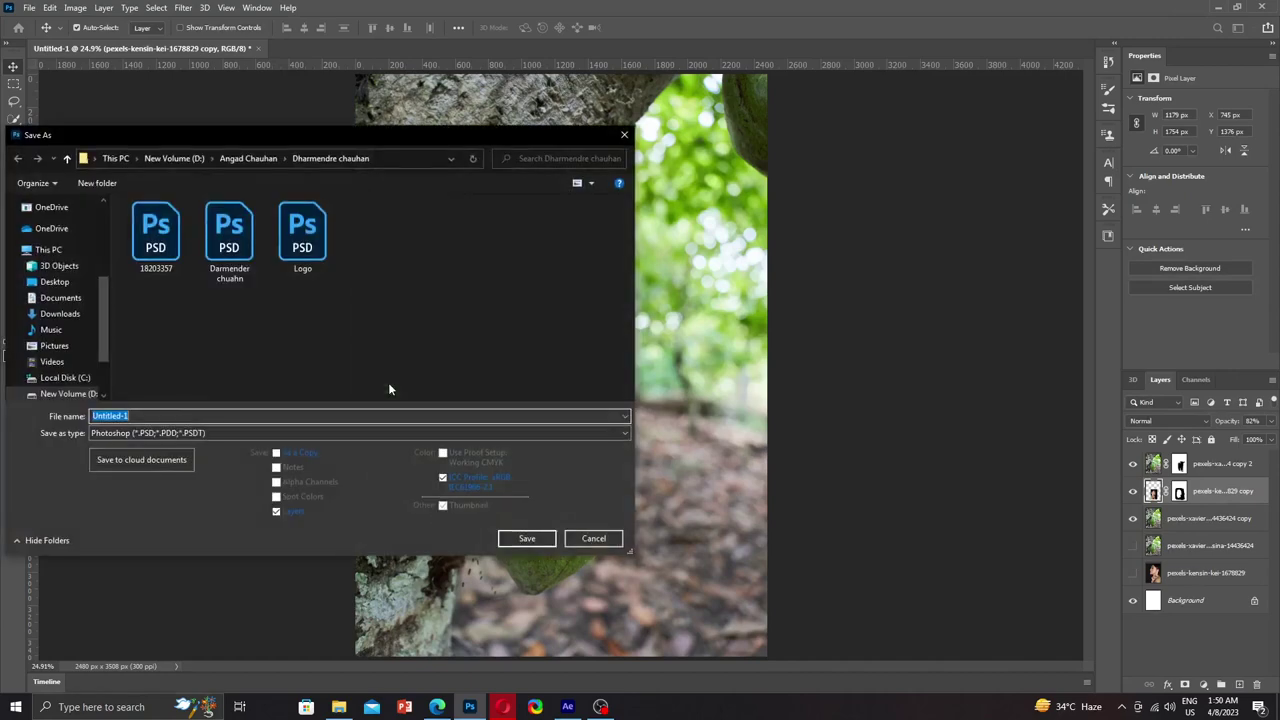
key(BackSpace)
text(D)
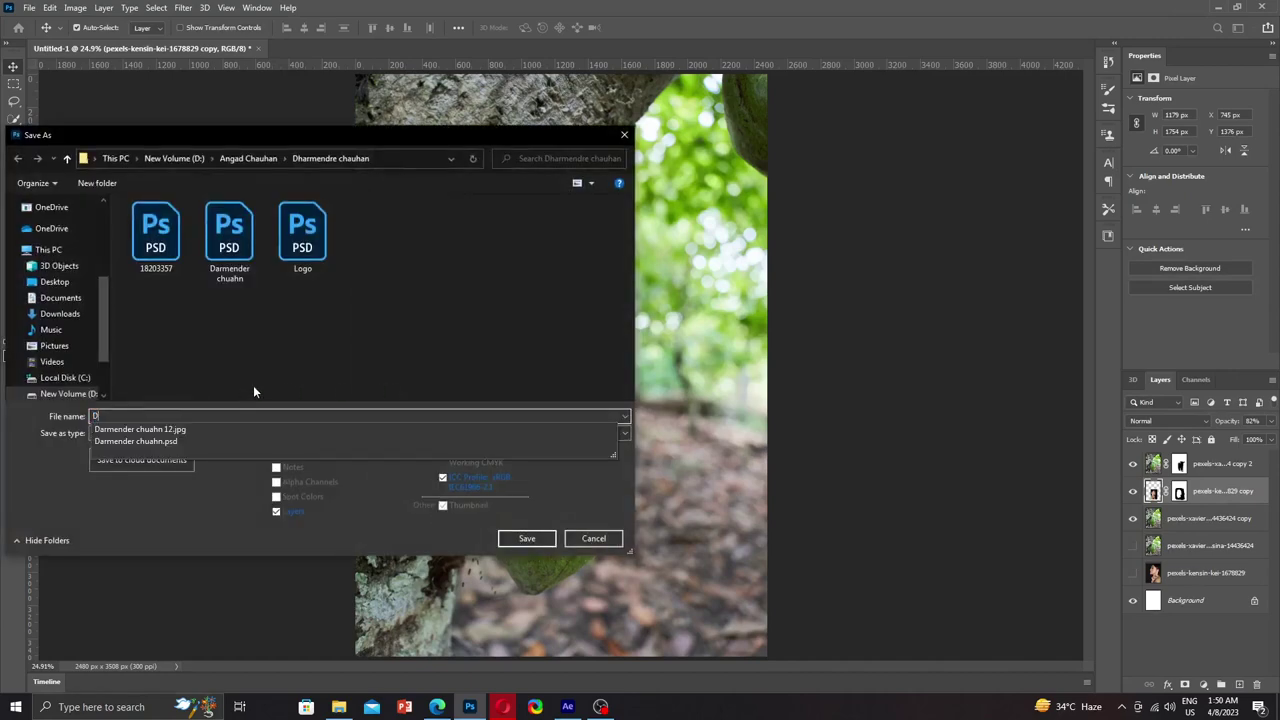
text(obul Exposer)
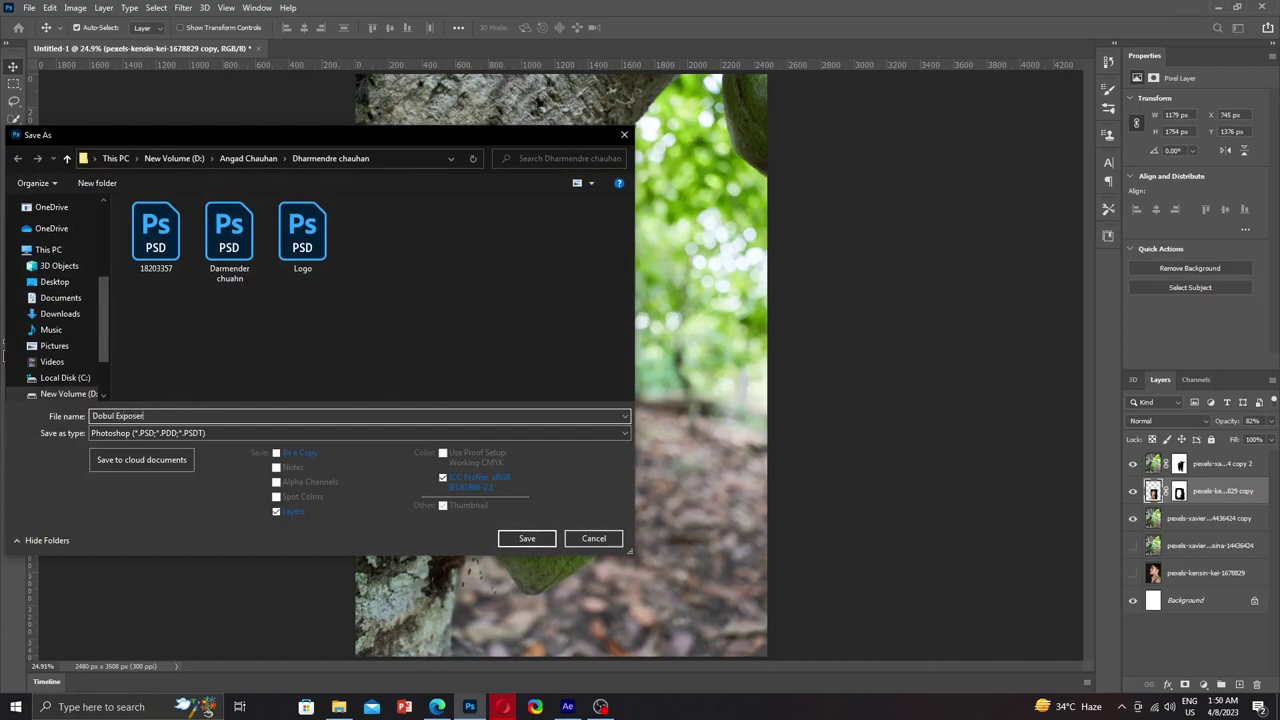
key(Return)
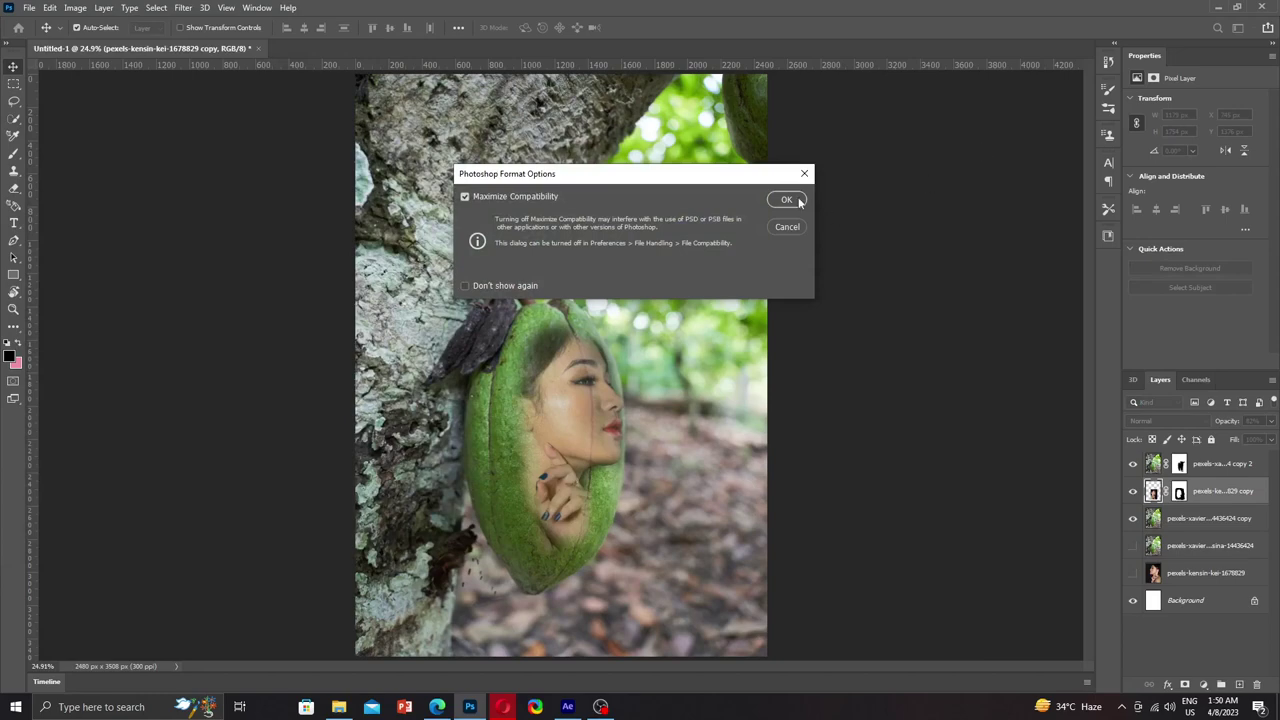
click(799, 201)
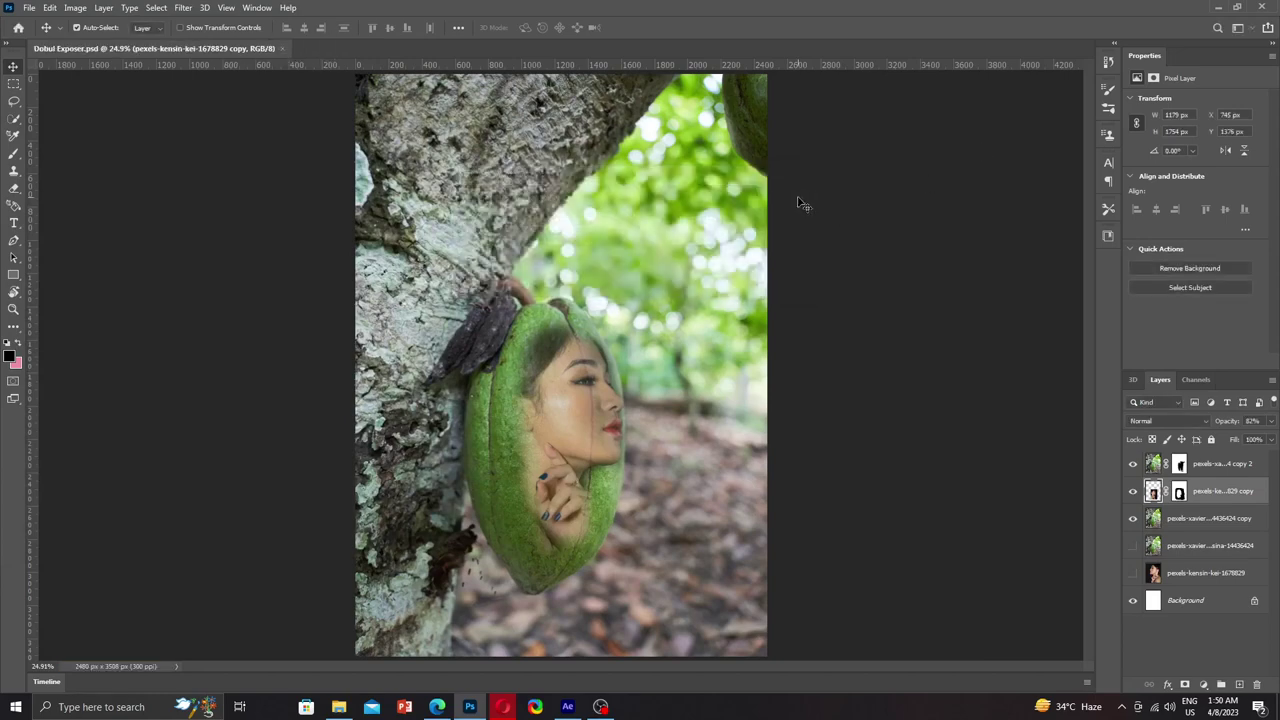
Step: Toggle the portrait and pod overlay layers' visibility to compare, leaving both shown
click(1133, 491)
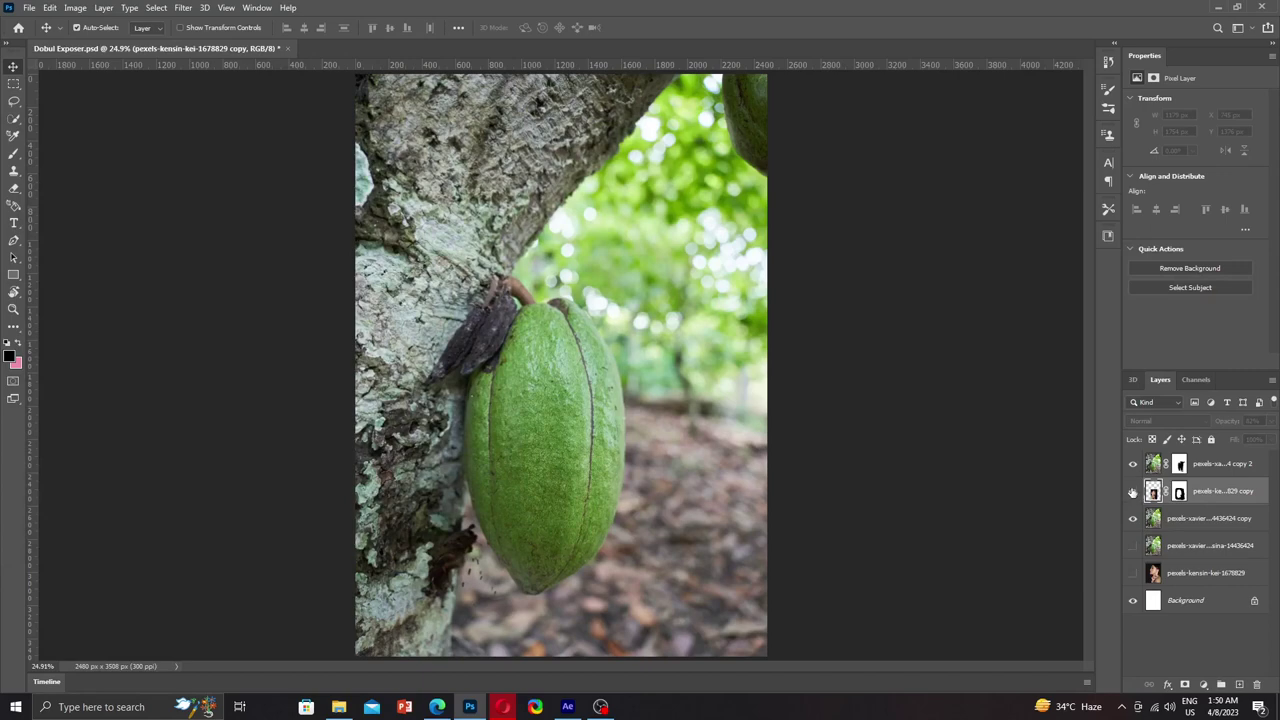
click(1133, 491)
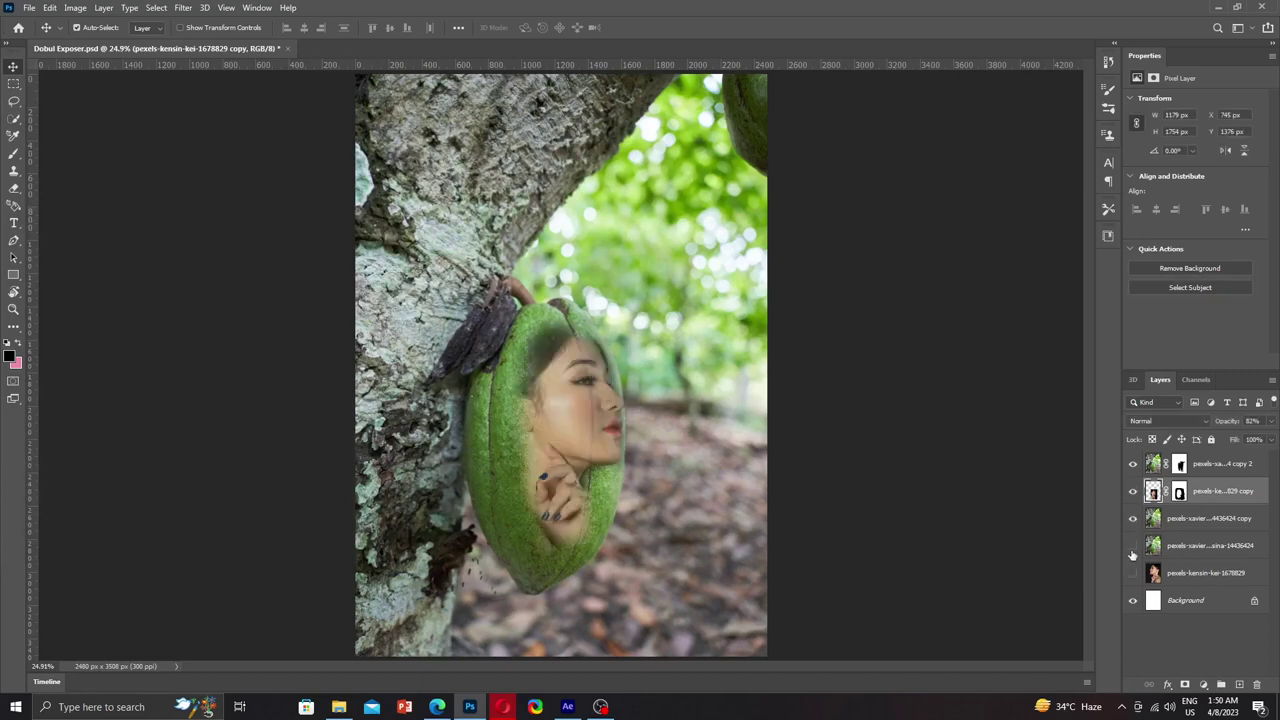
click(1133, 465)
click(1133, 465)
click(1133, 465)
click(1133, 465)
click(1133, 465)
click(1133, 465)
Step: Fade the portrait layer to 55% opacity, resave the PSD, and start Save As
click(1271, 422)
drag(1259, 441, 1249, 441)
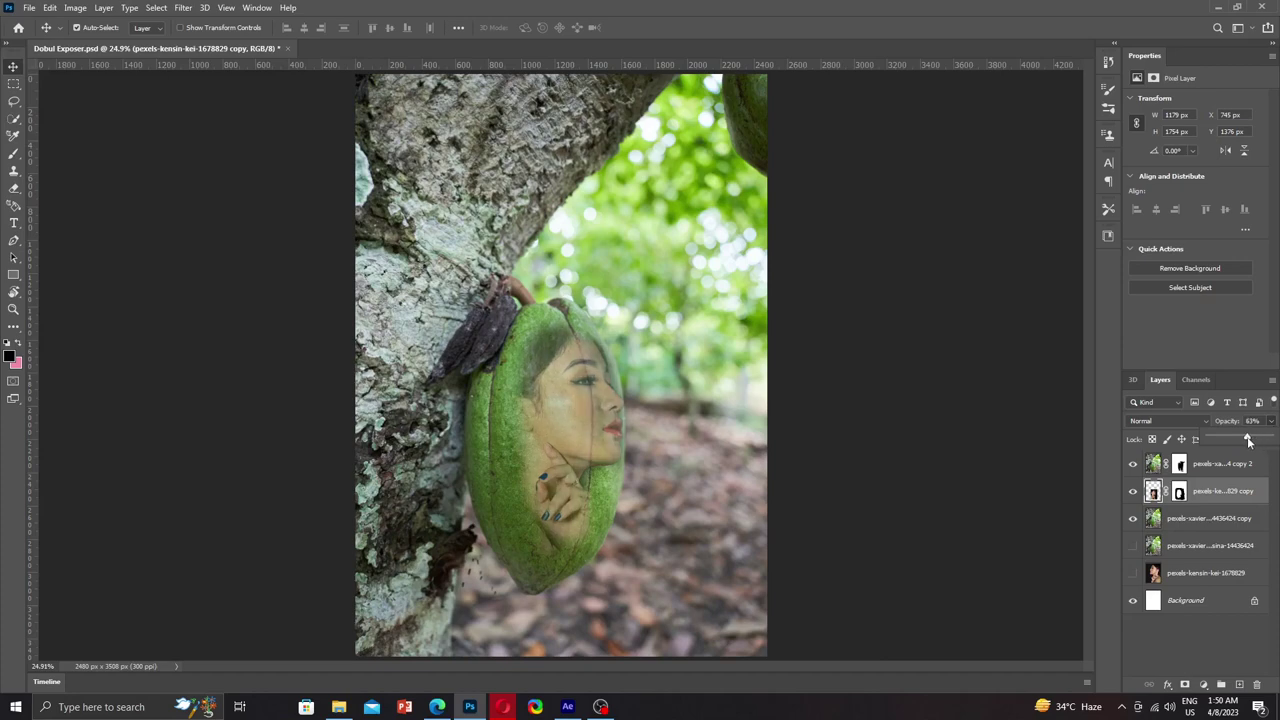
drag(1248, 441, 1242, 441)
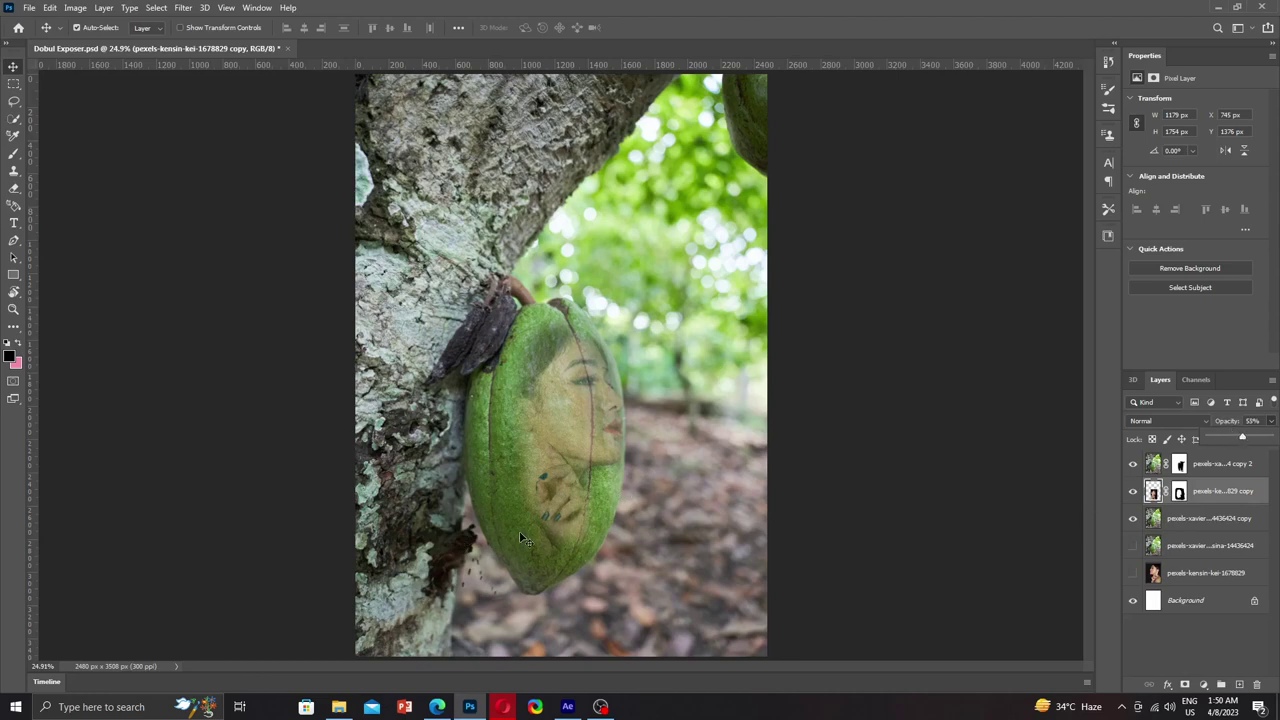
key(ctrl+s)
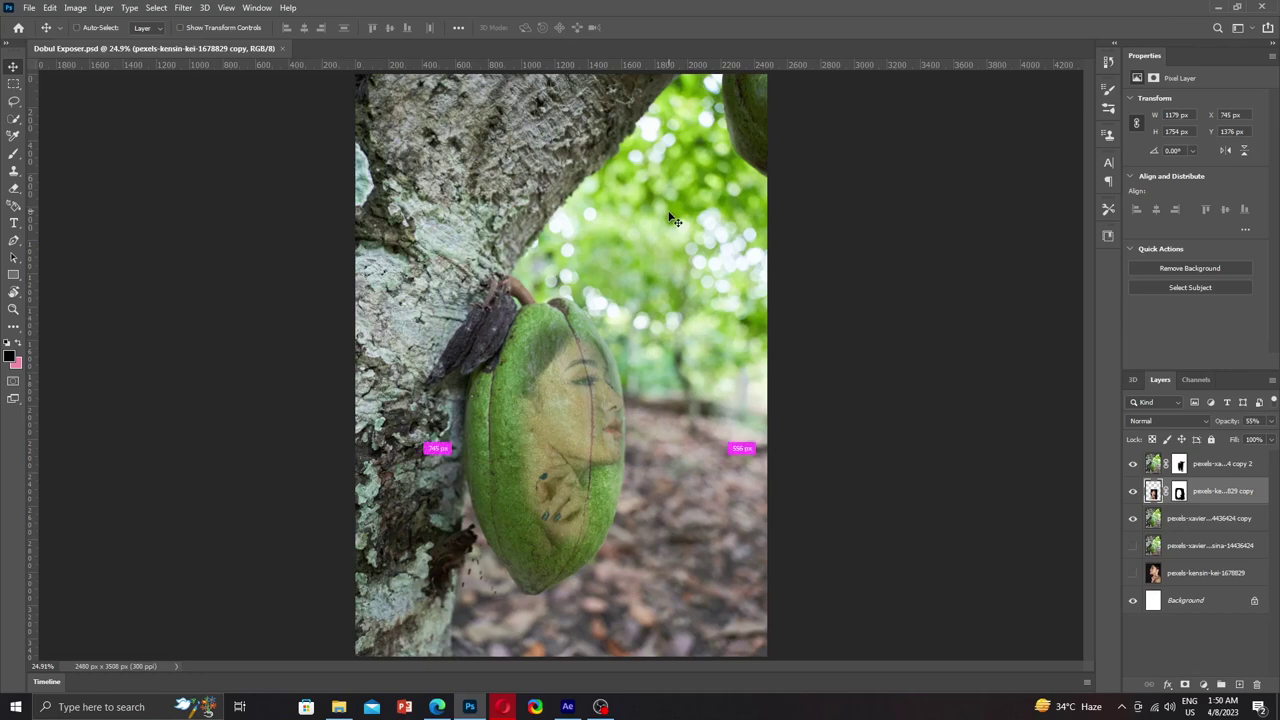
key(ctrl+shift+s)
Step: Save a JPEG copy named 'Dobul Exposer' on the computer at quality 12 (Maximum)
click(759, 468)
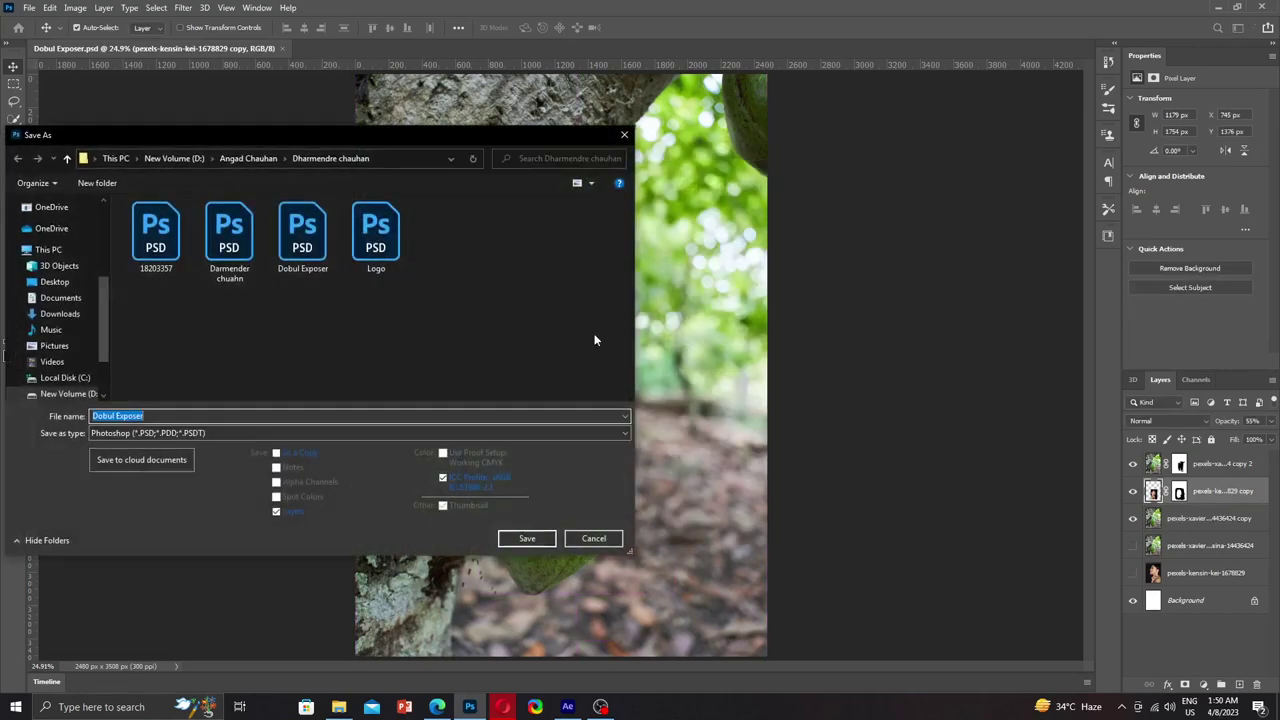
click(157, 433)
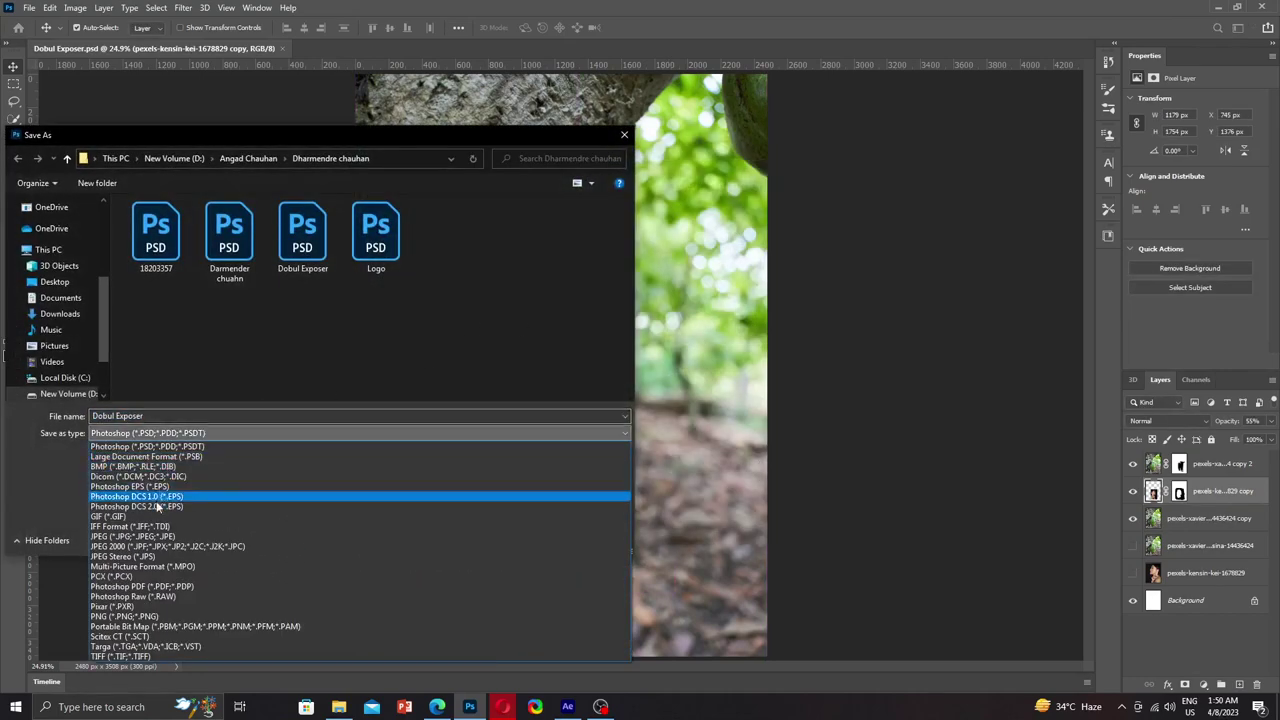
click(155, 537)
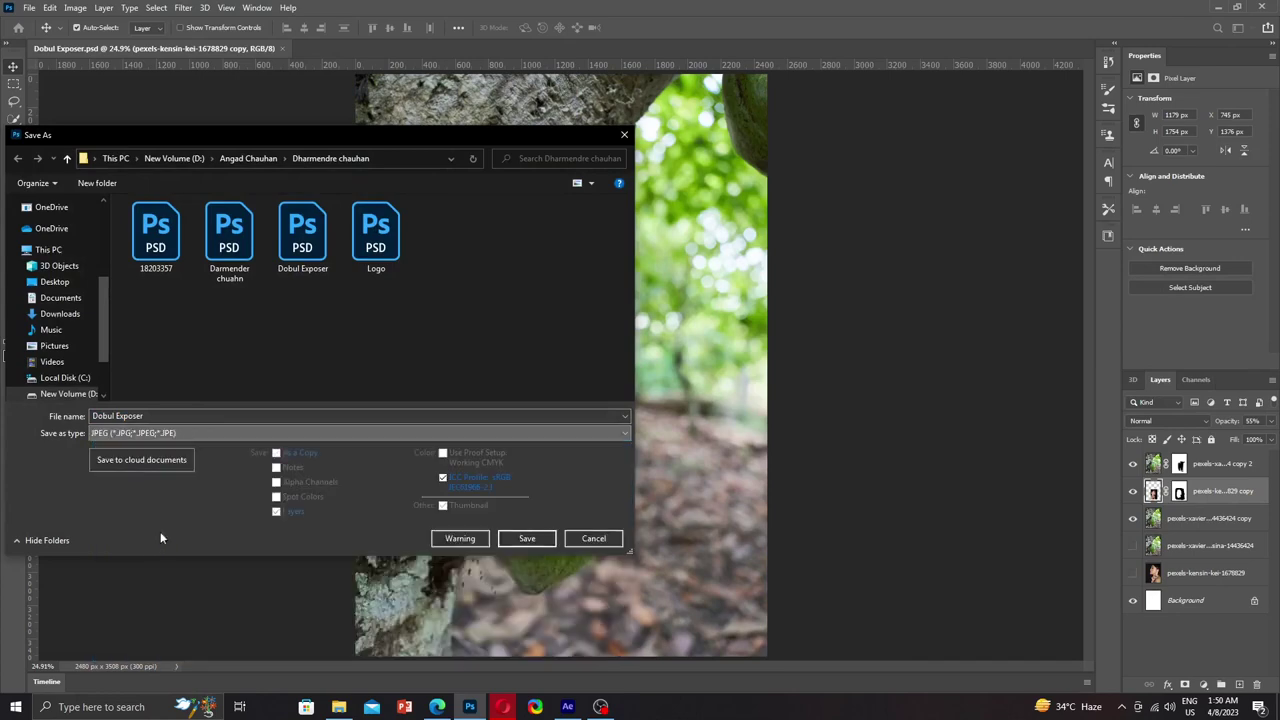
click(524, 541)
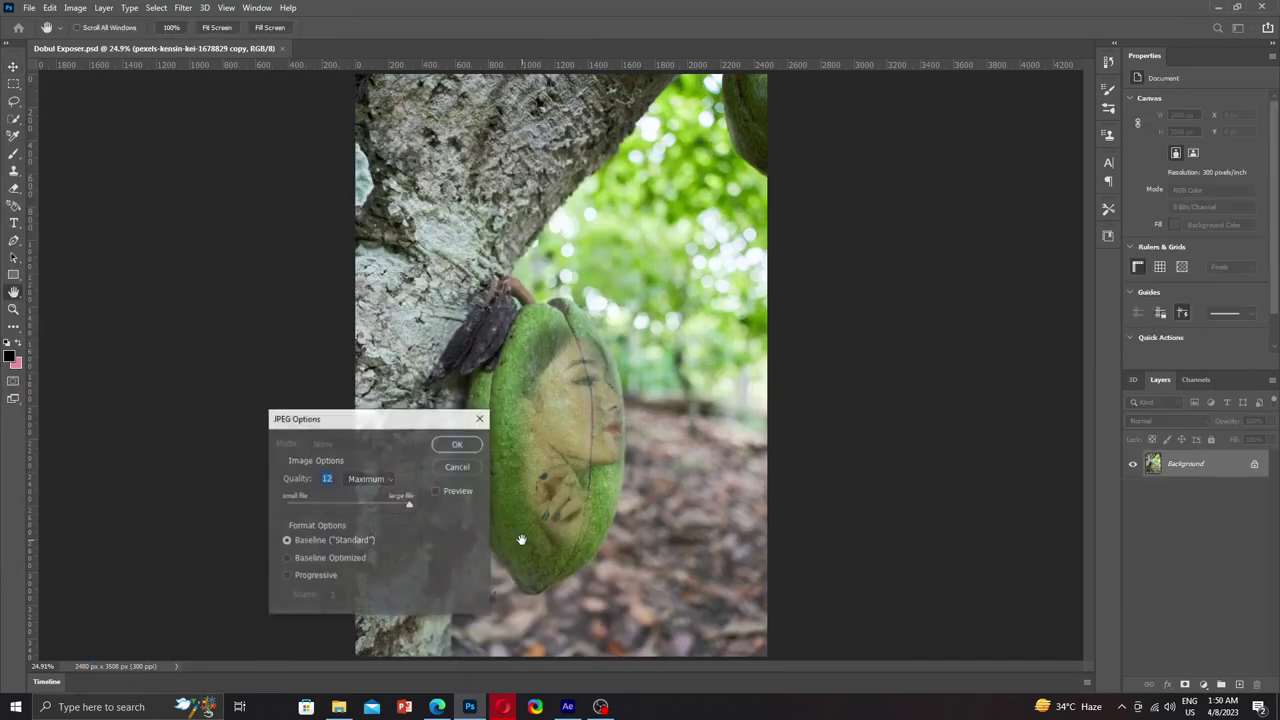
click(457, 444)
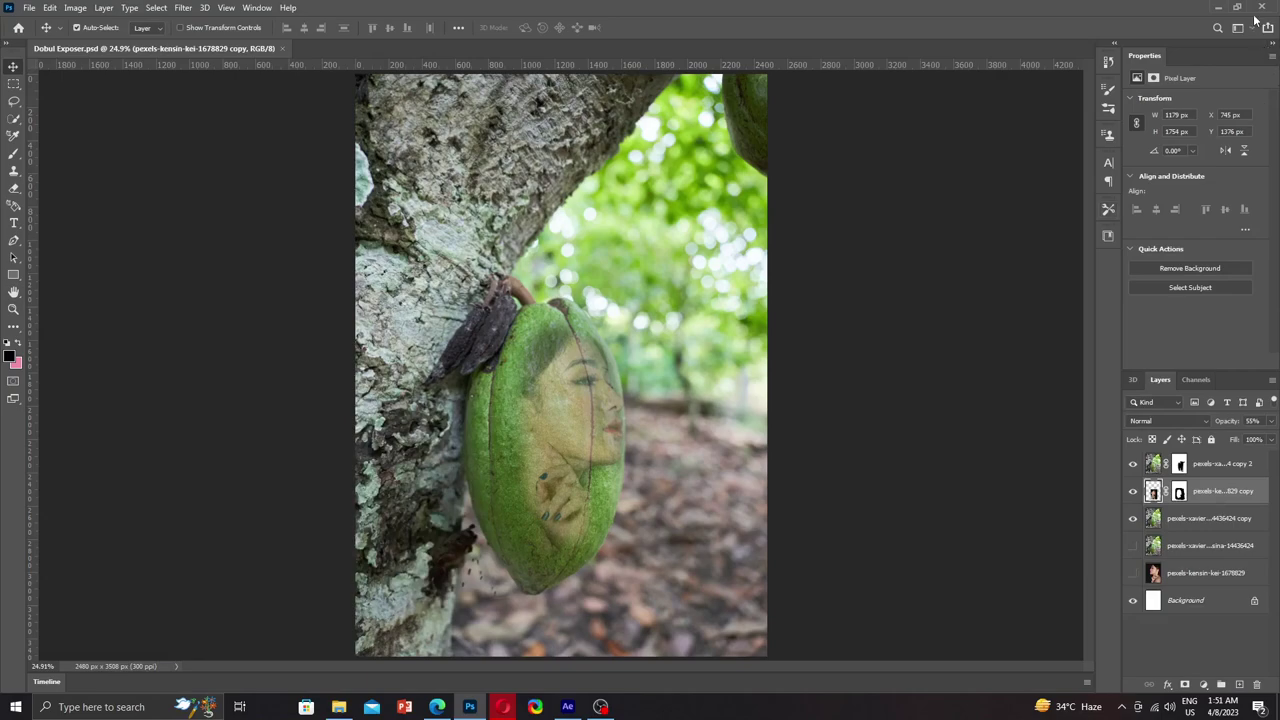